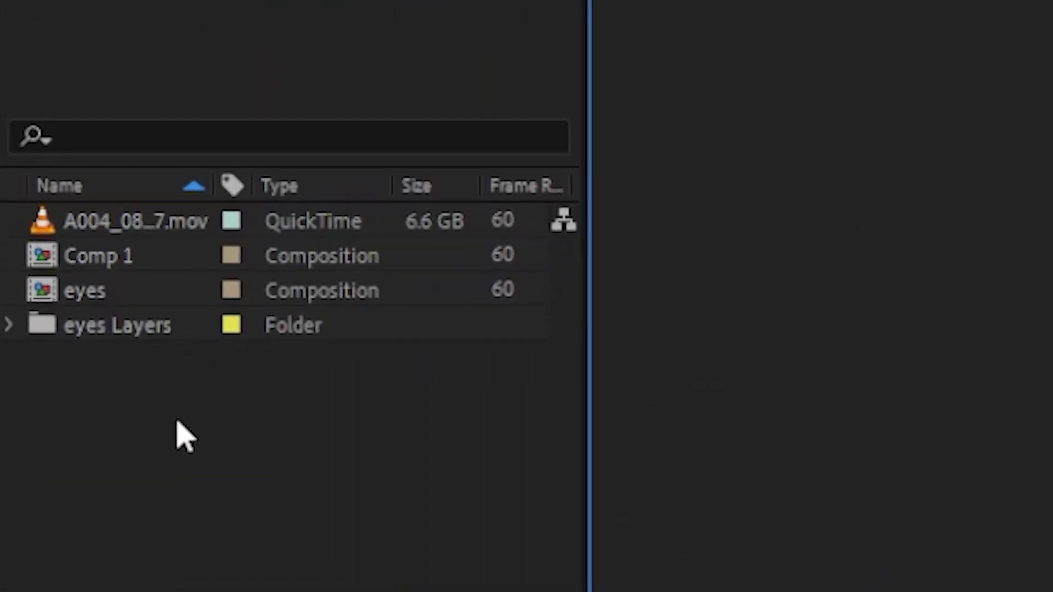
Step: Place the A004 QuickTime clip in the Comp 1 timeline and duplicate its layer
{"action": "left_click", "coordinate": [39, 227]}
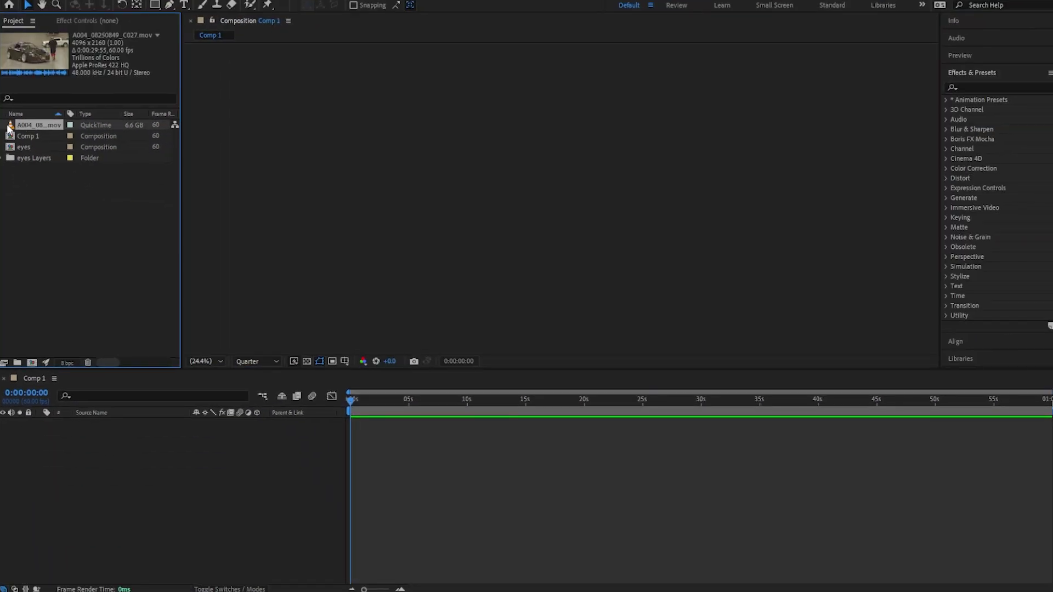
{"action": "left_click_drag", "start_coordinate": [10, 130], "coordinate": [146, 487]}
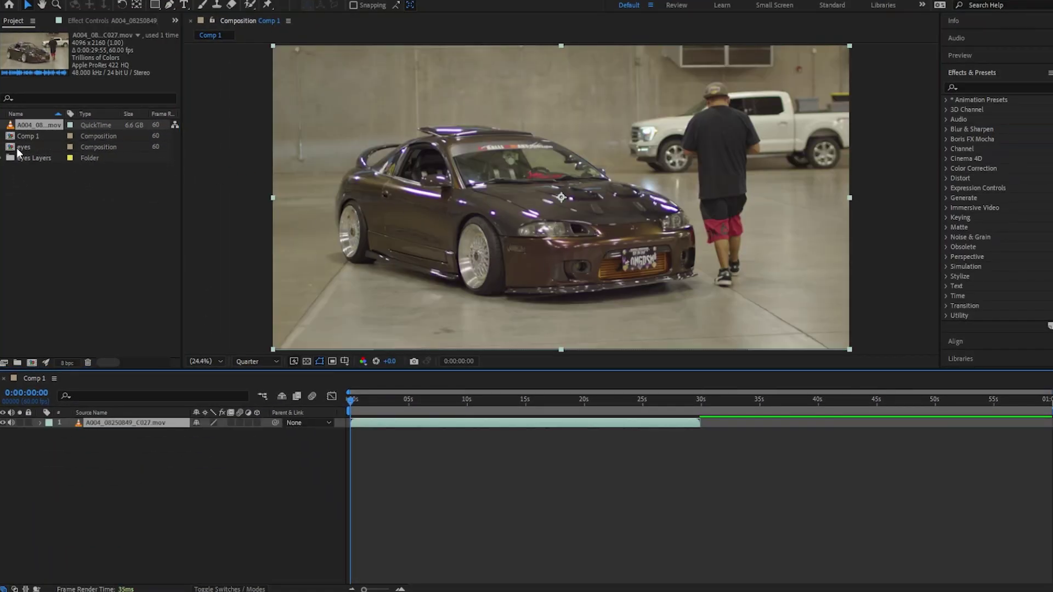
{"action": "left_click", "coordinate": [21, 147]}
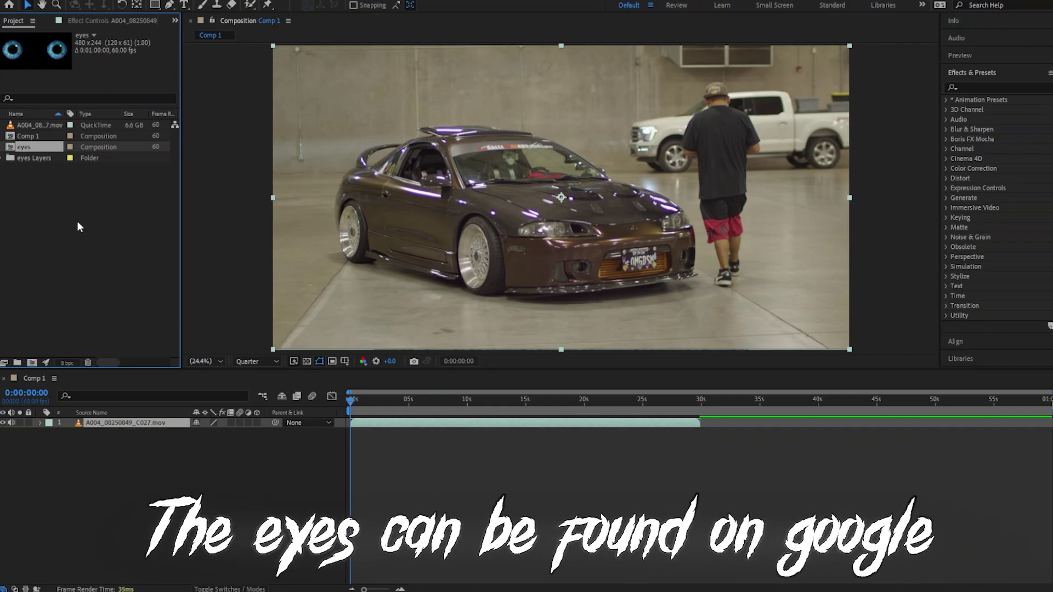
{"action": "left_click", "coordinate": [115, 446]}
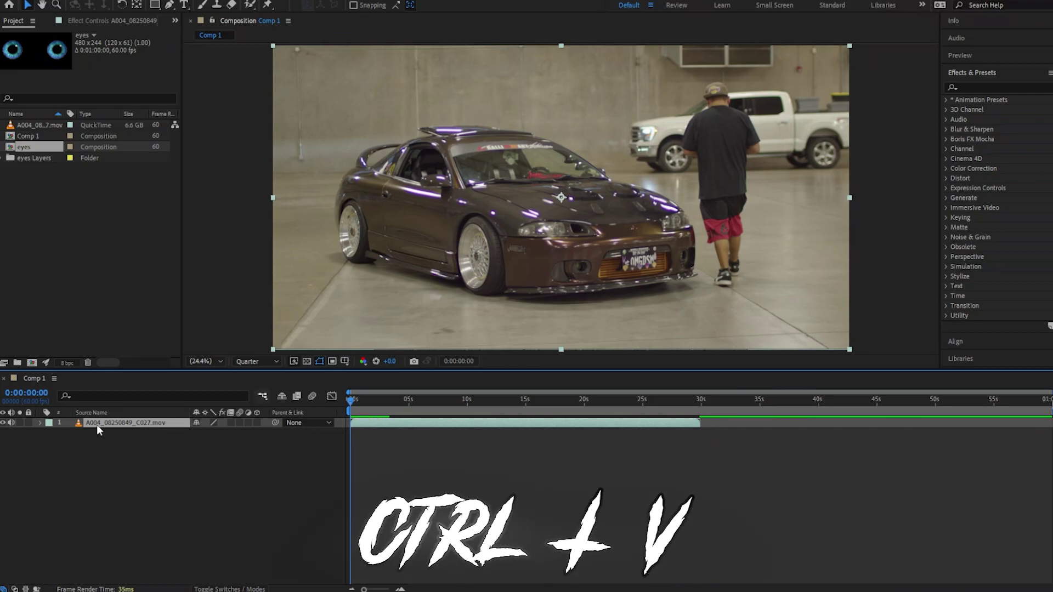
{"action": "key", "text": "ctrl+v"}
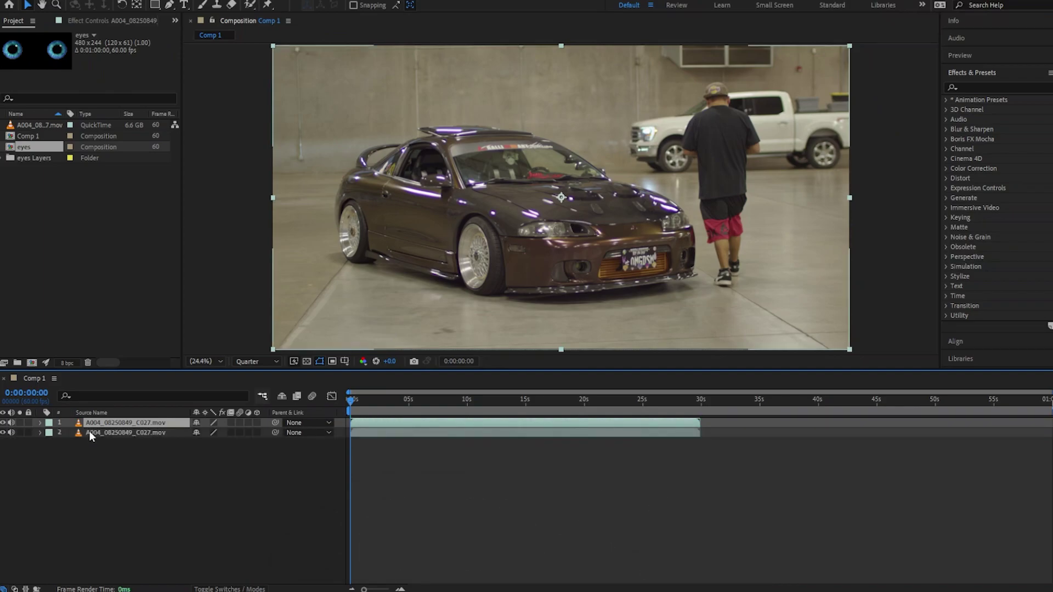
Step: Rename the lower video layer to Base and the upper one to Track
{"action": "left_click", "coordinate": [90, 431]}
{"action": "key", "text": "Return"}
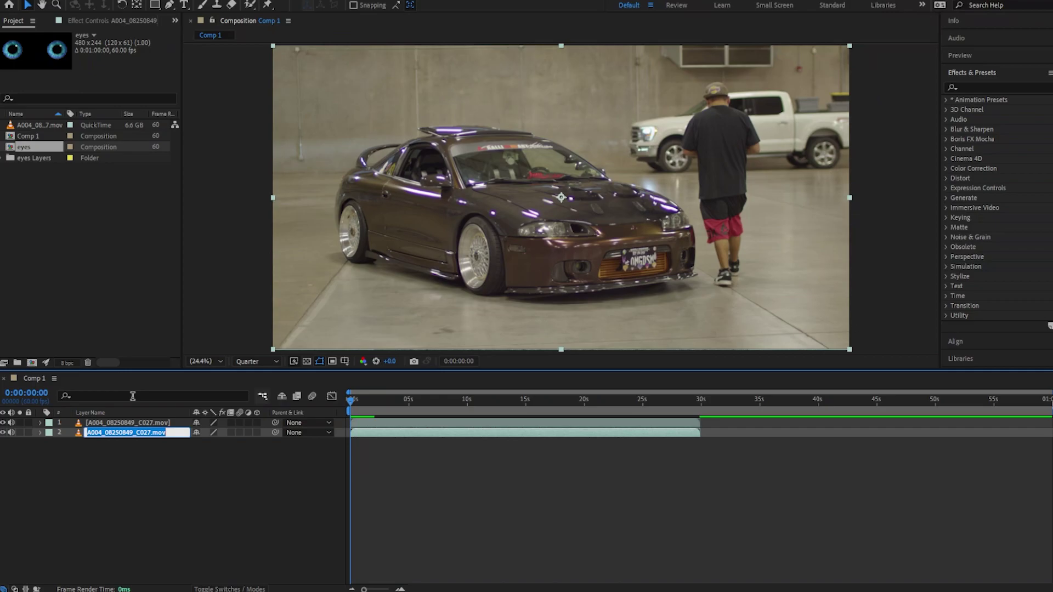
{"action": "type", "text": "Base"}
{"action": "left_click", "coordinate": [97, 420]}
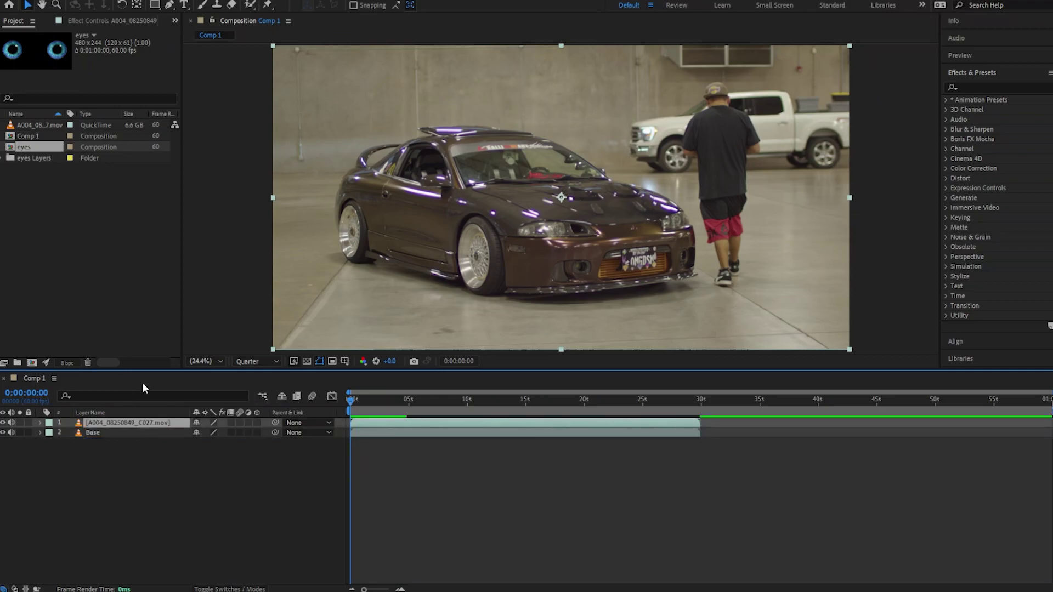
{"action": "key", "text": "Return"}
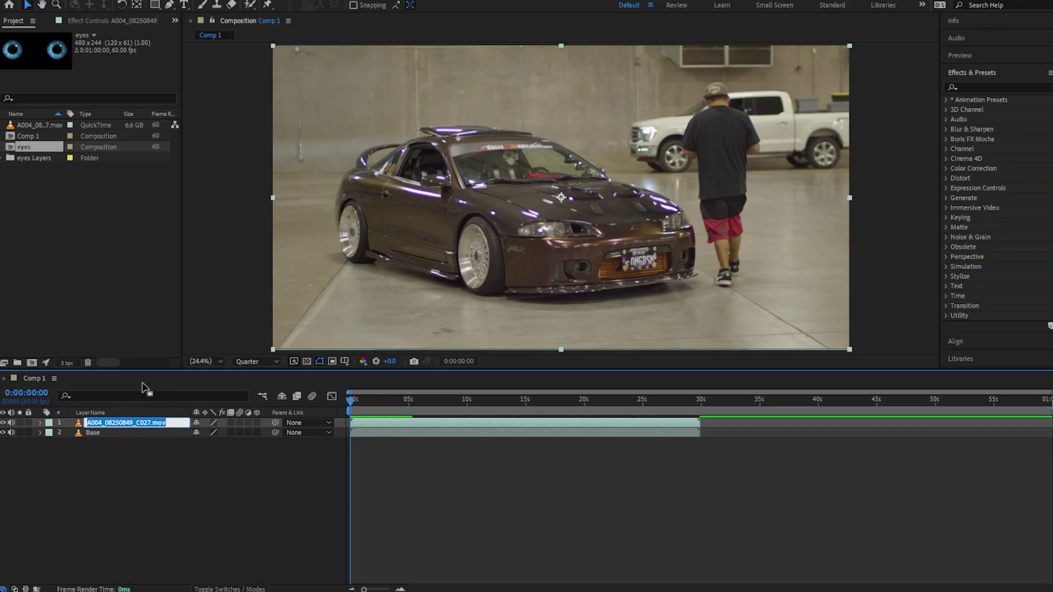
{"action": "type", "text": "Track"}
{"action": "key", "text": "Return"}
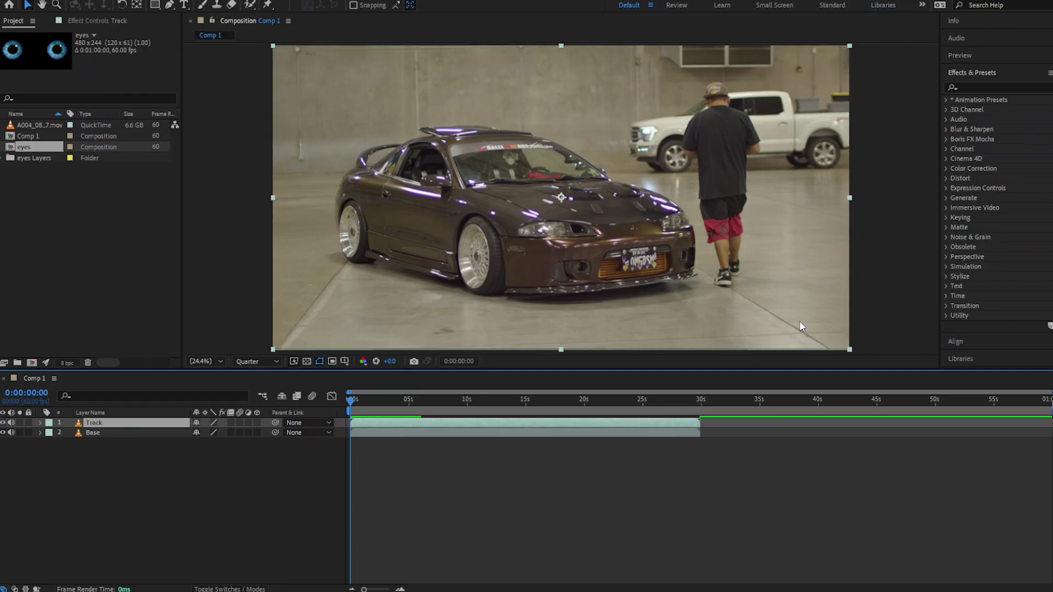
Step: Apply the Mocha AE effect to the Track layer and launch Mocha
{"action": "left_click", "coordinate": [980, 86]}
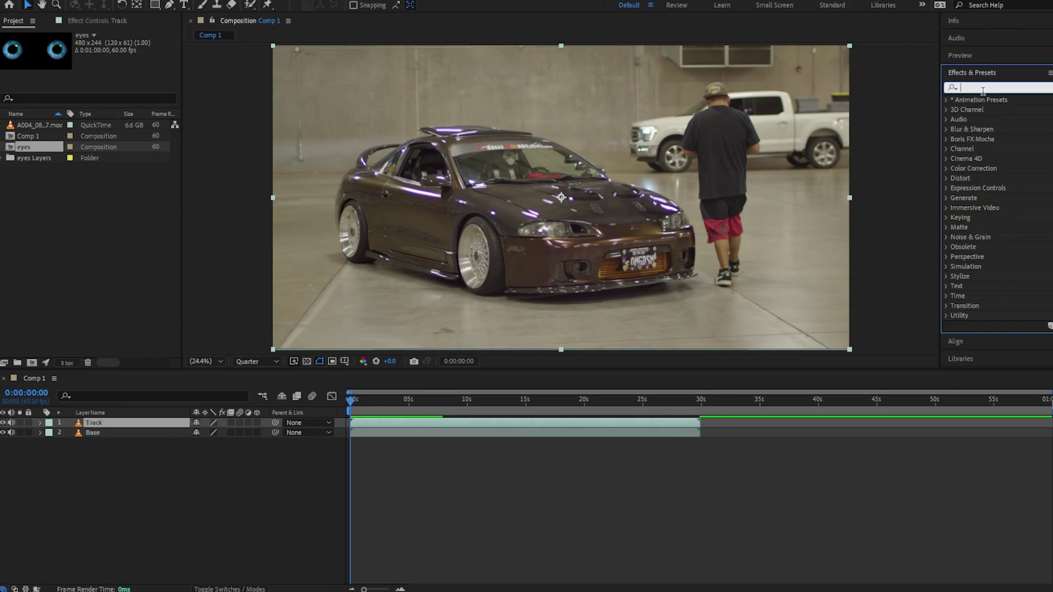
{"action": "type", "text": "moc"}
{"action": "left_click_drag", "start_coordinate": [985, 110], "coordinate": [517, 278]}
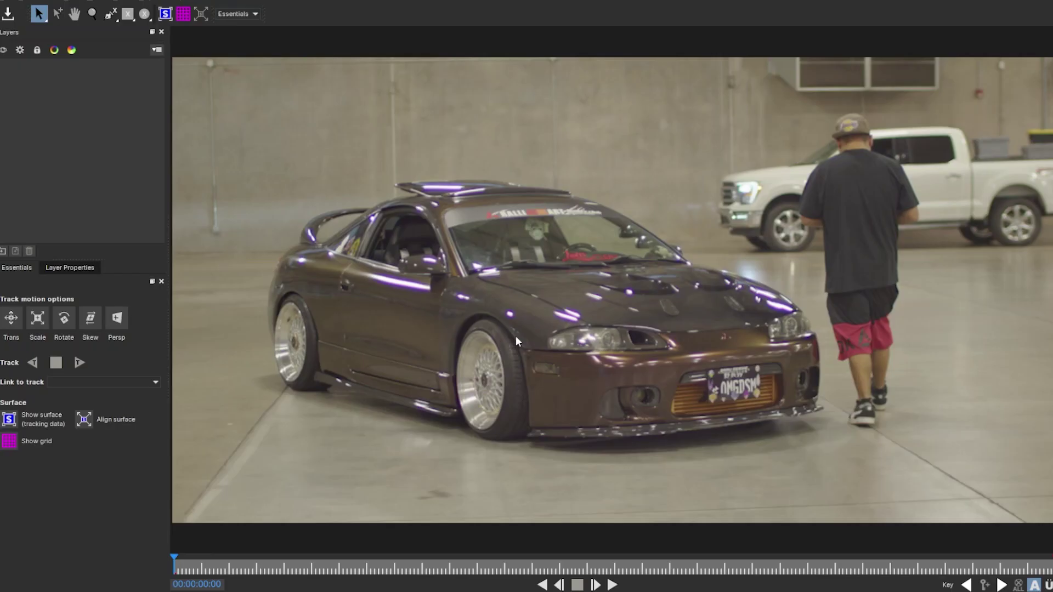
Step: Outline the car's windshield with a spline shape at the first frame of the clip
{"action": "left_click", "coordinate": [175, 559]}
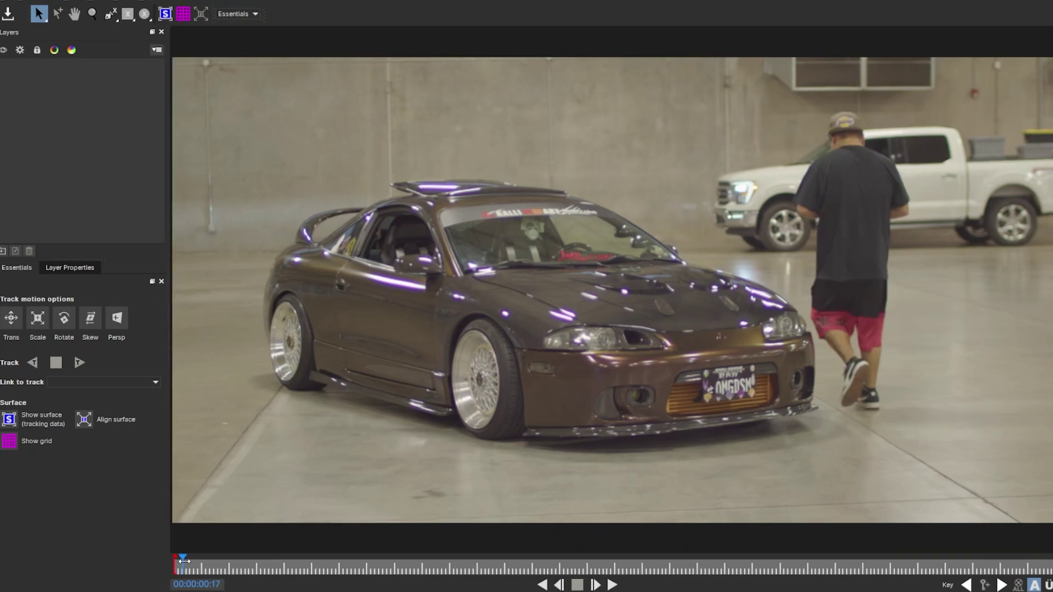
{"action": "left_click", "coordinate": [174, 562]}
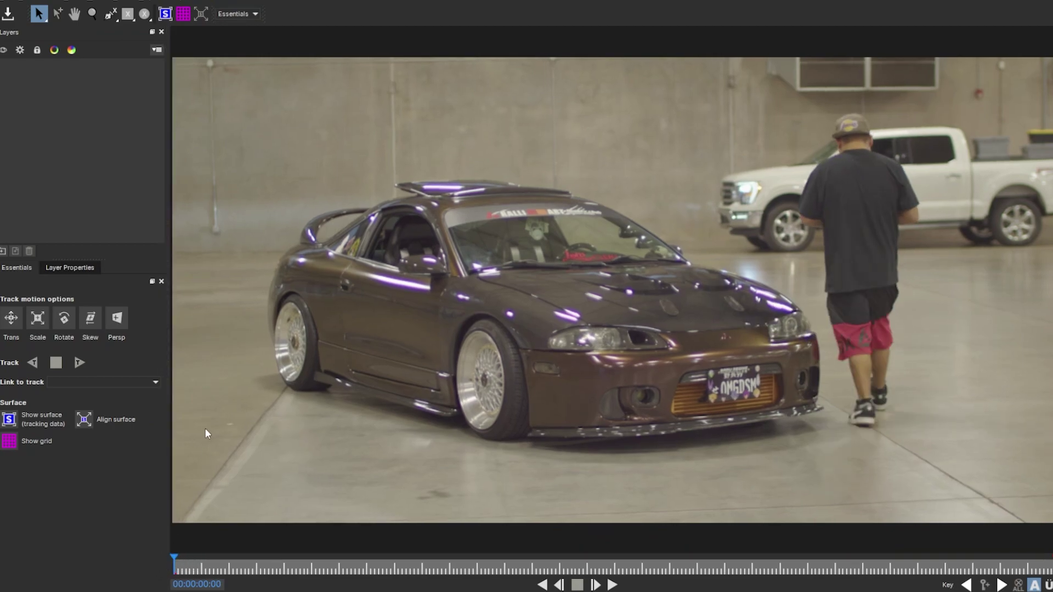
{"action": "left_click", "coordinate": [111, 13]}
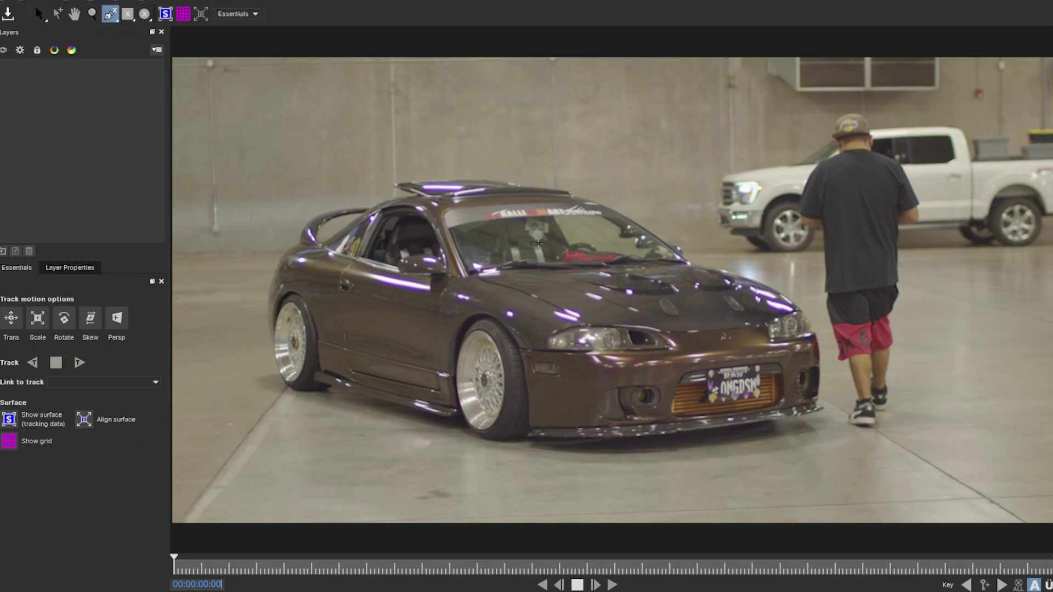
{"action": "left_click", "coordinate": [446, 212]}
{"action": "left_click", "coordinate": [502, 204]}
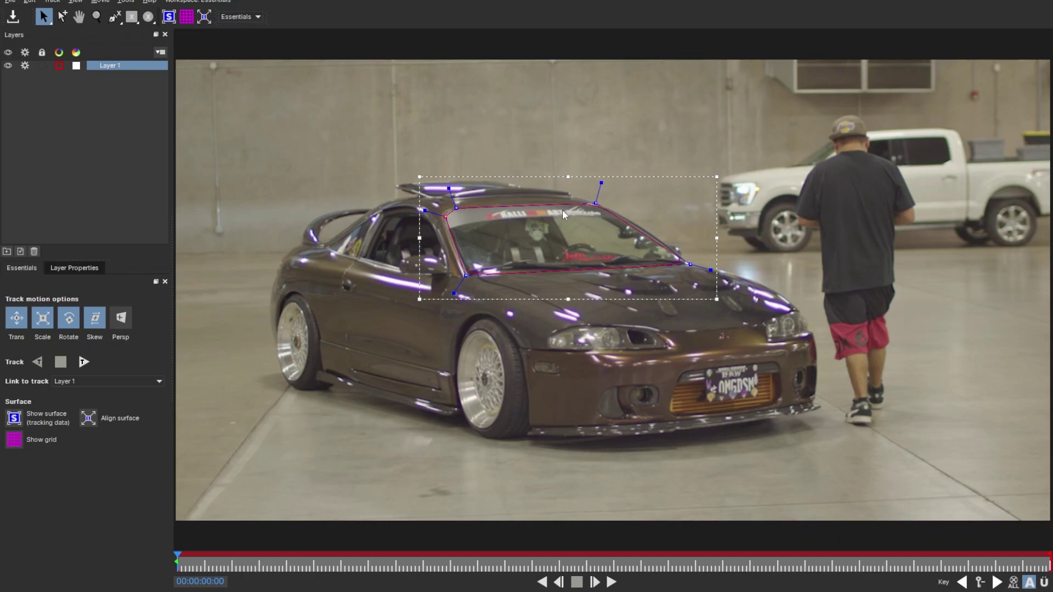
Step: Track the windshield shape forward through the whole clip, then save the project and close Mocha
{"action": "left_click", "coordinate": [84, 362]}
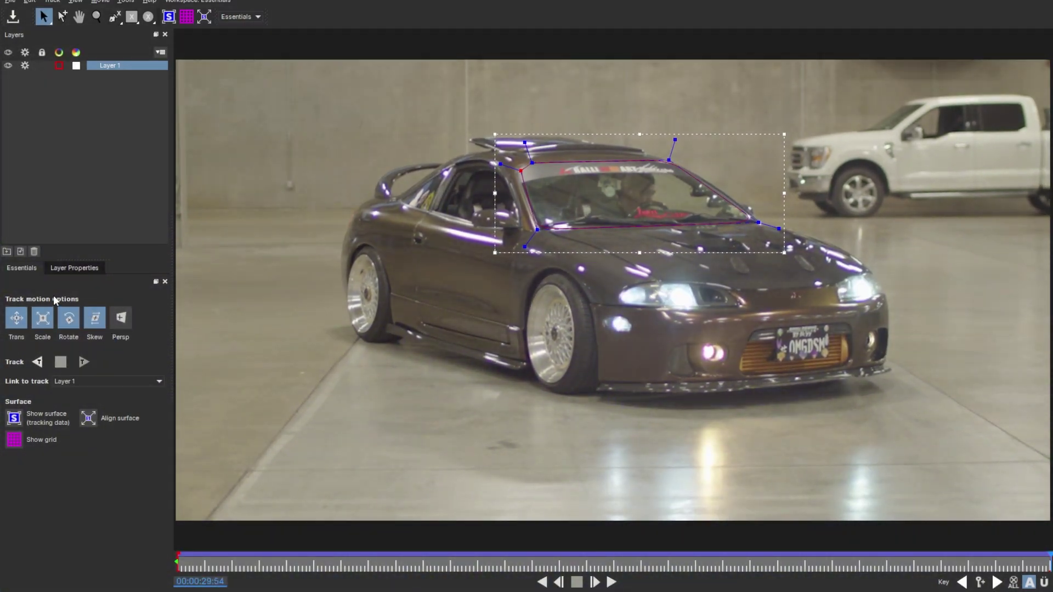
{"action": "left_click", "coordinate": [1043, 2]}
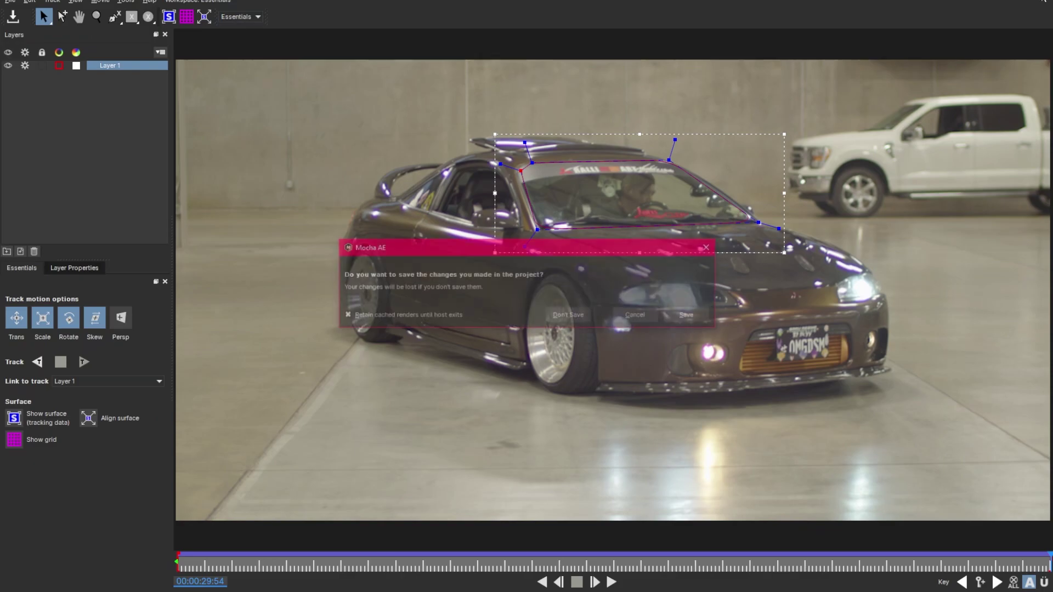
{"action": "left_click", "coordinate": [689, 314]}
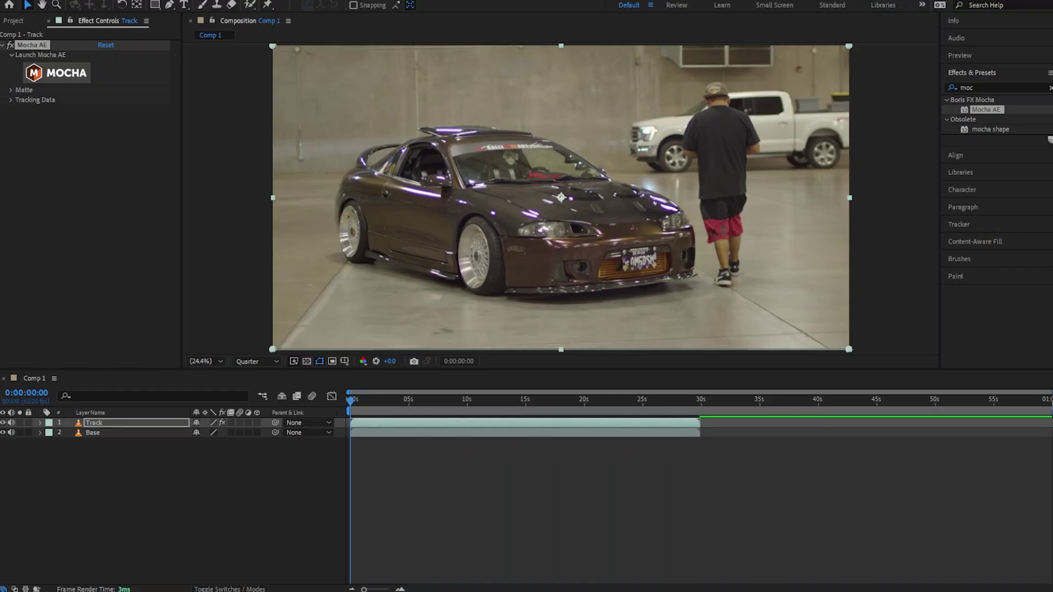
Step: Create AE masks from the Mocha matte on the Track layer and scrub through the clip to check them
{"action": "left_click", "coordinate": [117, 227]}
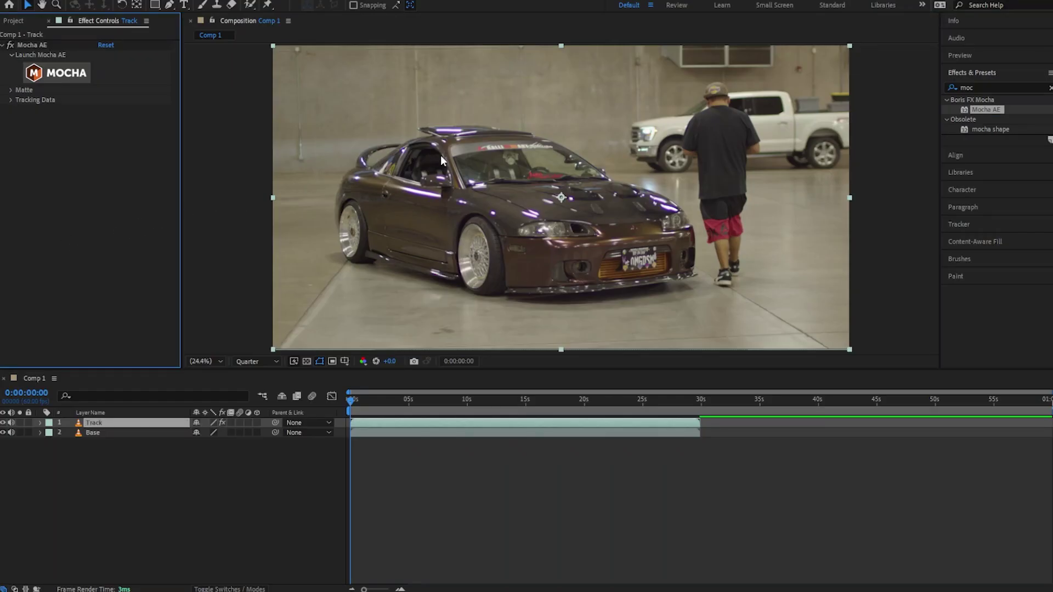
{"action": "left_click", "coordinate": [11, 90]}
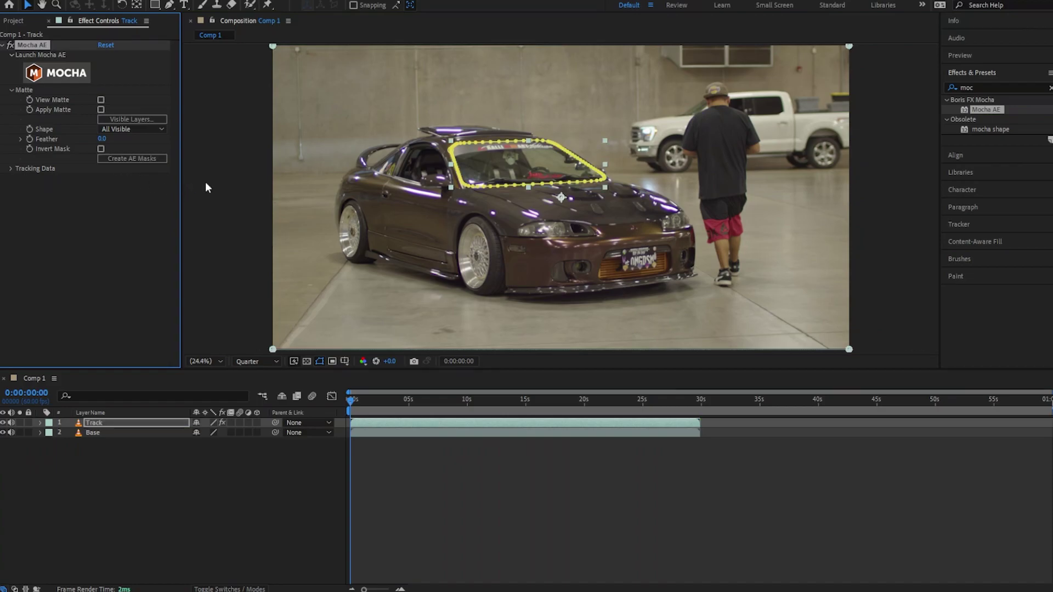
{"action": "left_click_drag", "start_coordinate": [363, 399], "coordinate": [643, 410]}
Step: Run Track Camera on the Base layer with the playhead at the start of the composition
{"action": "left_click", "coordinate": [116, 432]}
{"action": "key", "text": "Home"}
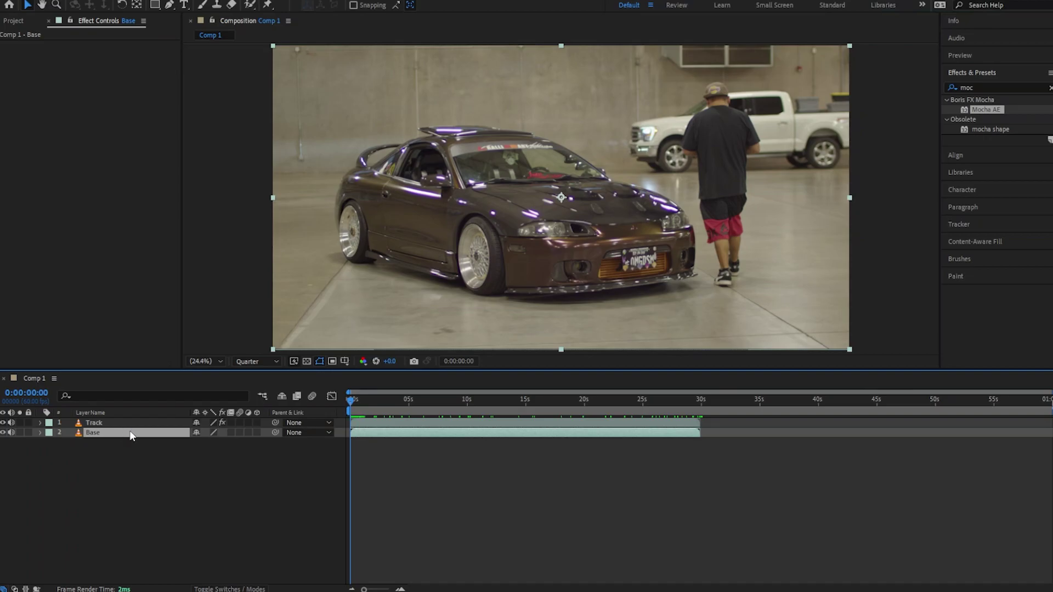
{"action": "left_click", "coordinate": [987, 226]}
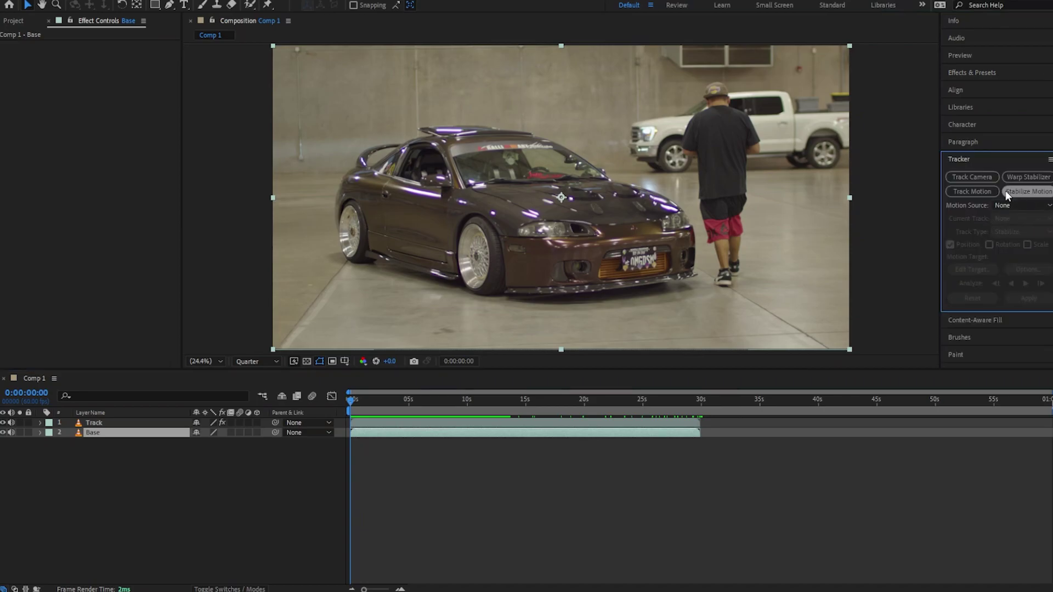
{"action": "left_click", "coordinate": [988, 176]}
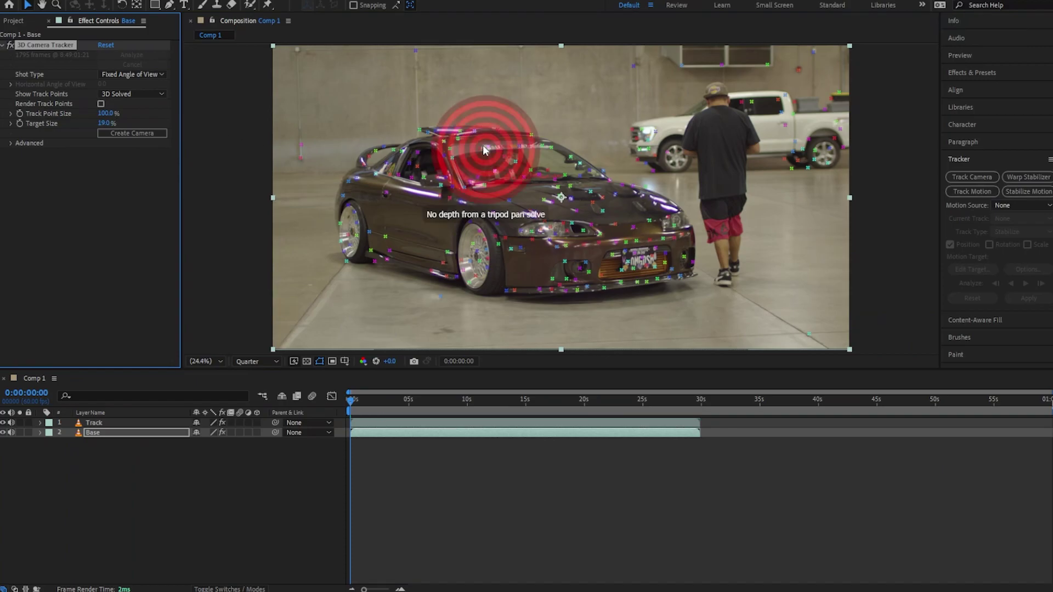
Step: Select the track points on the windshield and create a null and camera from them
{"action": "left_click_drag", "start_coordinate": [447, 153], "coordinate": [584, 176]}
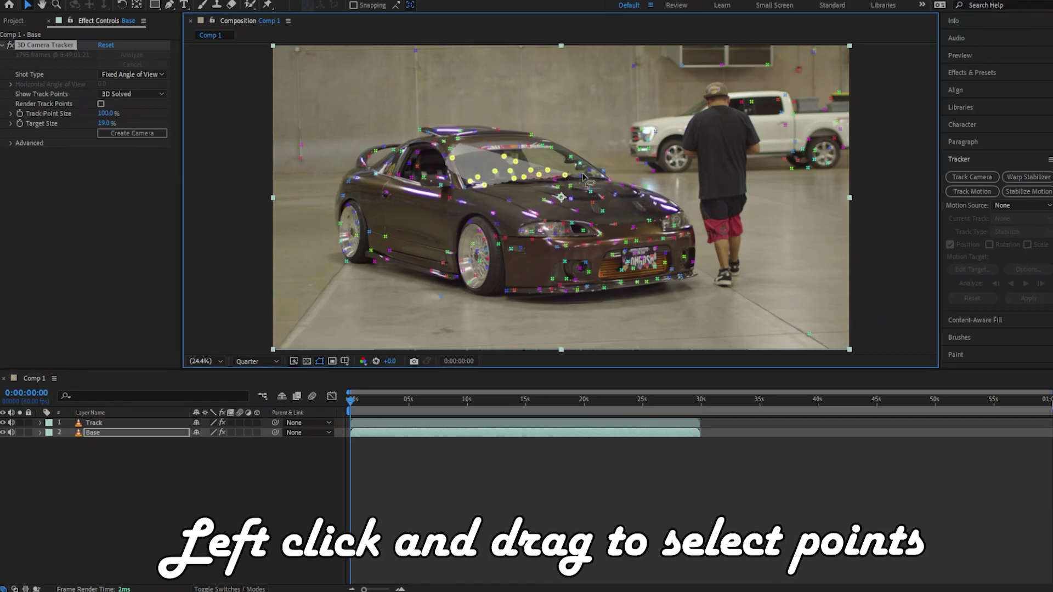
{"action": "right_click", "coordinate": [517, 163]}
{"action": "left_click", "coordinate": [604, 201]}
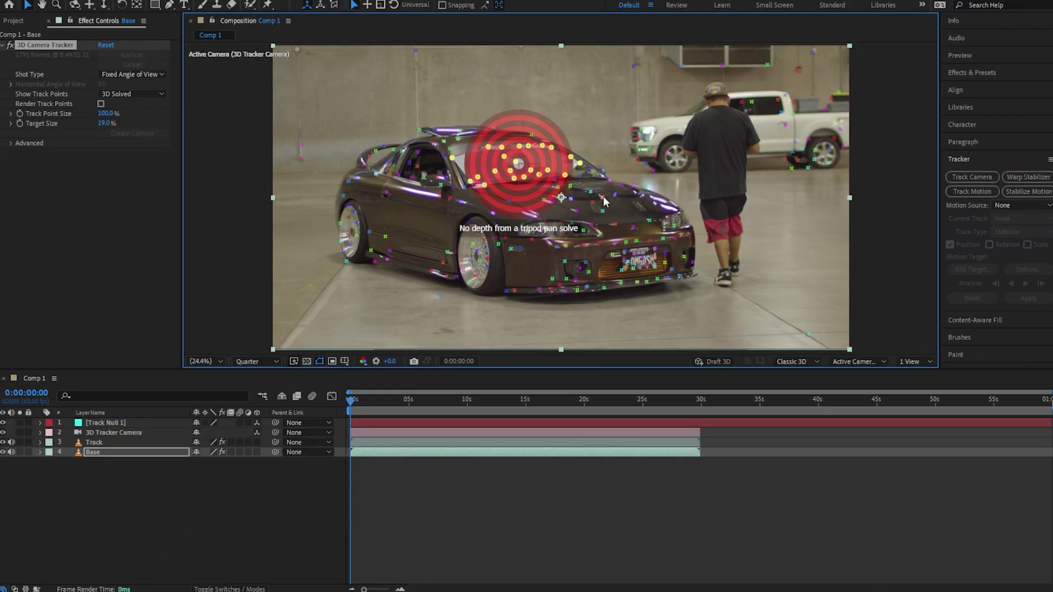
{"action": "left_click", "coordinate": [352, 283]}
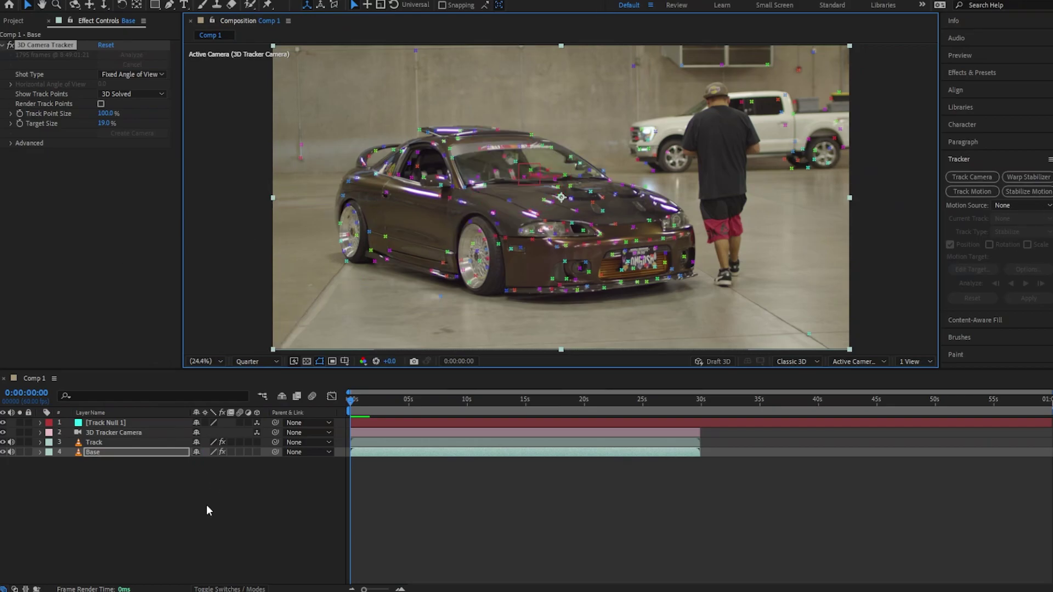
Step: Add a white solid named Back of eyes above Base and place the eyes composition directly above it
{"action": "left_click", "coordinate": [231, 387]}
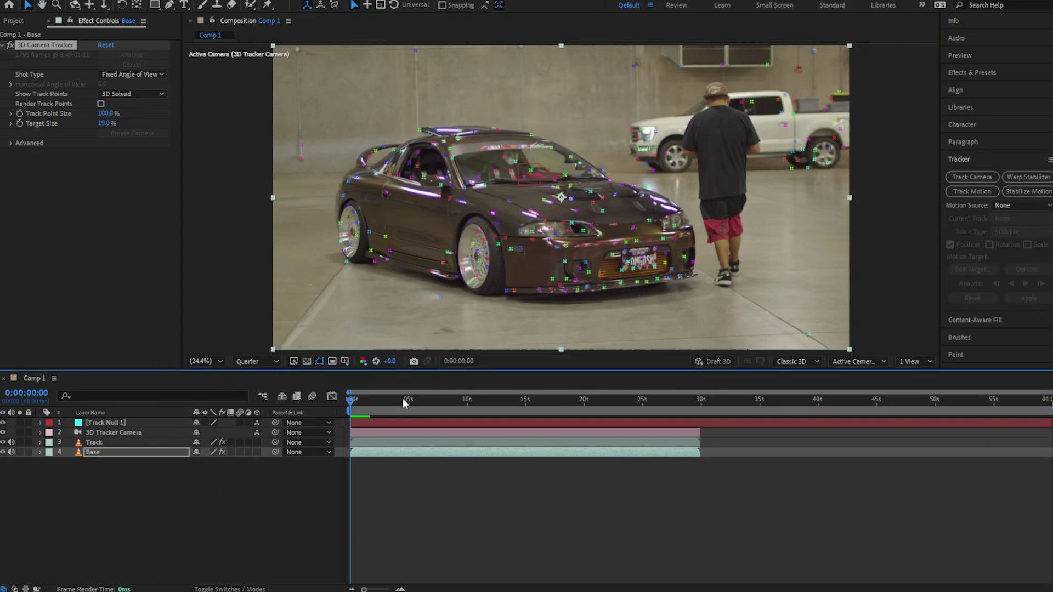
{"action": "key", "text": "ctrl+v"}
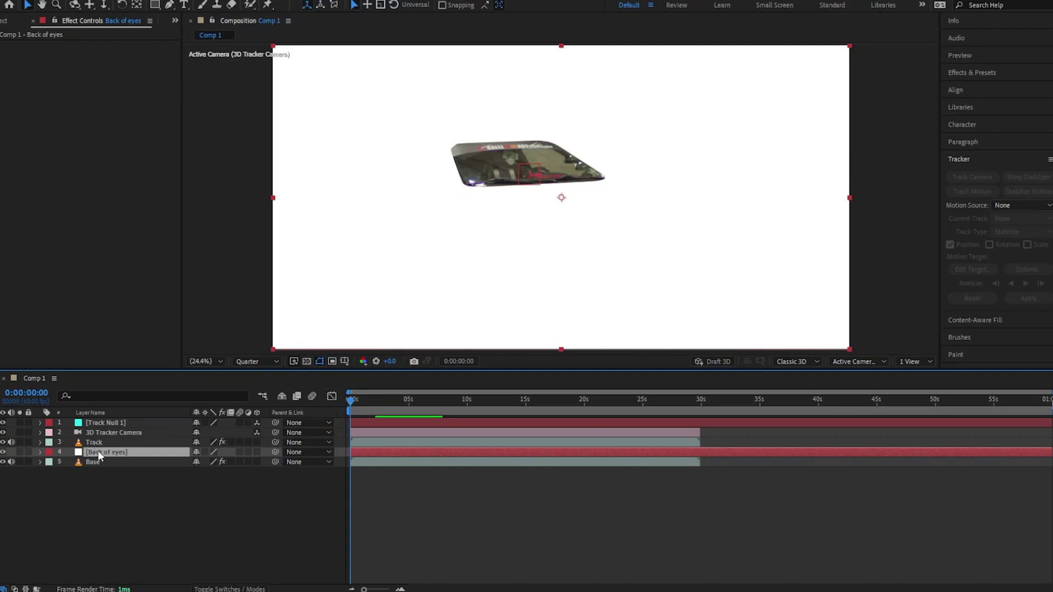
{"action": "left_click", "coordinate": [13, 21]}
{"action": "left_click_drag", "start_coordinate": [25, 148], "coordinate": [94, 446]}
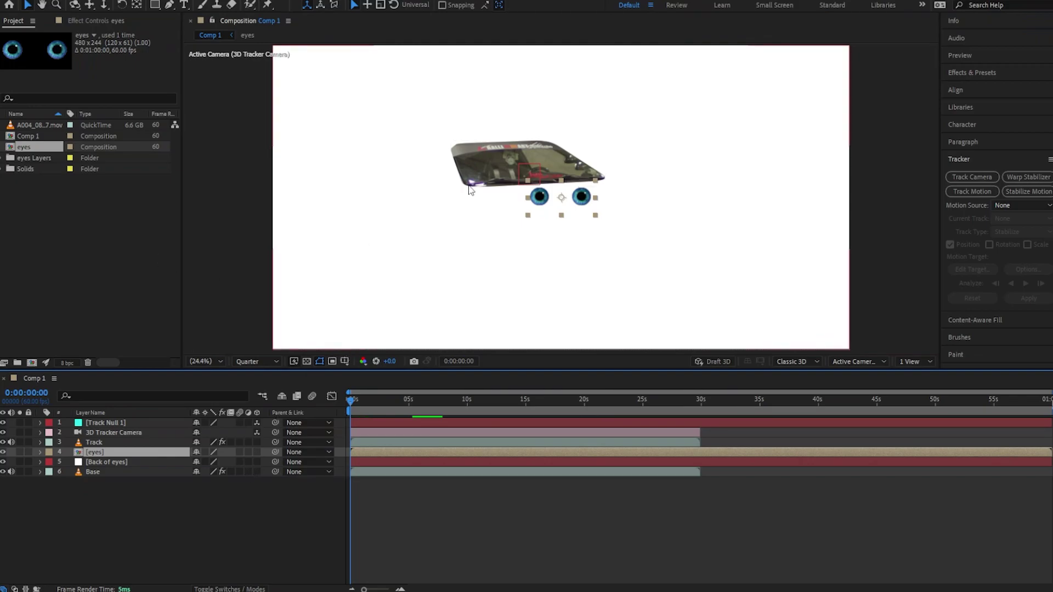
Step: Hide the Back of eyes layer and add a dark brown solid named Eyelids above the eyes layer
{"action": "left_click", "coordinate": [4, 462]}
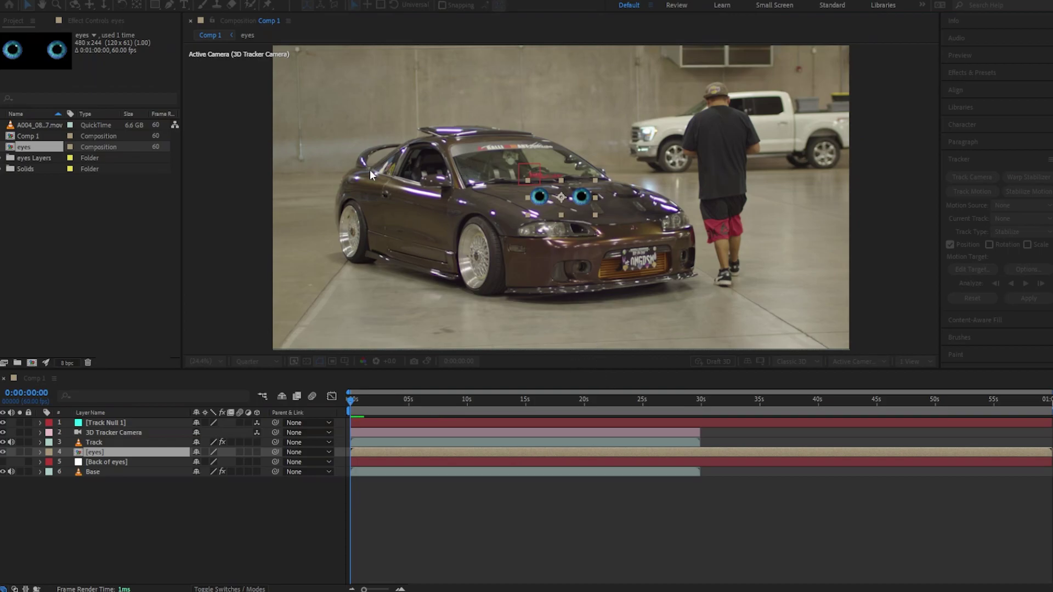
{"action": "key", "text": "Return"}
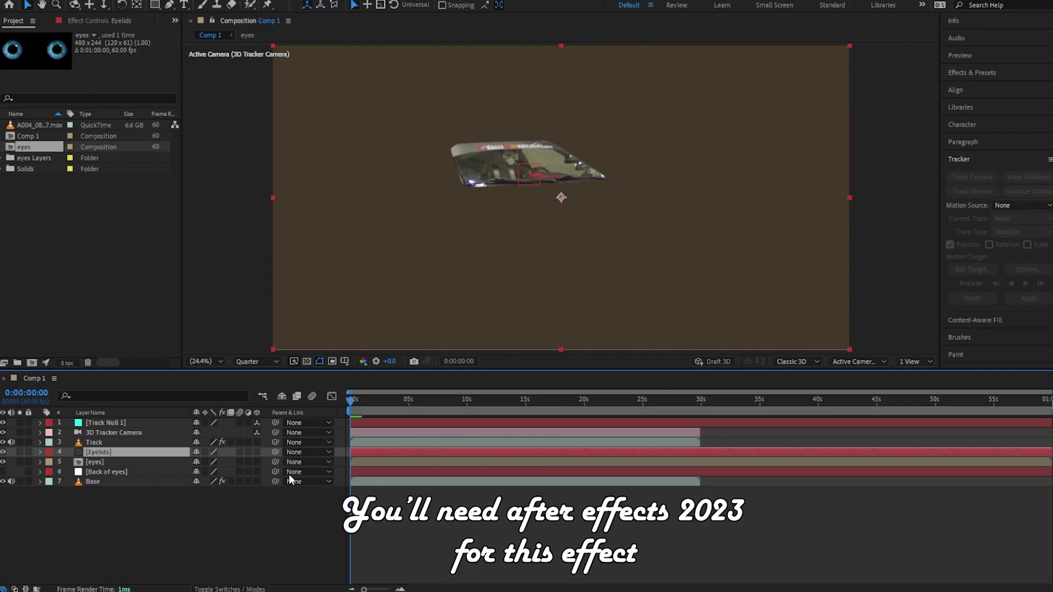
Step: Set Track as the track matte for the Eyelids, eyes and Back of eyes layers and make all three 3D
{"action": "left_click", "coordinate": [226, 589]}
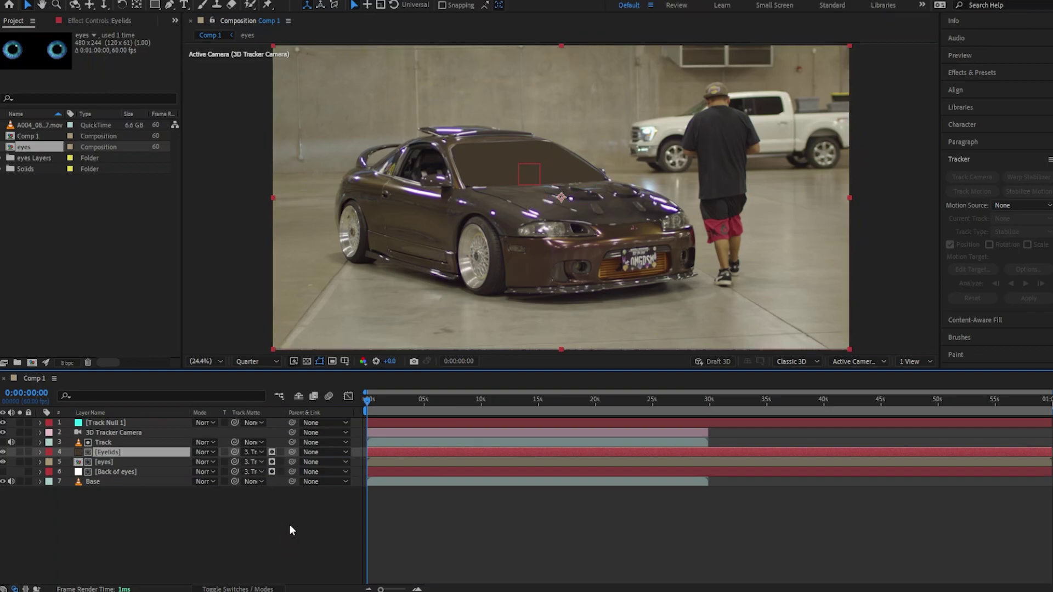
{"action": "left_click", "coordinate": [264, 587]}
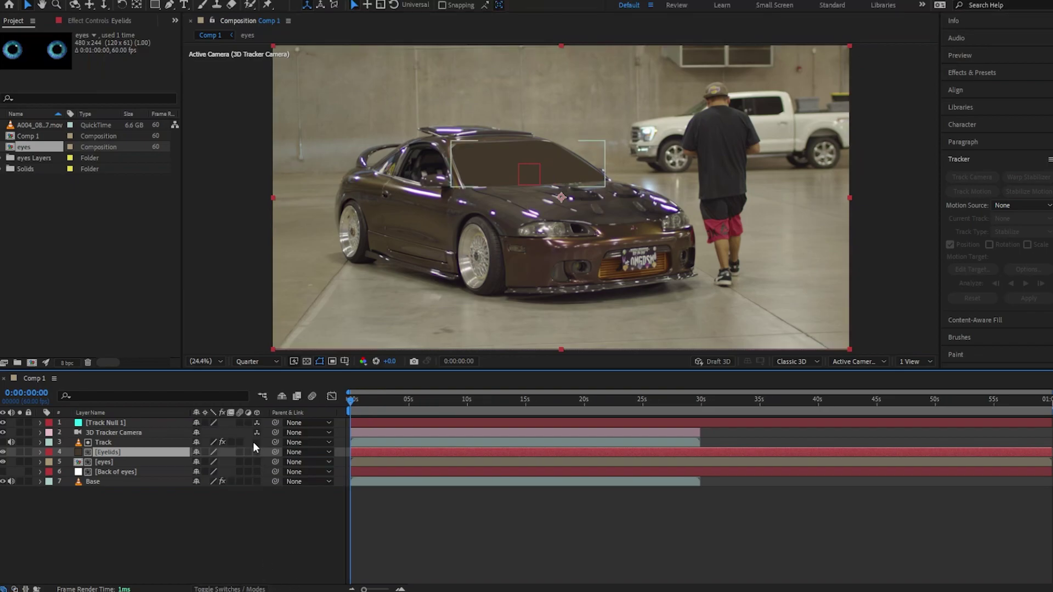
{"action": "left_click_drag", "start_coordinate": [257, 452], "coordinate": [258, 467]}
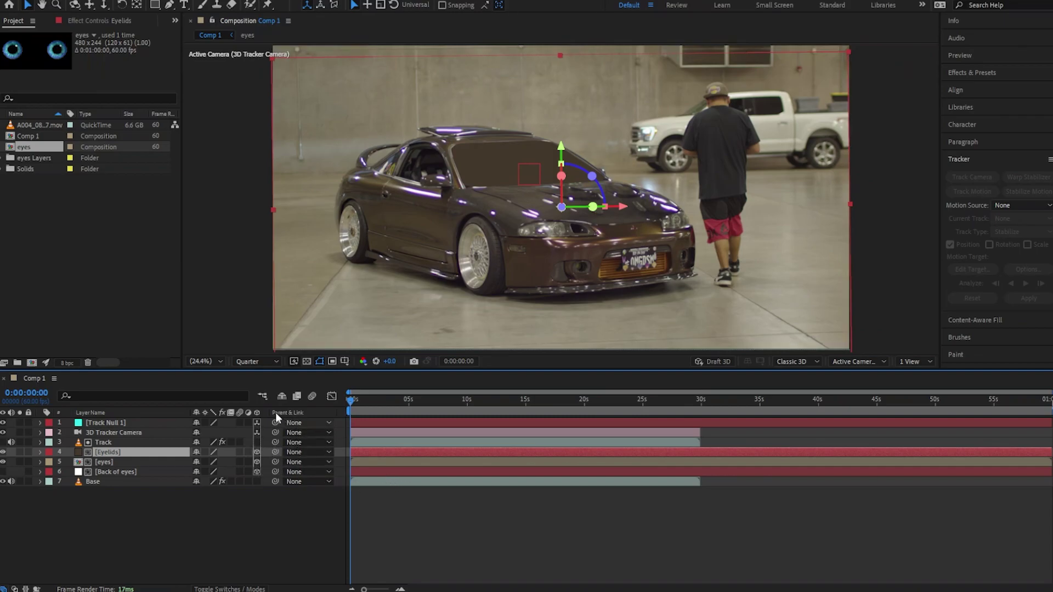
Step: Draw a closed Pen mask on the Eyelids layer covering the upper windshield, with a small dip in its lower edge near the middle
{"action": "key", "text": "g"}
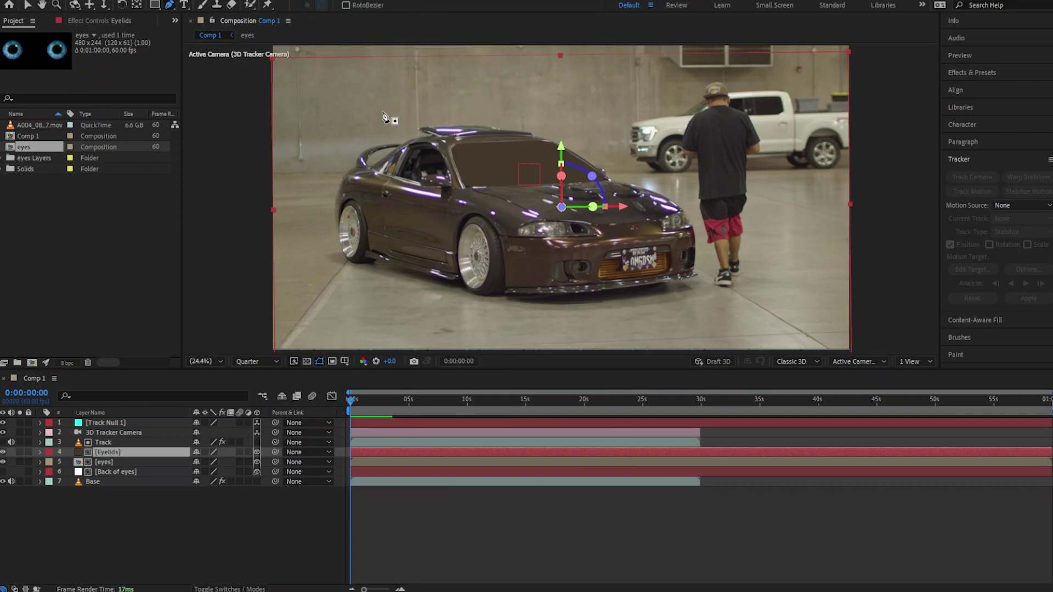
{"action": "left_click", "coordinate": [368, 104]}
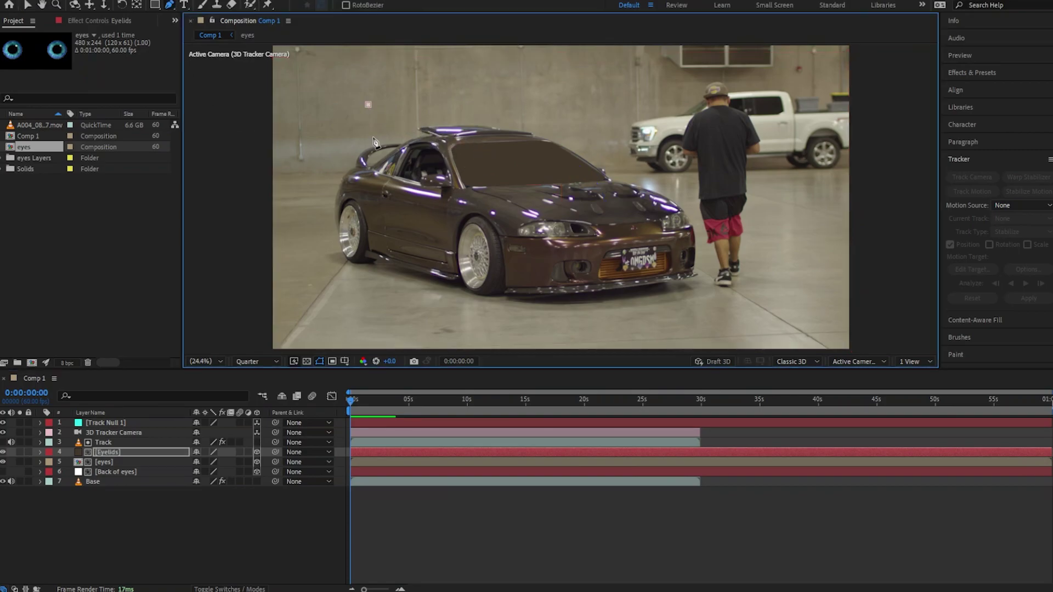
{"action": "left_click", "coordinate": [376, 173]}
{"action": "mouse_move", "coordinate": [491, 169]}
{"action": "left_mouse_down"}
{"action": "mouse_move", "coordinate": [507, 176]}
{"action": "mouse_move", "coordinate": [509, 168]}
{"action": "left_mouse_up"}
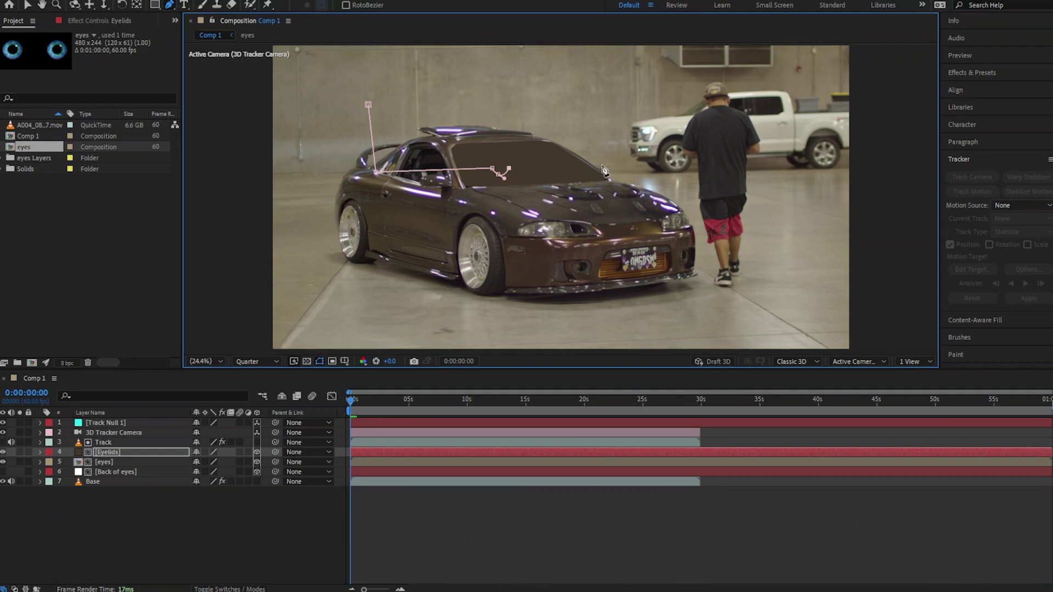
{"action": "left_click", "coordinate": [634, 164]}
{"action": "left_click", "coordinate": [633, 74]}
{"action": "left_click", "coordinate": [368, 104]}
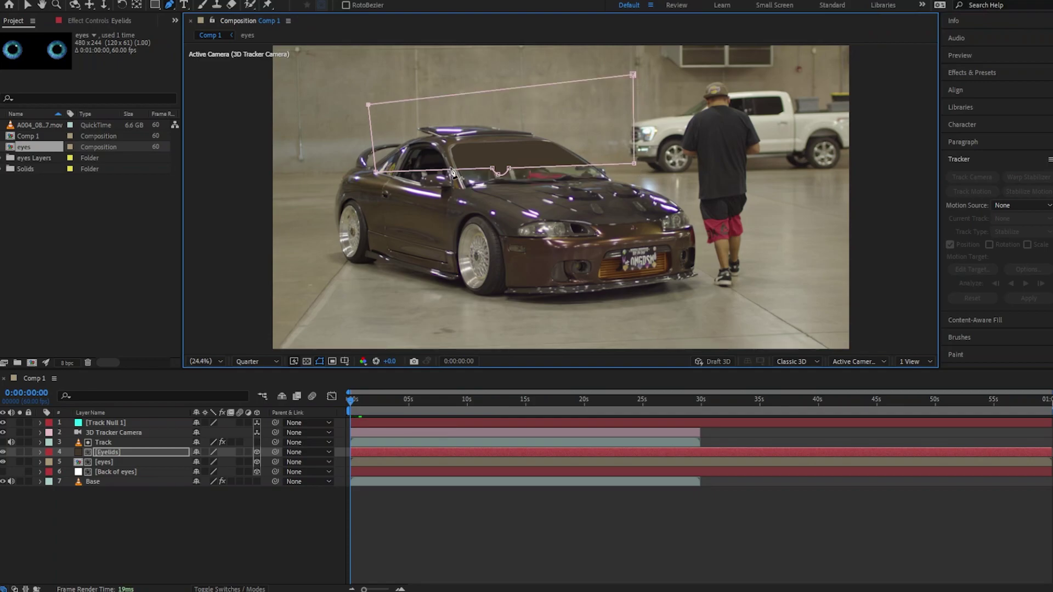
Step: Show the Back of eyes layer and move the eyes layer into the white strip at the lower windshield, beneath the eyelids
{"action": "left_click", "coordinate": [2, 471]}
{"action": "left_click", "coordinate": [105, 462]}
{"action": "key", "text": "v"}
{"action": "mouse_move", "coordinate": [559, 141]}
{"action": "left_mouse_down"}
{"action": "mouse_move", "coordinate": [564, 96]}
{"action": "mouse_move", "coordinate": [571, 134]}
{"action": "left_mouse_up"}
{"action": "left_click_drag", "start_coordinate": [627, 179], "coordinate": [570, 179]}
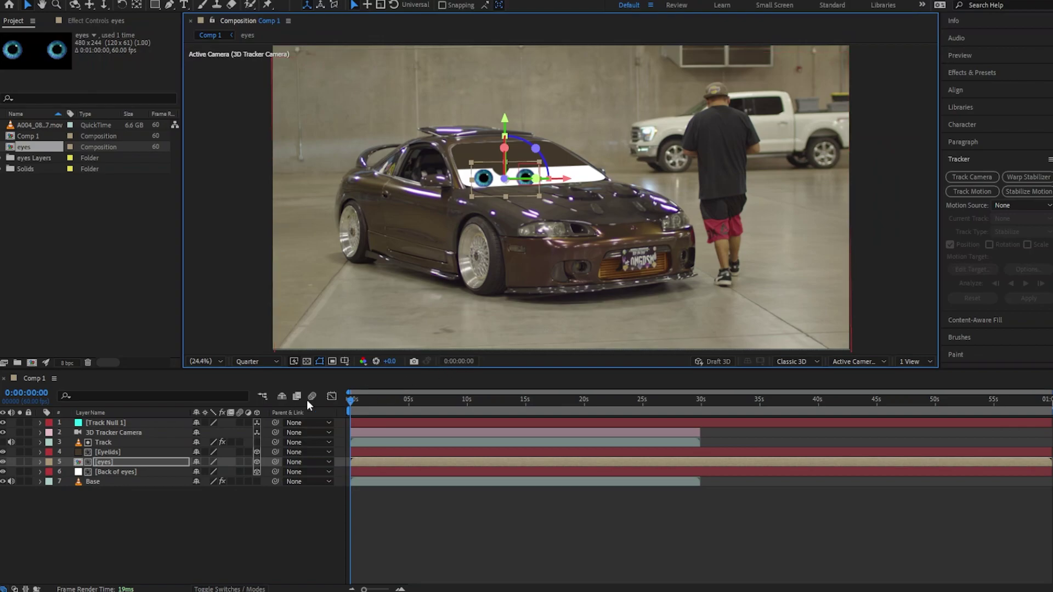
Step: Find the Gradient Ramp effect and apply it to the Eyelids layer
{"action": "left_click", "coordinate": [120, 451]}
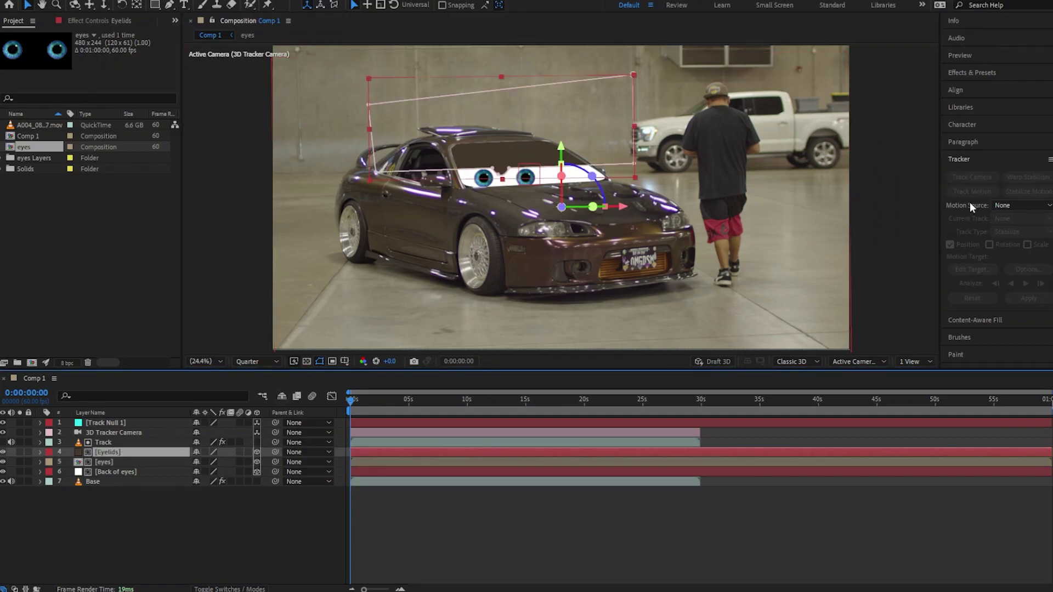
{"action": "left_click", "coordinate": [973, 75]}
{"action": "type", "text": "moc"}
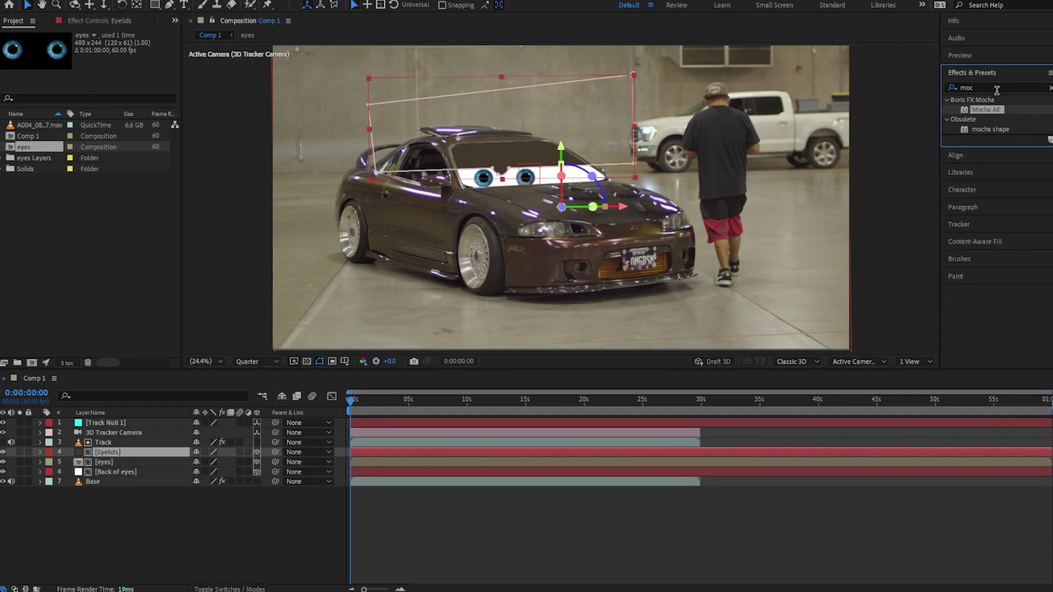
{"action": "double_click", "coordinate": [997, 88]}
{"action": "type", "text": "gr"}
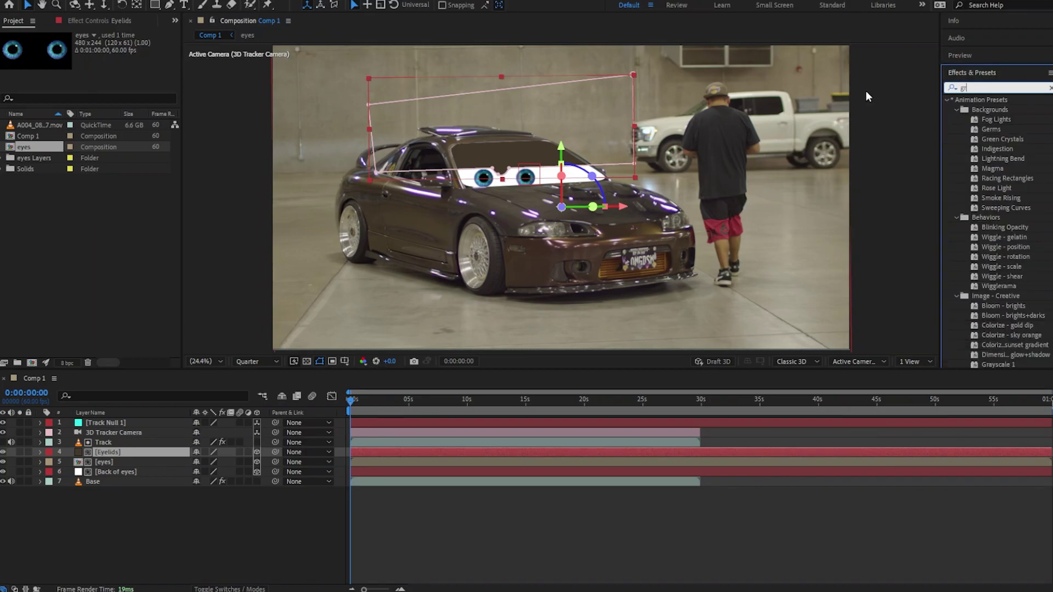
{"action": "type", "text": "a"}
{"action": "left_click_drag", "start_coordinate": [1015, 257], "coordinate": [143, 453]}
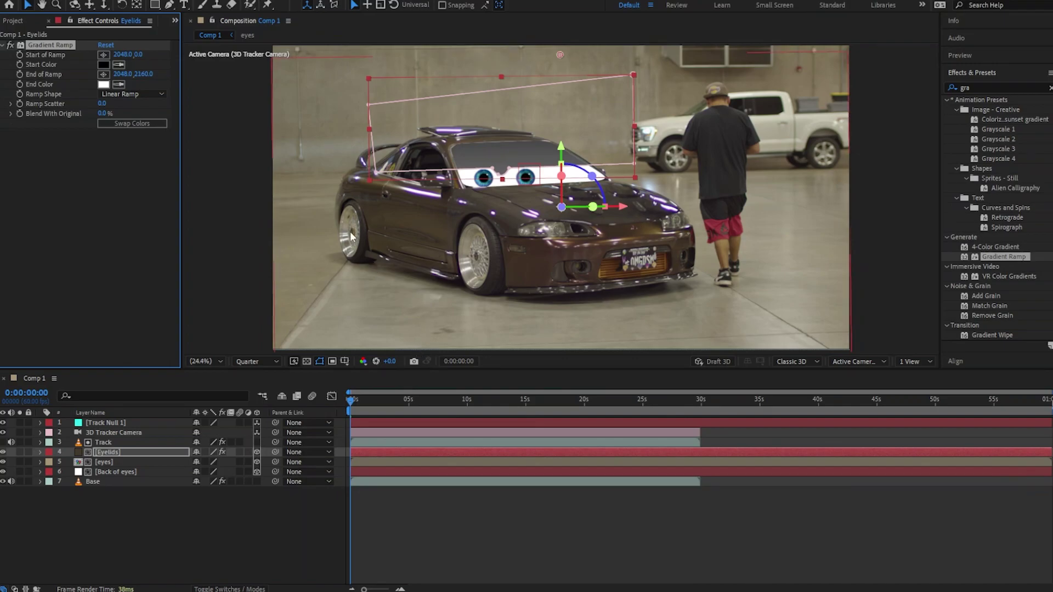
Step: Sample the Gradient Ramp's start color from the car's dark side and its end color from the lighter brown front
{"action": "left_click", "coordinate": [118, 65]}
{"action": "left_click", "coordinate": [373, 192]}
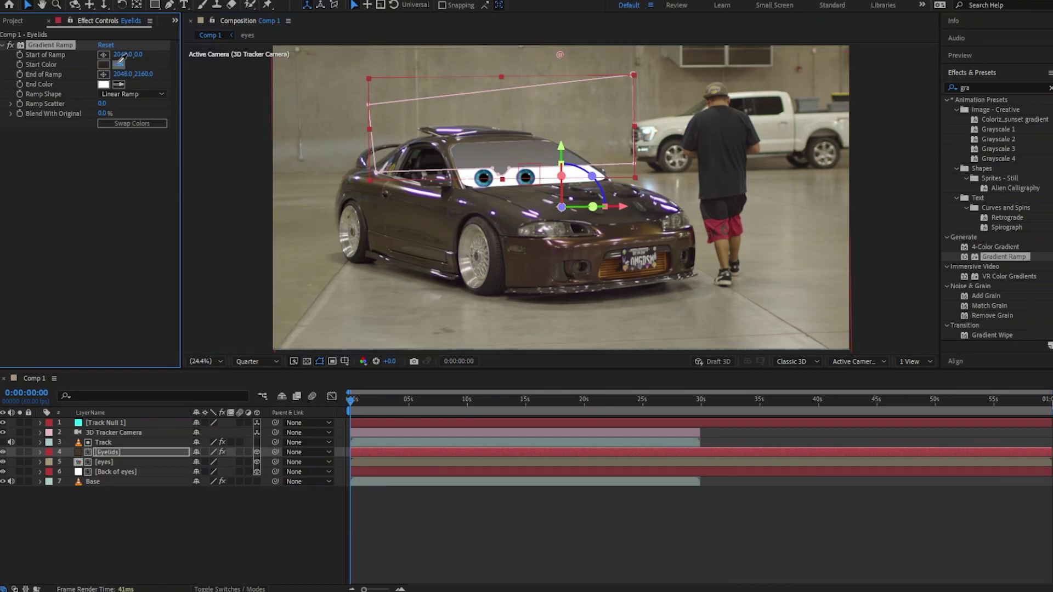
{"action": "left_click", "coordinate": [436, 214]}
{"action": "left_click", "coordinate": [119, 85]}
{"action": "left_click", "coordinate": [655, 236]}
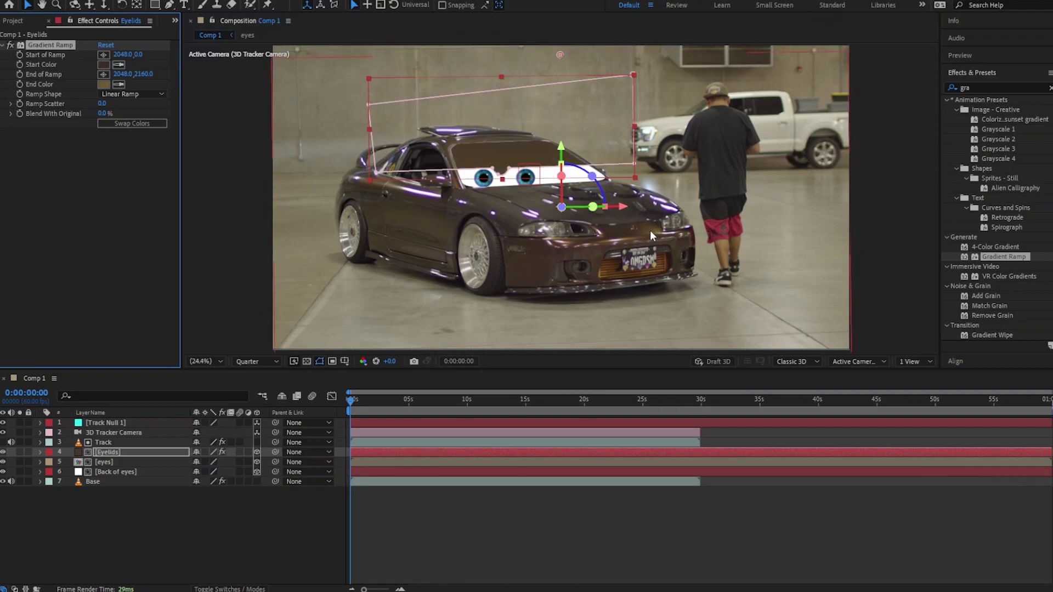
Step: Place the ramp's start at 1698.5, 648.0 on the upper windshield and its end at 1739.6, 1013.3 on the hood just below
{"action": "left_click", "coordinate": [107, 55]}
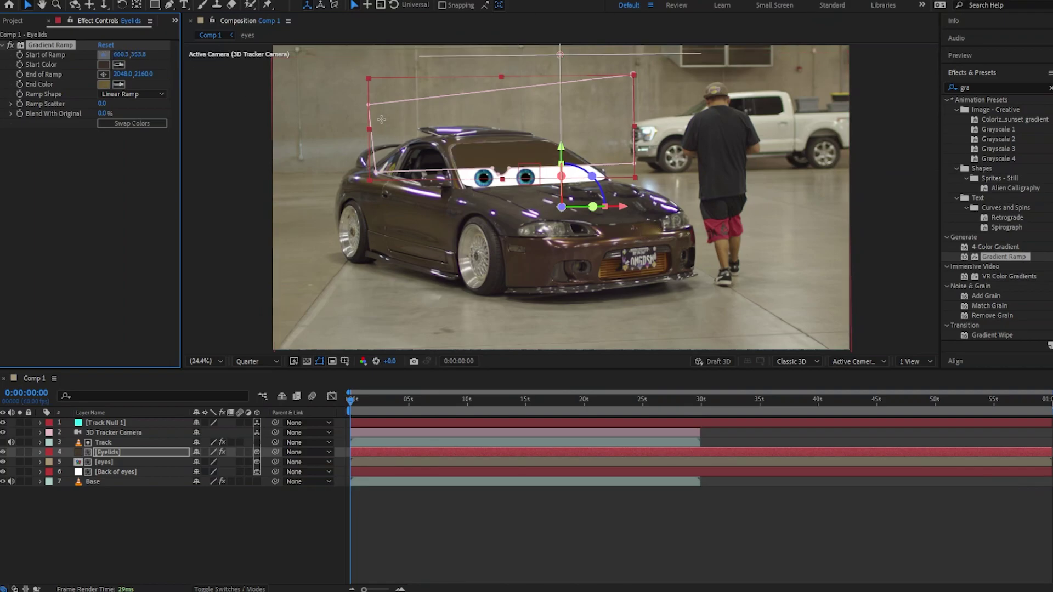
{"action": "left_click", "coordinate": [512, 146]}
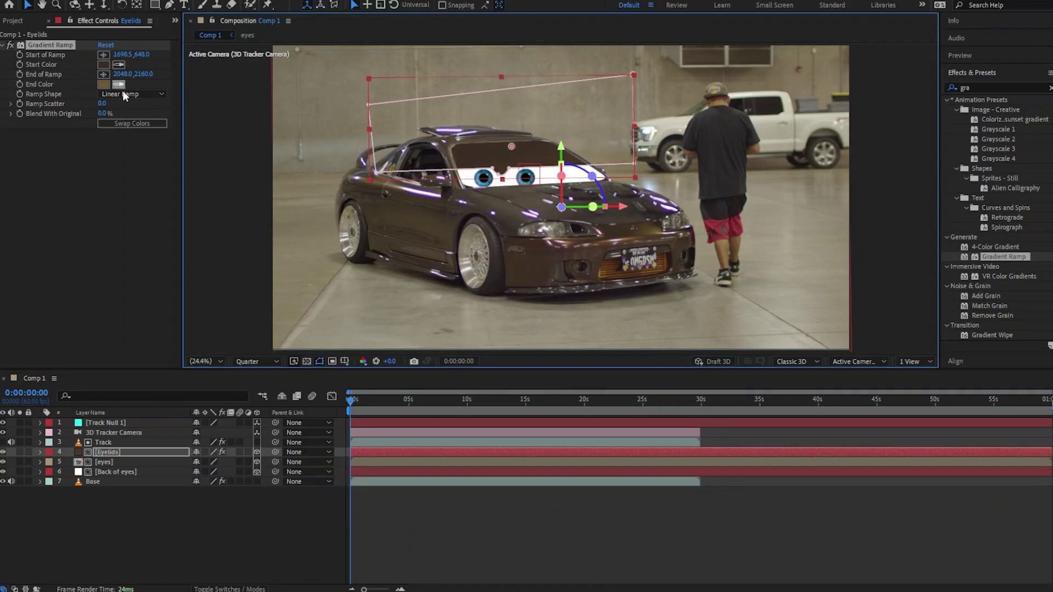
{"action": "left_click", "coordinate": [103, 74]}
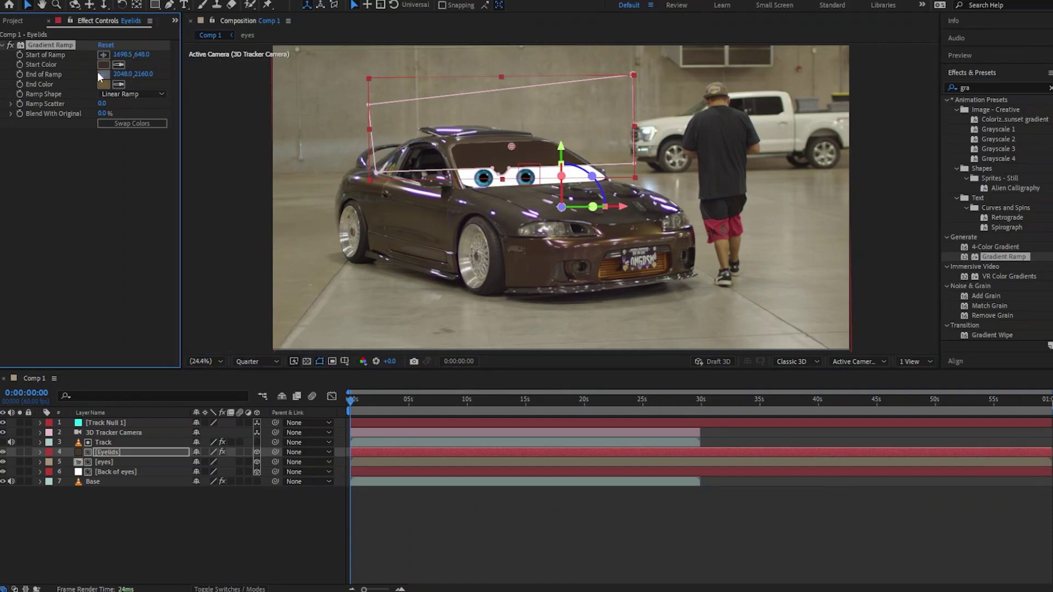
{"action": "left_click", "coordinate": [535, 197]}
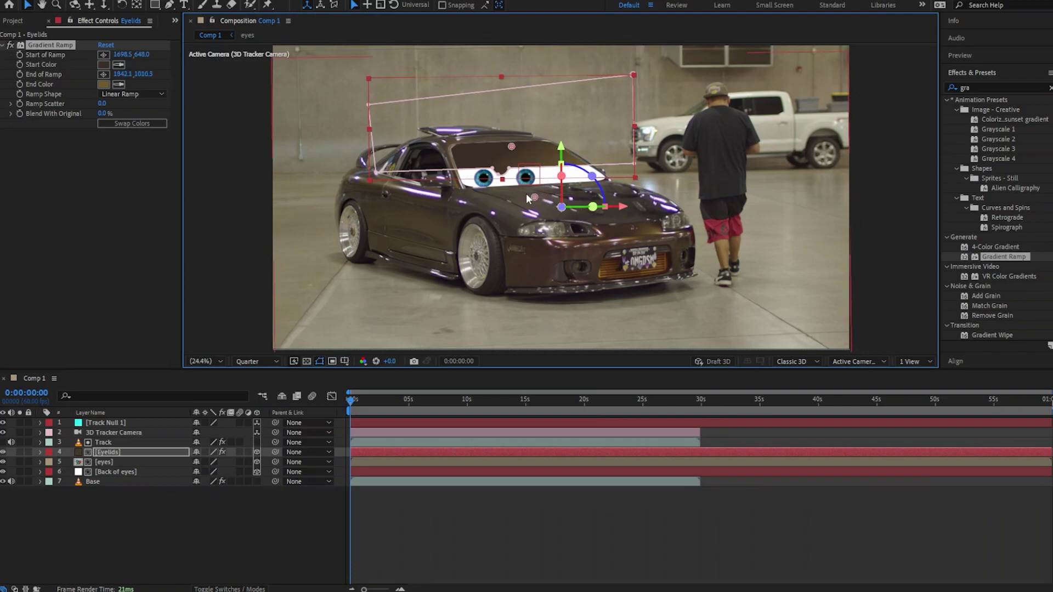
{"action": "left_click", "coordinate": [526, 195]}
{"action": "left_click_drag", "start_coordinate": [508, 194], "coordinate": [516, 199]}
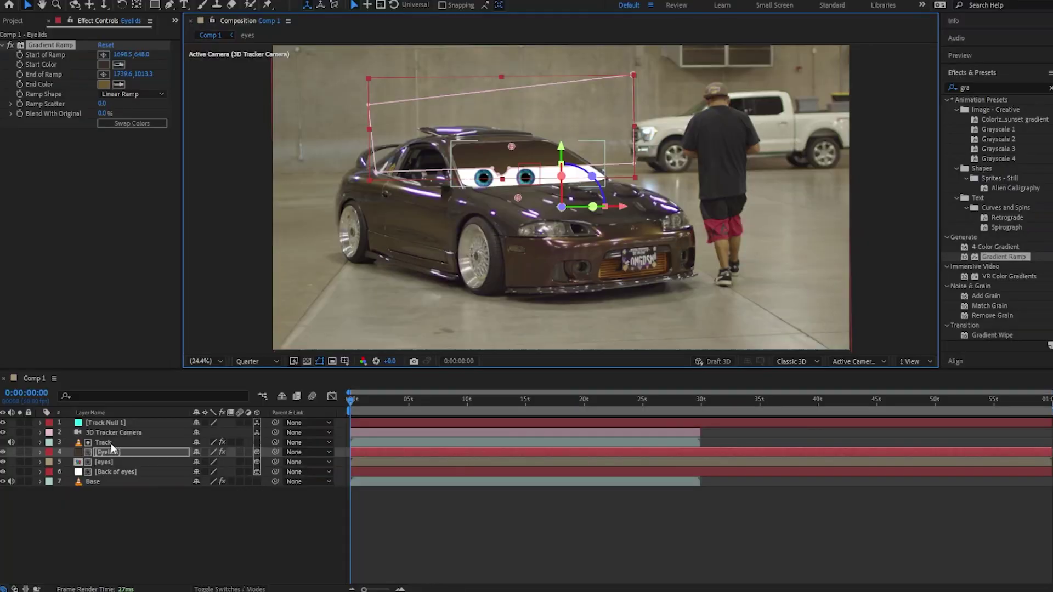
Step: Set the mask feather of the Track layer's Layer 1 mask to 4 pixels and collapse the layer
{"action": "left_click", "coordinate": [111, 445]}
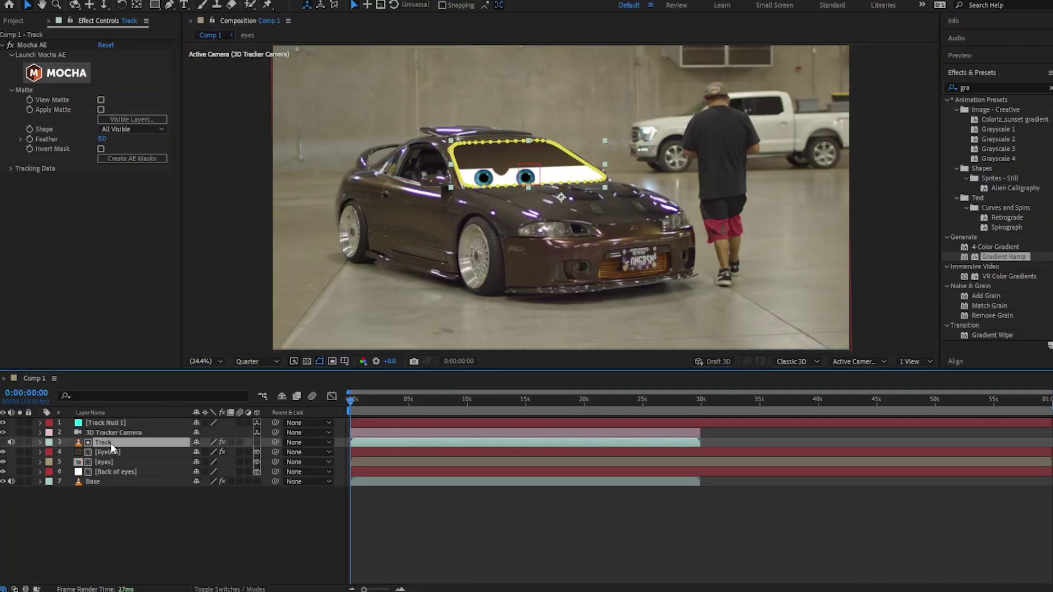
{"action": "left_click", "coordinate": [40, 443]}
{"action": "left_click", "coordinate": [62, 472]}
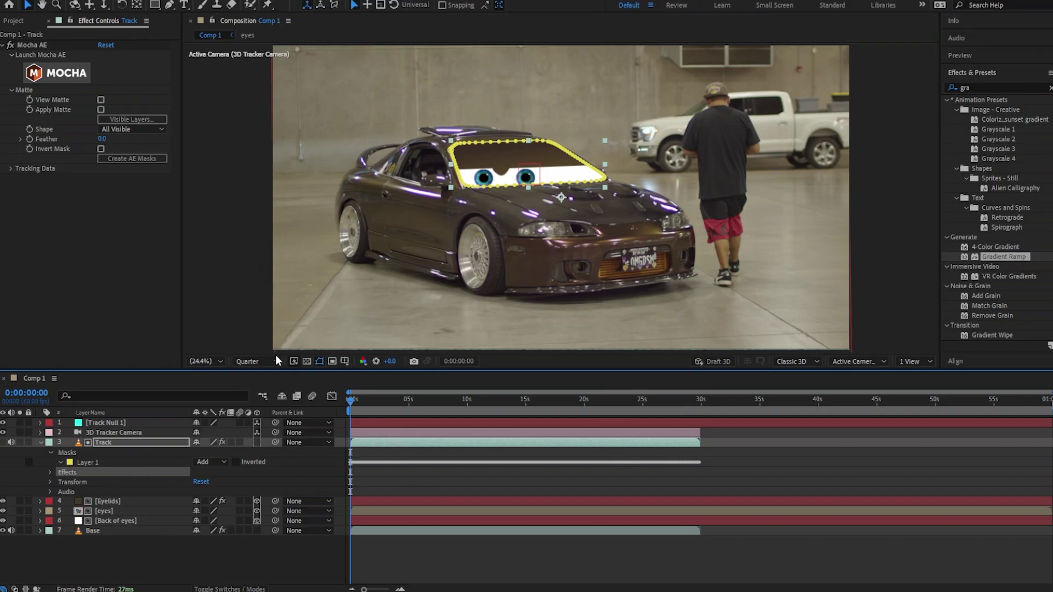
{"action": "key", "text": "m"}
{"action": "key", "text": "m"}
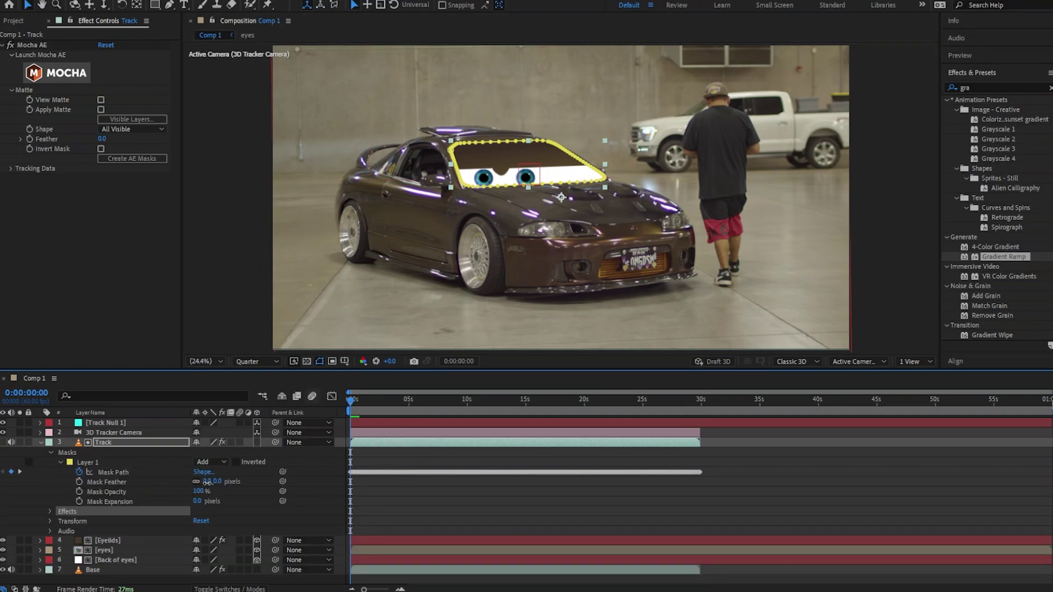
{"action": "left_click_drag", "start_coordinate": [207, 482], "coordinate": [209, 482]}
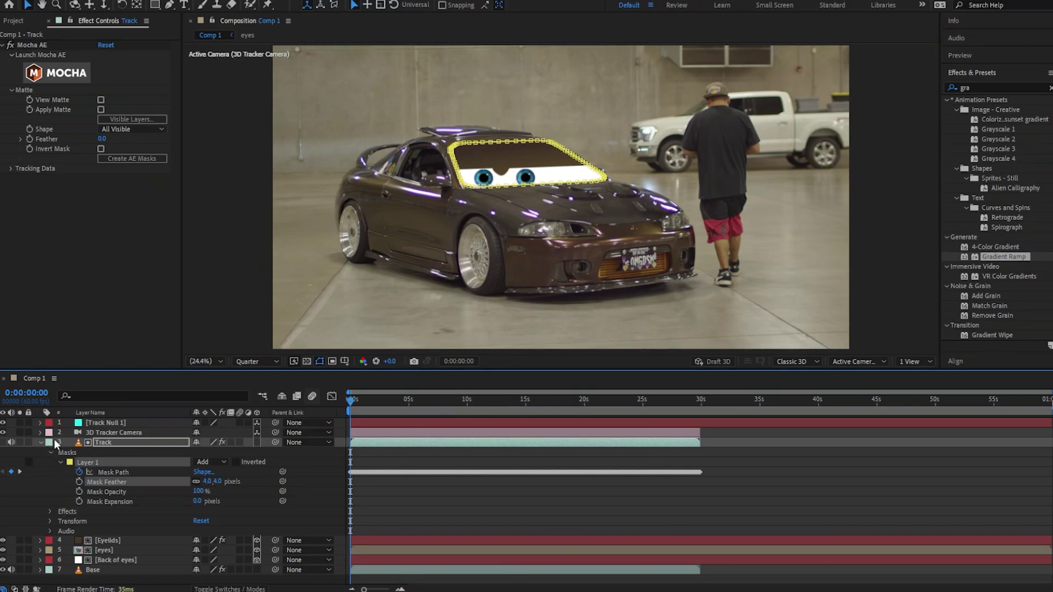
{"action": "left_click", "coordinate": [93, 422]}
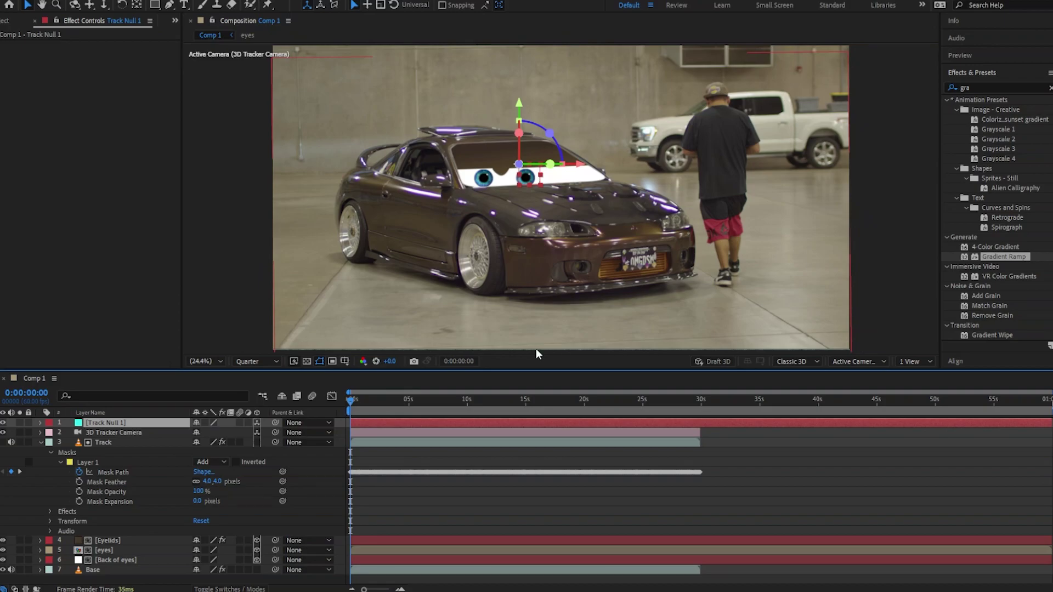
{"action": "left_click", "coordinate": [41, 442]}
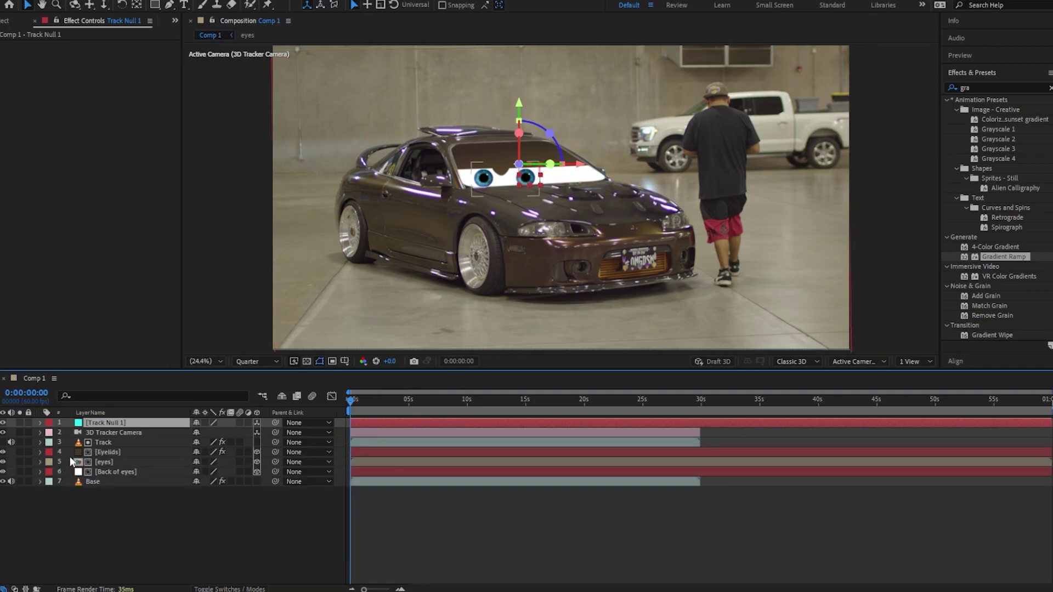
Step: Set the Eyelids mask's feather to 39 pixels and its expansion to 22 pixels
{"action": "left_click", "coordinate": [40, 452]}
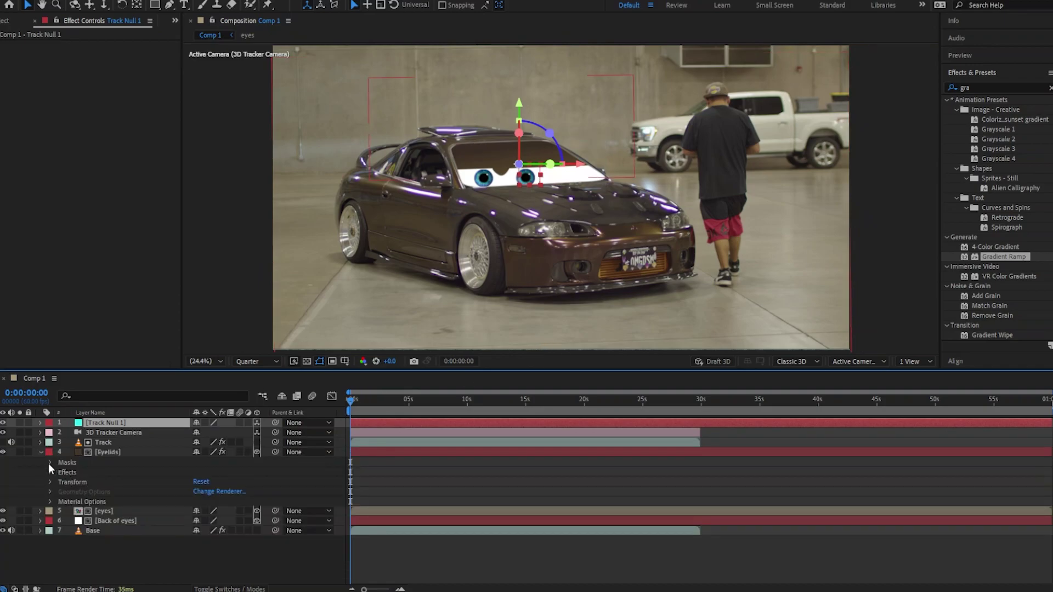
{"action": "left_click", "coordinate": [50, 463]}
{"action": "left_click", "coordinate": [59, 472]}
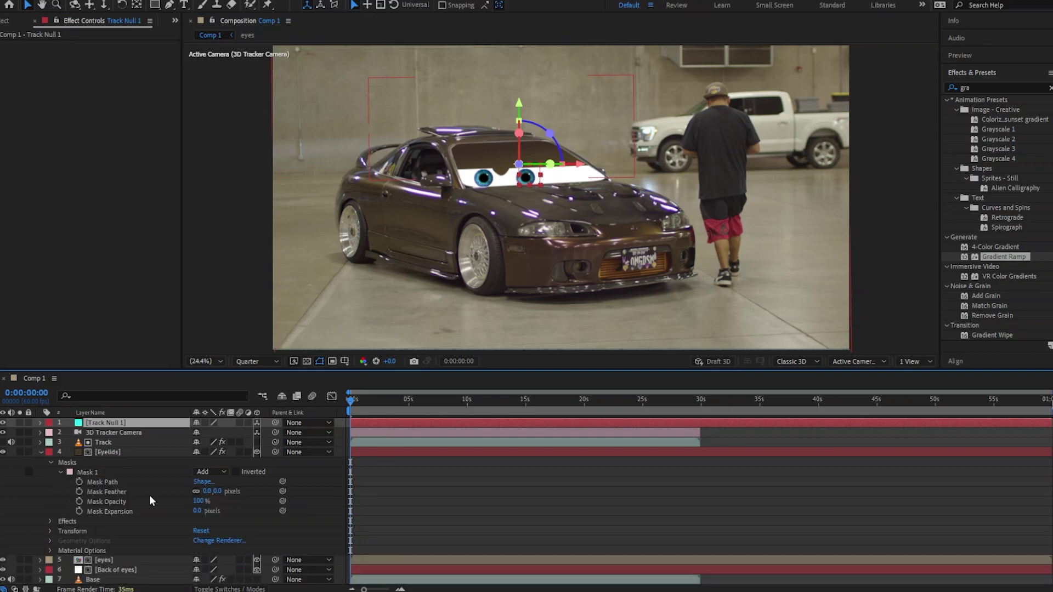
{"action": "left_click_drag", "start_coordinate": [208, 497], "coordinate": [227, 491]}
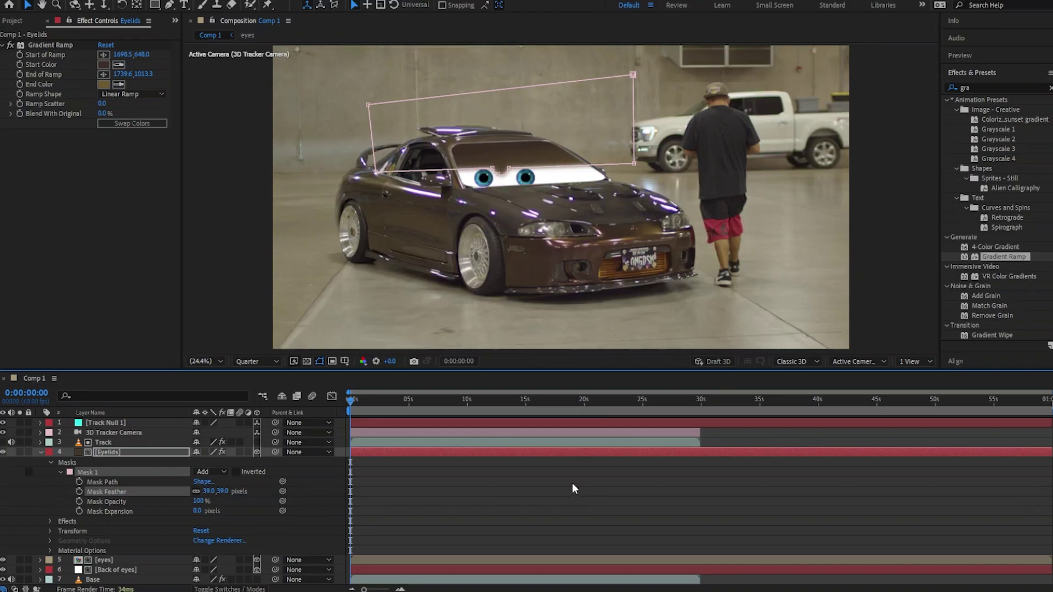
{"action": "left_click_drag", "start_coordinate": [196, 511], "coordinate": [206, 509]}
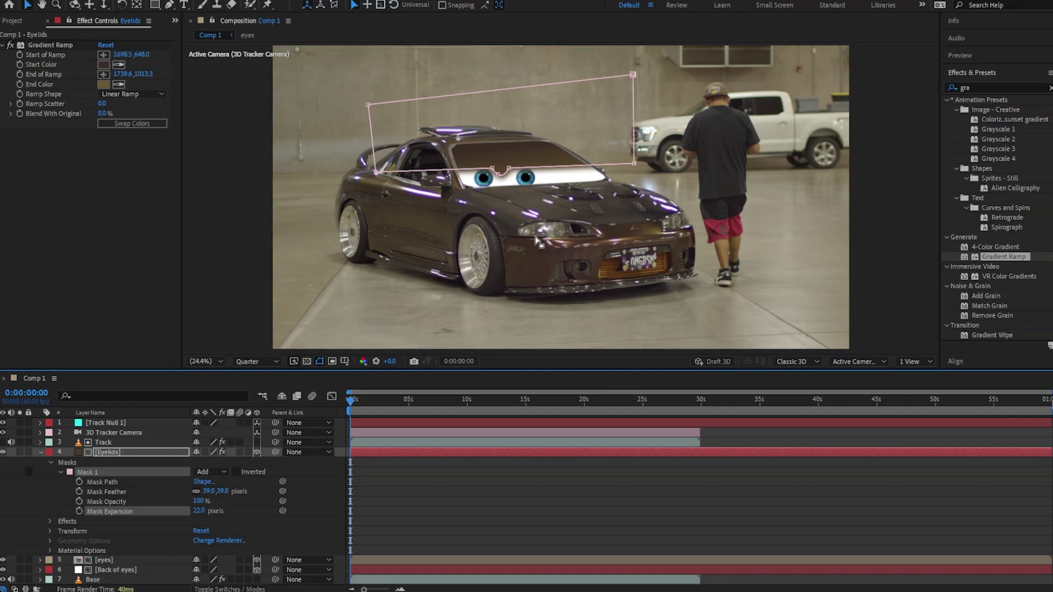
{"action": "left_click", "coordinate": [40, 452]}
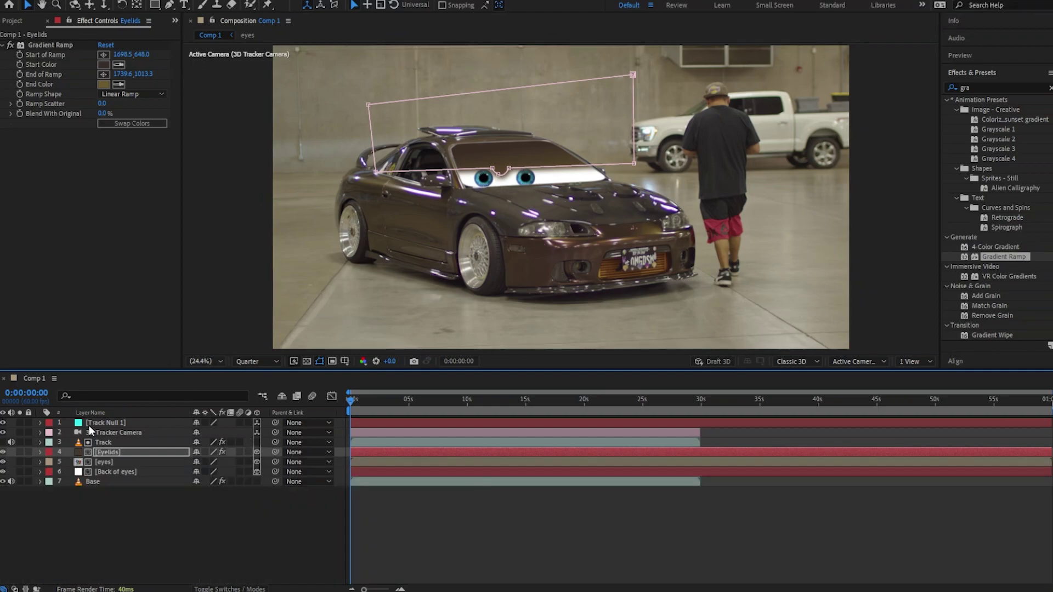
{"action": "left_click", "coordinate": [89, 424]}
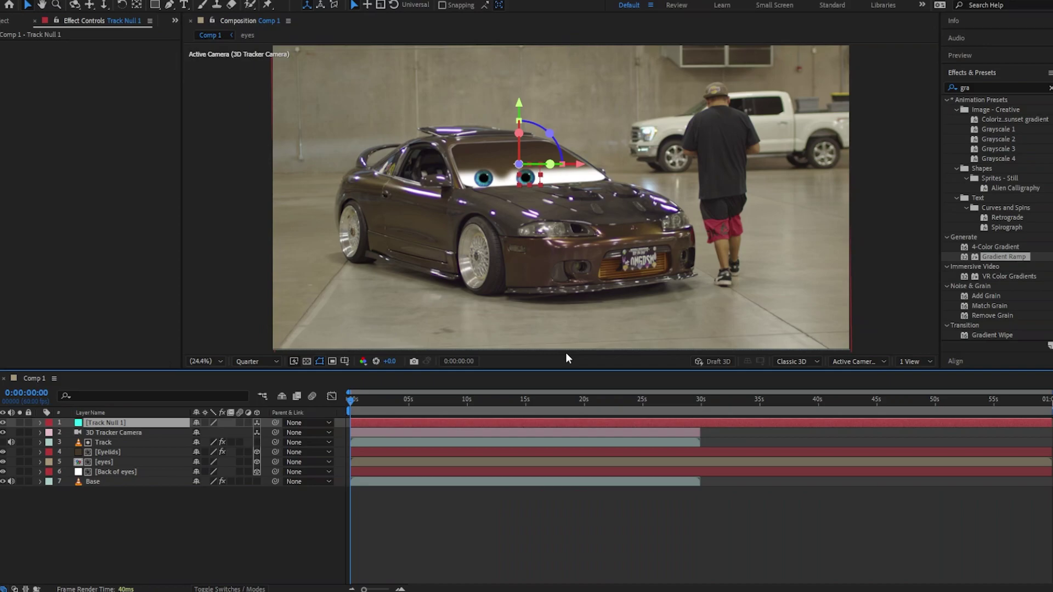
Step: Set the Eyelids mask's expansion to 2 pixels and its feather to 19 pixels, and collapse the layer
{"action": "left_click", "coordinate": [40, 451]}
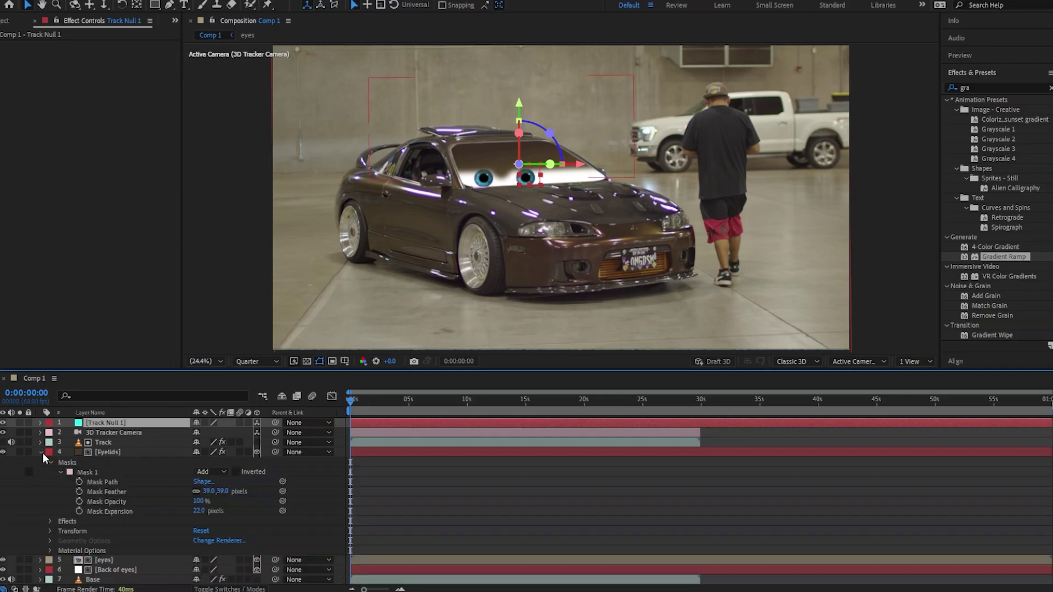
{"action": "left_click", "coordinate": [199, 510]}
{"action": "type", "text": "2"}
{"action": "key", "text": "Return"}
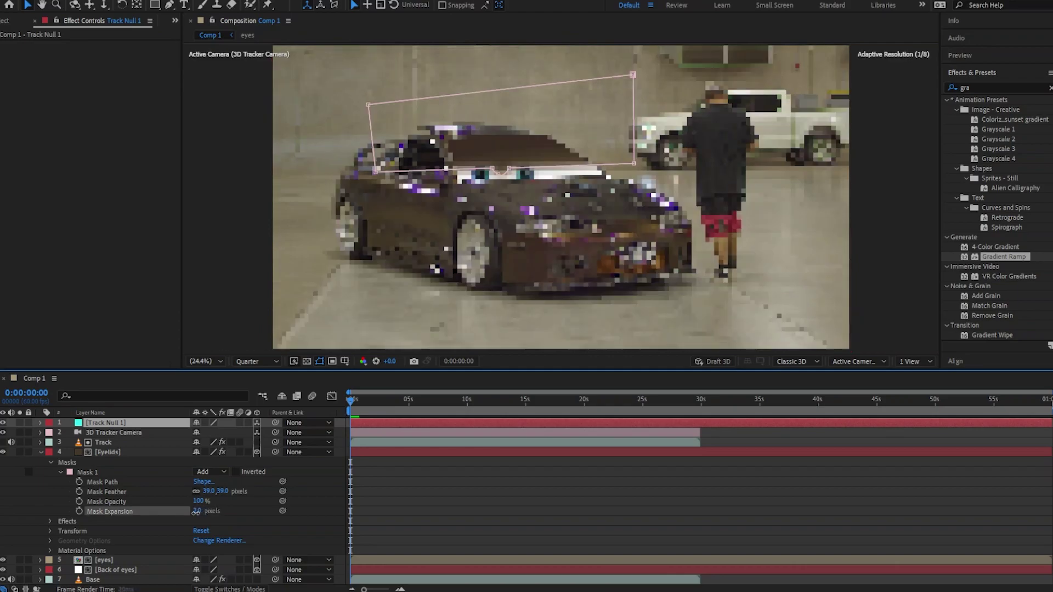
{"action": "left_click", "coordinate": [483, 452]}
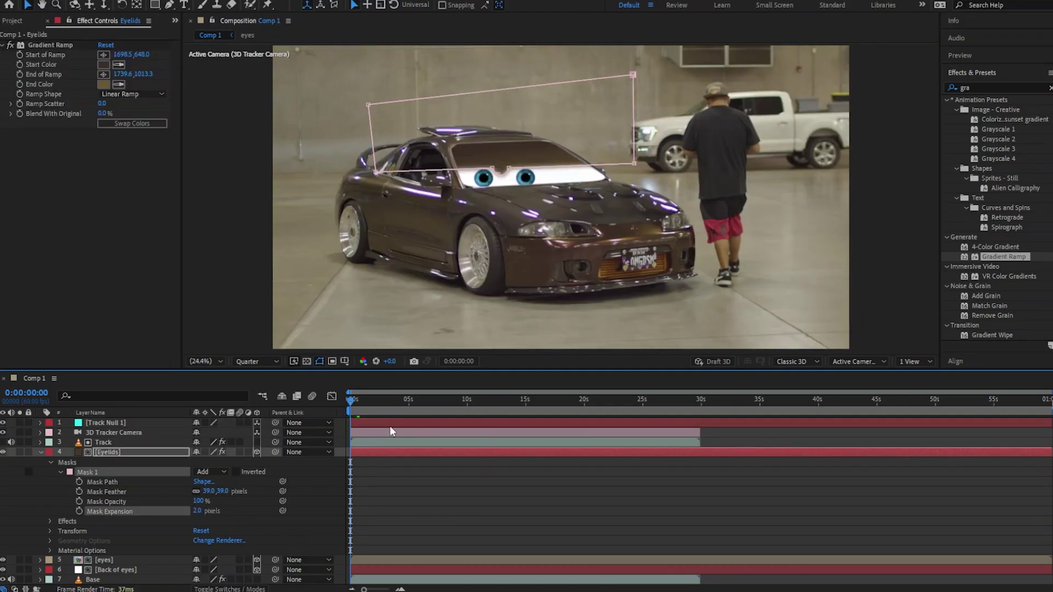
{"action": "left_click_drag", "start_coordinate": [213, 496], "coordinate": [207, 499]}
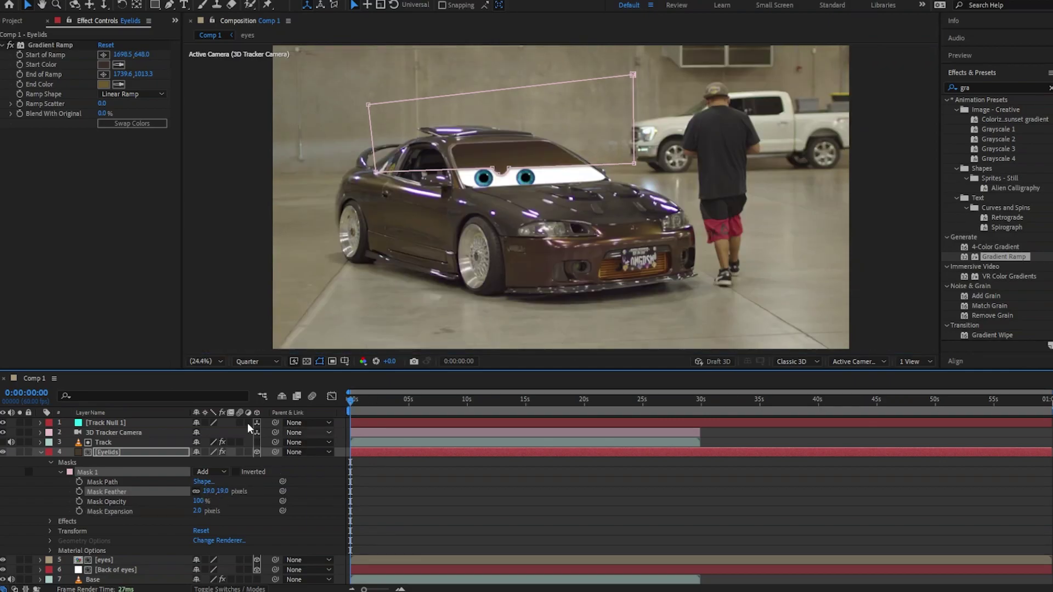
{"action": "key", "text": "F2"}
{"action": "left_click", "coordinate": [40, 452]}
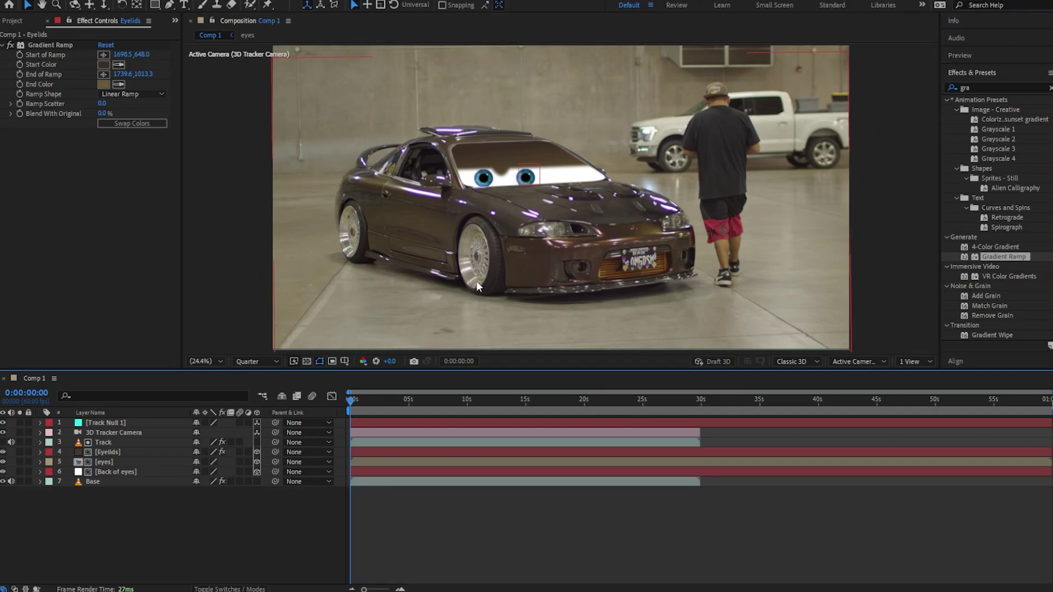
Step: Find the Noise Alpha effect and apply it to the Eyelids layer
{"action": "left_click", "coordinate": [90, 450]}
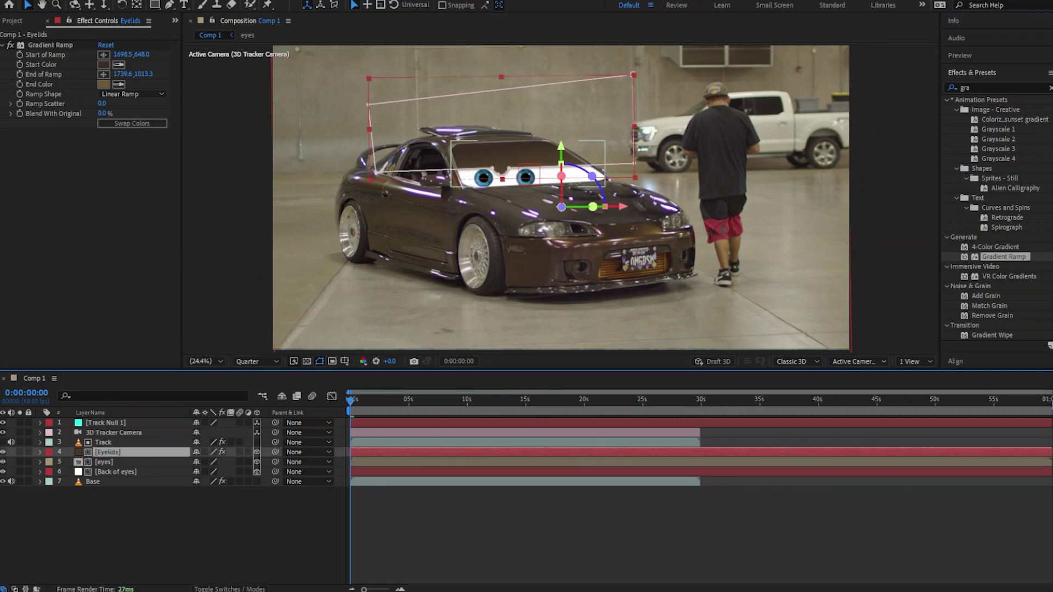
{"action": "left_click", "coordinate": [975, 83]}
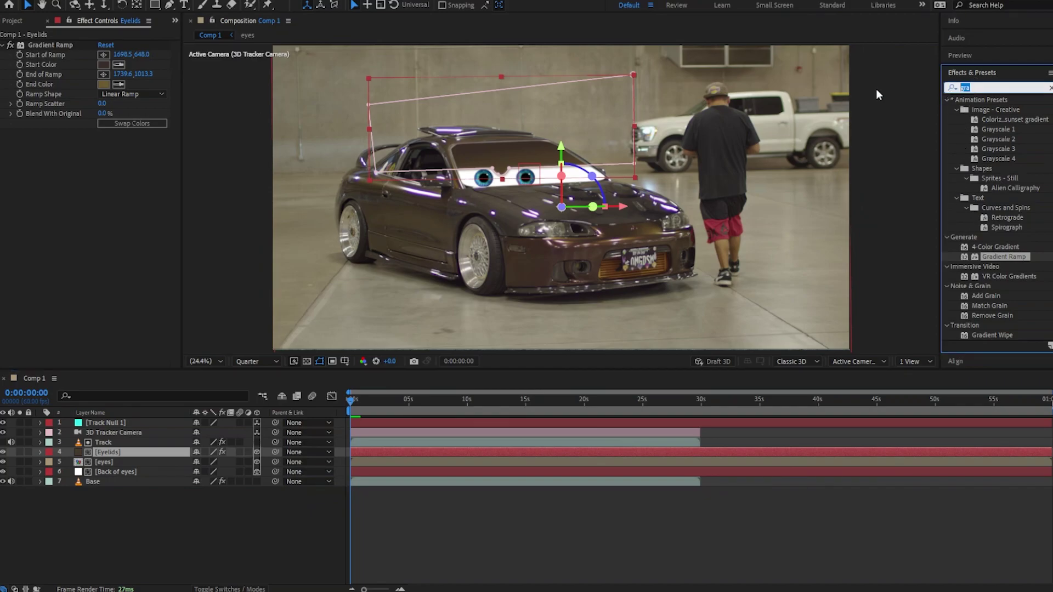
{"action": "key", "text": "BackSpace"}
{"action": "key", "text": "BackSpace"}
{"action": "key", "text": "BackSpace"}
{"action": "type", "text": "no"}
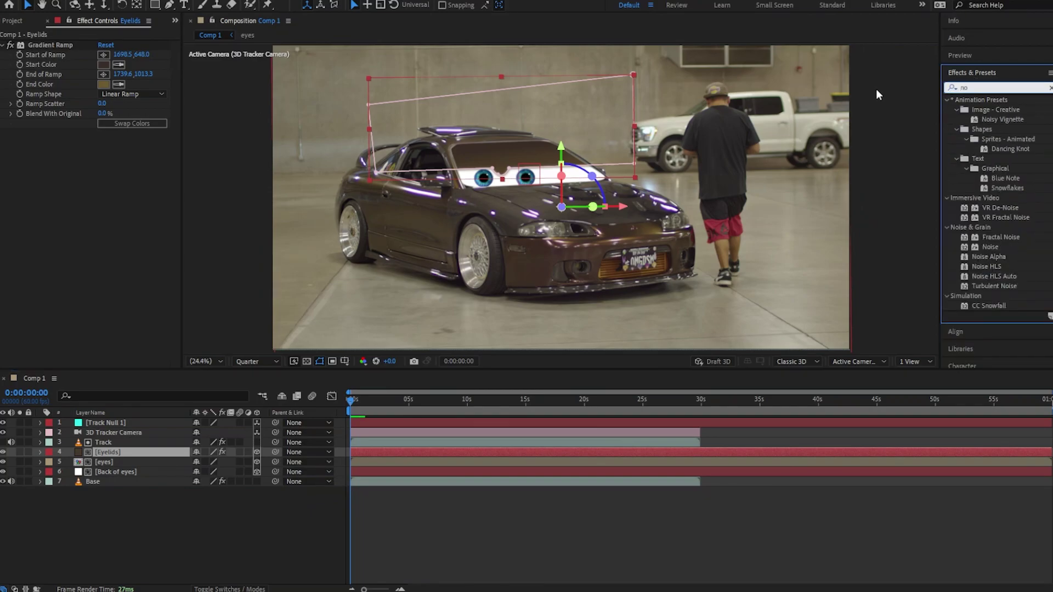
{"action": "left_click_drag", "start_coordinate": [989, 256], "coordinate": [113, 453]}
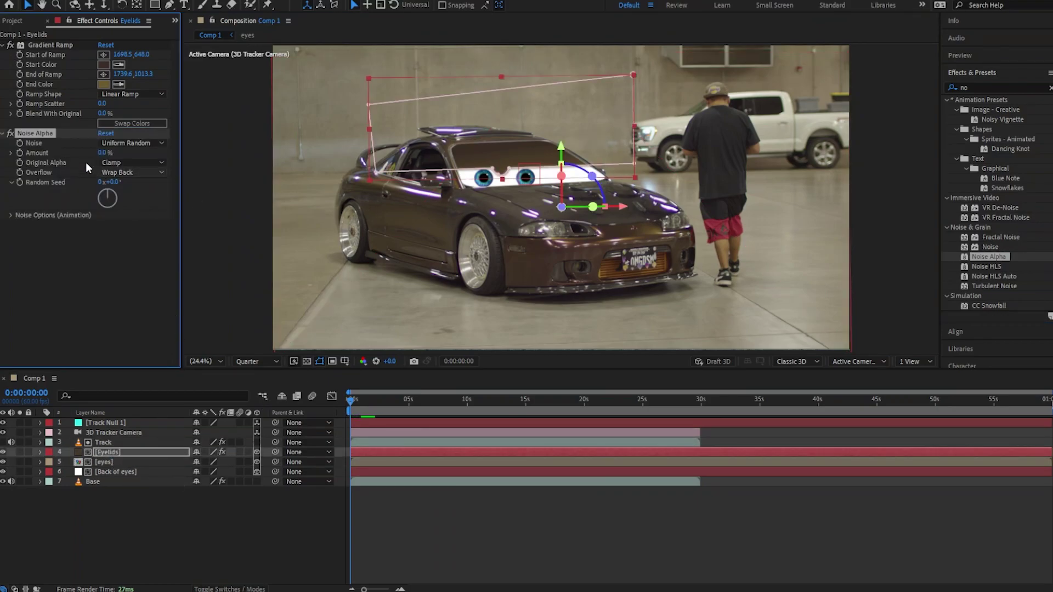
Step: Set the Eyelids layer's Noise Alpha amount to 4% and check the grain up close
{"action": "left_click", "coordinate": [104, 153]}
{"action": "type", "text": "40"}
{"action": "key", "text": "Return"}
{"action": "left_click", "coordinate": [97, 266]}
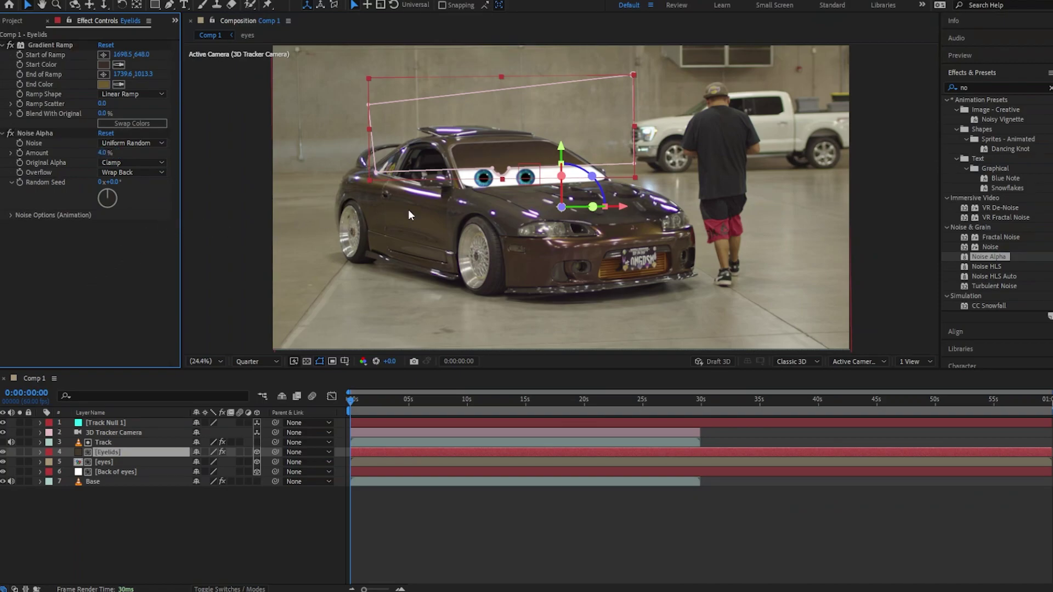
{"action": "scroll", "coordinate": [525, 166], "scroll_direction": "up", "scroll_amount": 6}
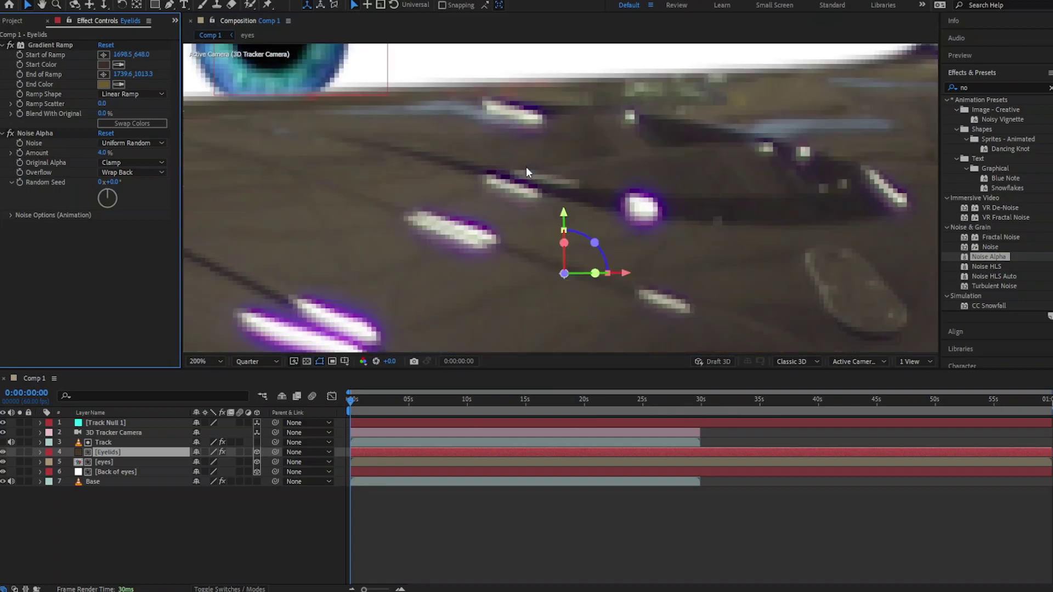
{"action": "scroll", "coordinate": [525, 165], "scroll_direction": "down", "scroll_amount": 4}
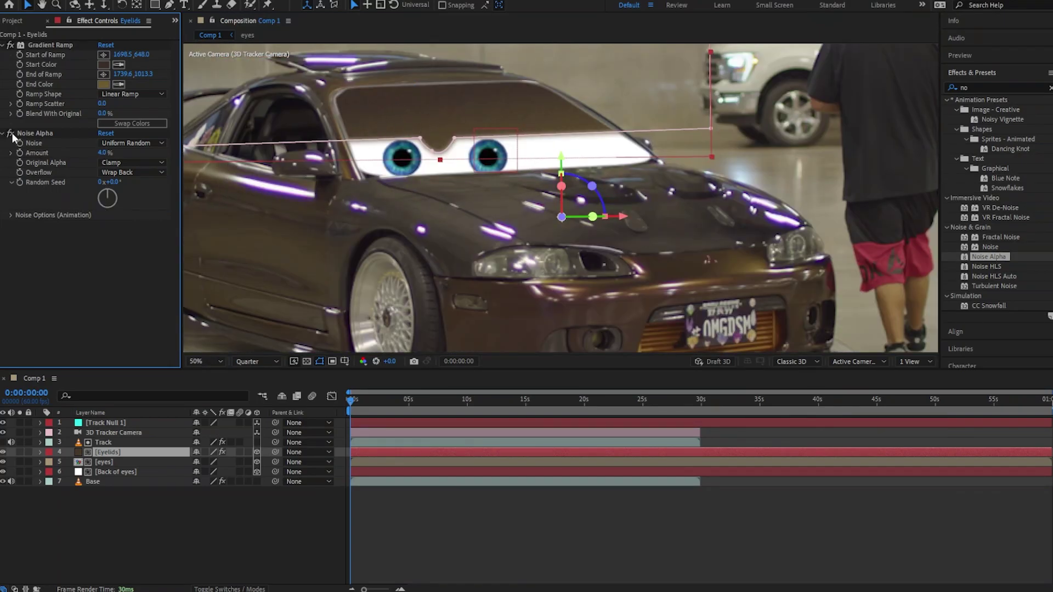
Step: Copy the Noise Alpha effect from Eyelids to the eyes and Back of eyes layers
{"action": "left_click", "coordinate": [51, 133]}
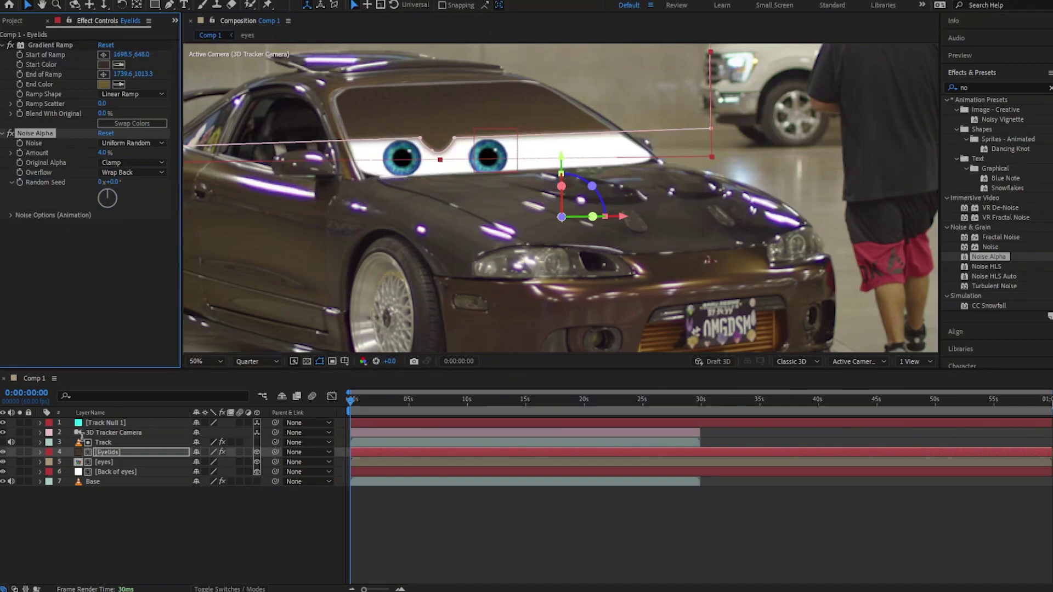
{"action": "left_click", "coordinate": [100, 462]}
{"action": "key", "text": "ctrl+v"}
{"action": "left_click", "coordinate": [94, 470]}
{"action": "key", "text": "ctrl+v"}
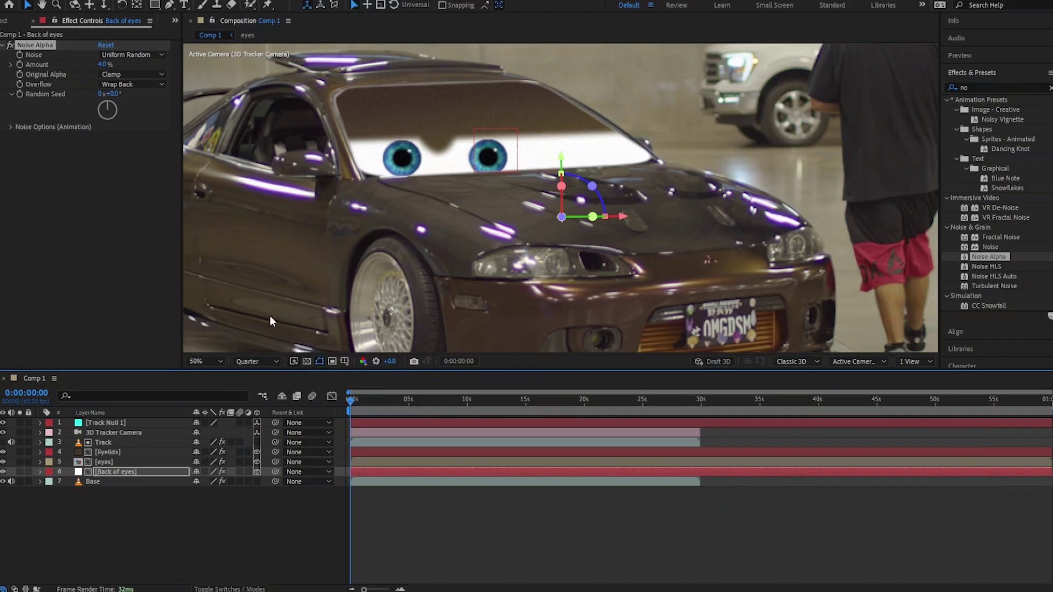
Step: Apply Gaussian Blur to the Eyelids layer with a blurriness of 1.2
{"action": "left_click", "coordinate": [91, 453]}
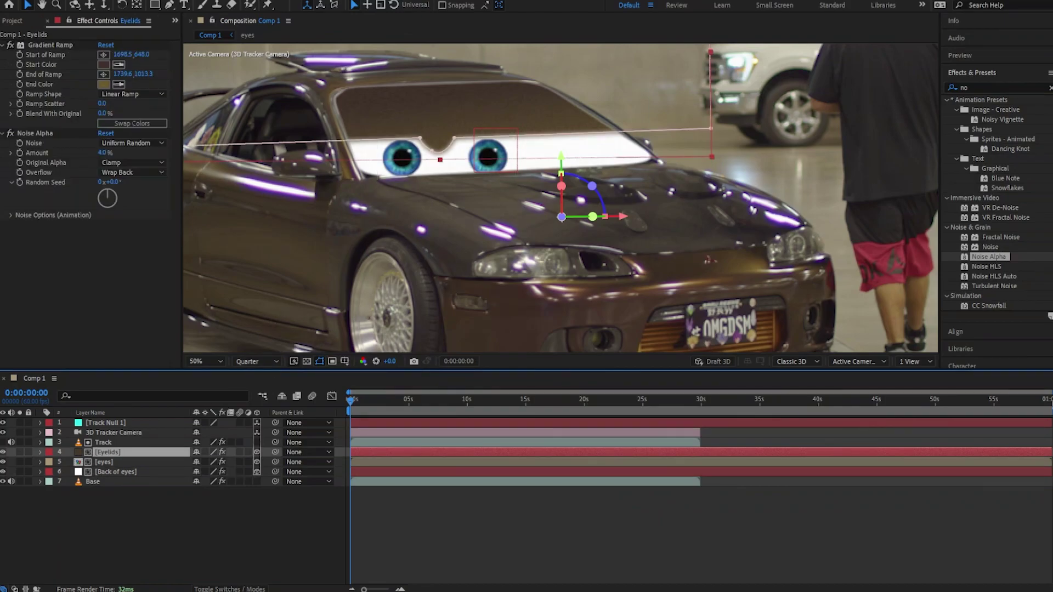
{"action": "left_click", "coordinate": [1050, 87]}
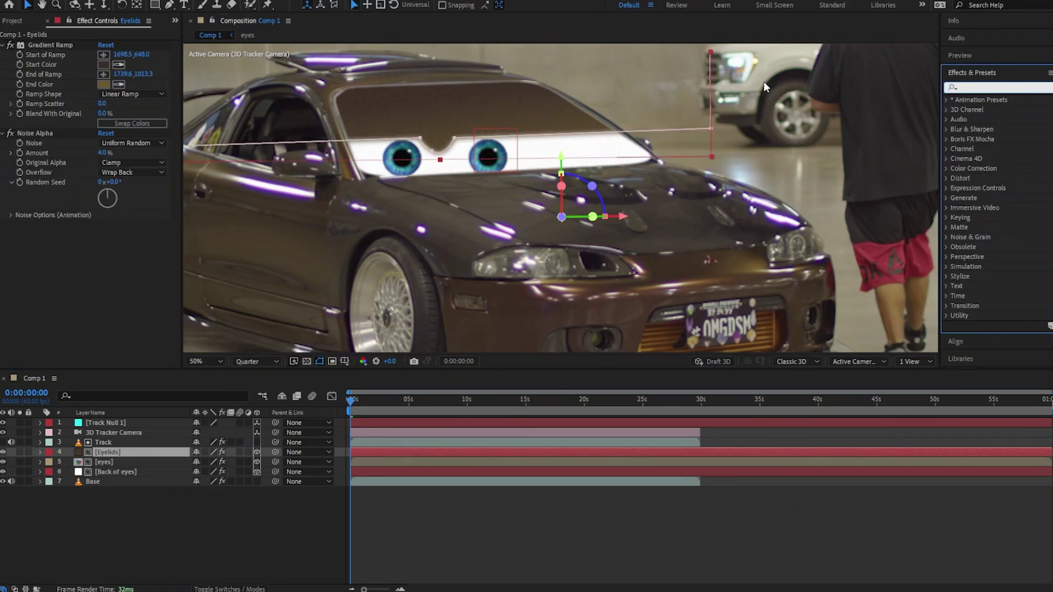
{"action": "type", "text": "blur"}
{"action": "left_click_drag", "start_coordinate": [1001, 364], "coordinate": [455, 156]}
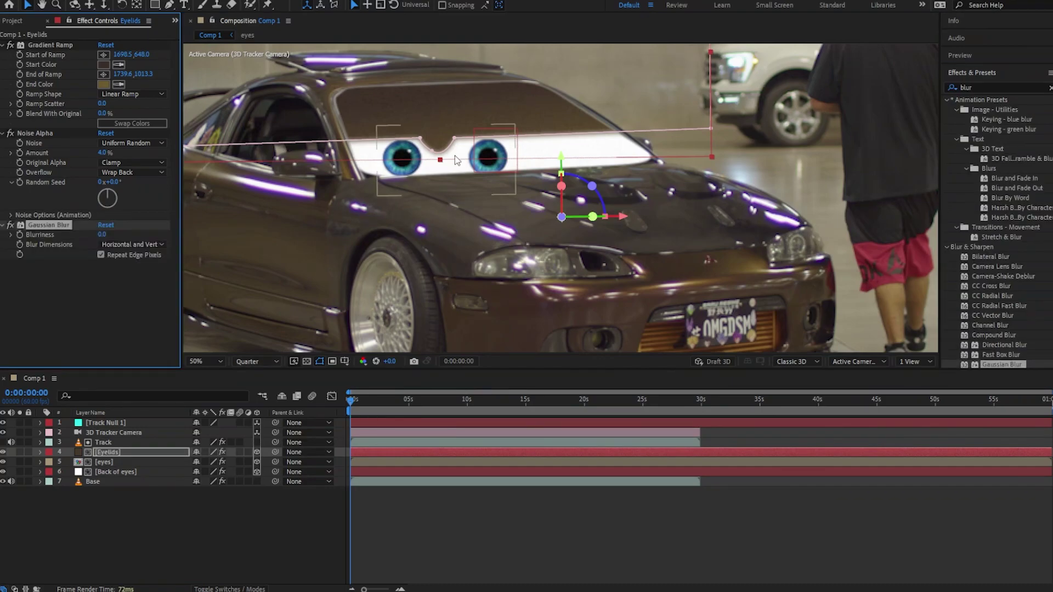
{"action": "left_click_drag", "start_coordinate": [100, 236], "coordinate": [107, 236]}
Step: Apply Gaussian Blur to the eyes layer with a blurriness of 5
{"action": "left_click", "coordinate": [104, 462]}
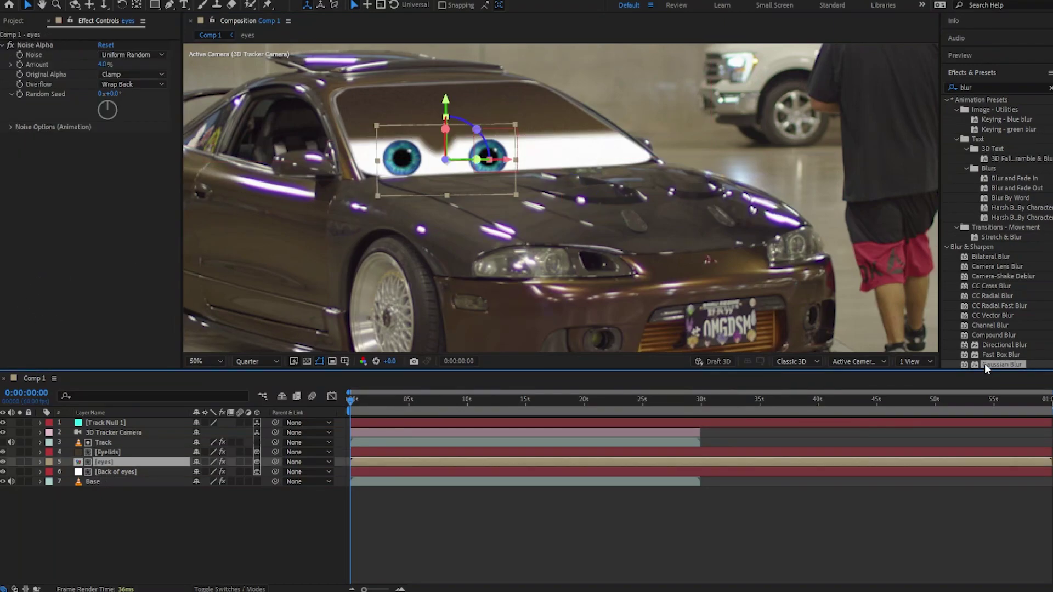
{"action": "left_click_drag", "start_coordinate": [984, 363], "coordinate": [107, 462]}
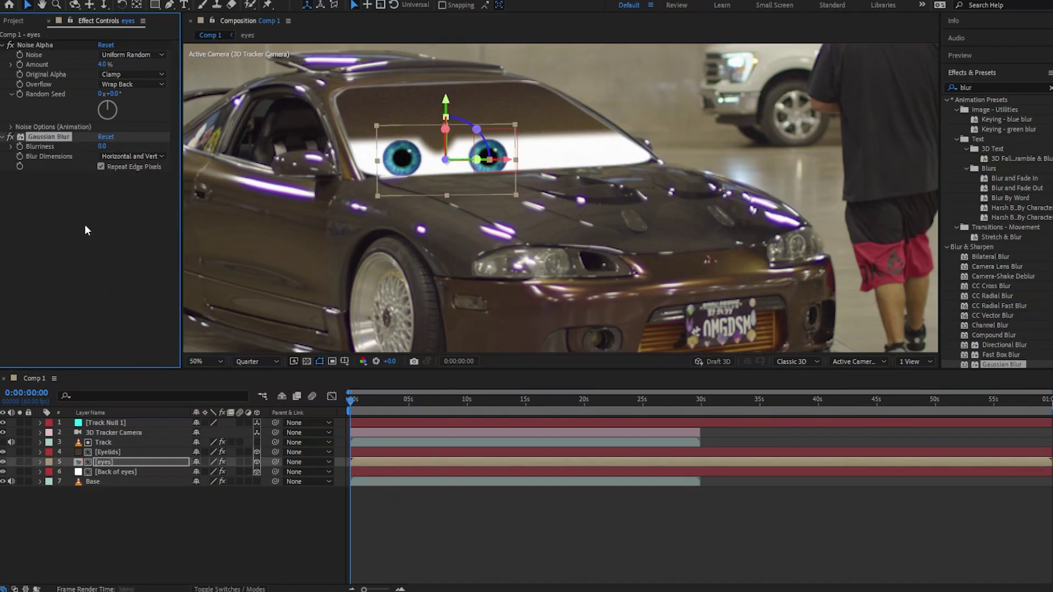
{"action": "left_click_drag", "start_coordinate": [100, 145], "coordinate": [115, 145]}
{"action": "left_click_drag", "start_coordinate": [102, 147], "coordinate": [113, 147]}
Step: Apply the Sharpen effect to the eyes layer and set its sharpen amount to 8
{"action": "key", "text": "ctrl+5"}
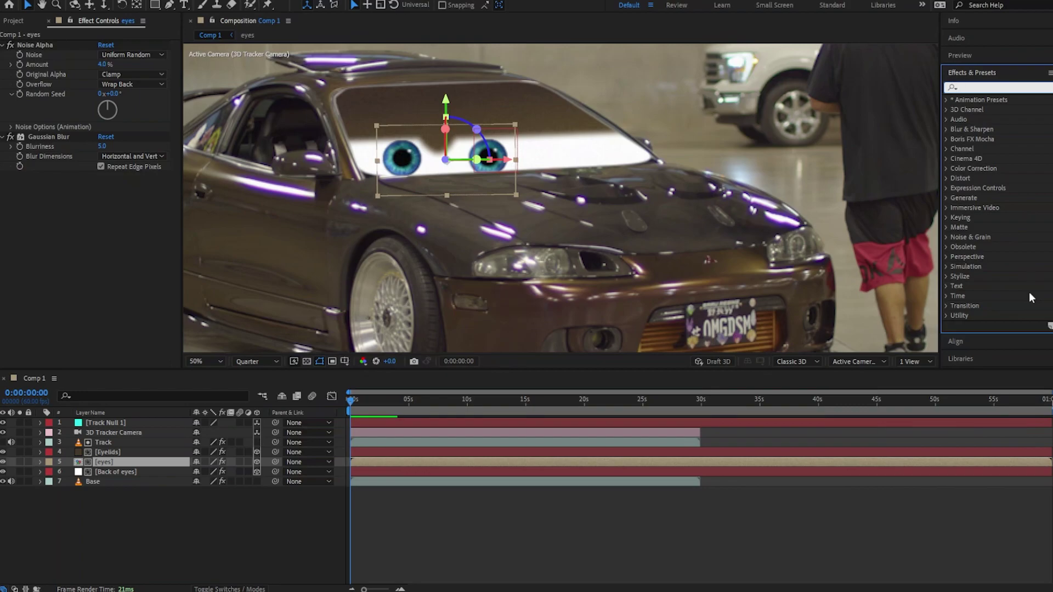
{"action": "type", "text": "sha"}
{"action": "left_click_drag", "start_coordinate": [1001, 248], "coordinate": [82, 468]}
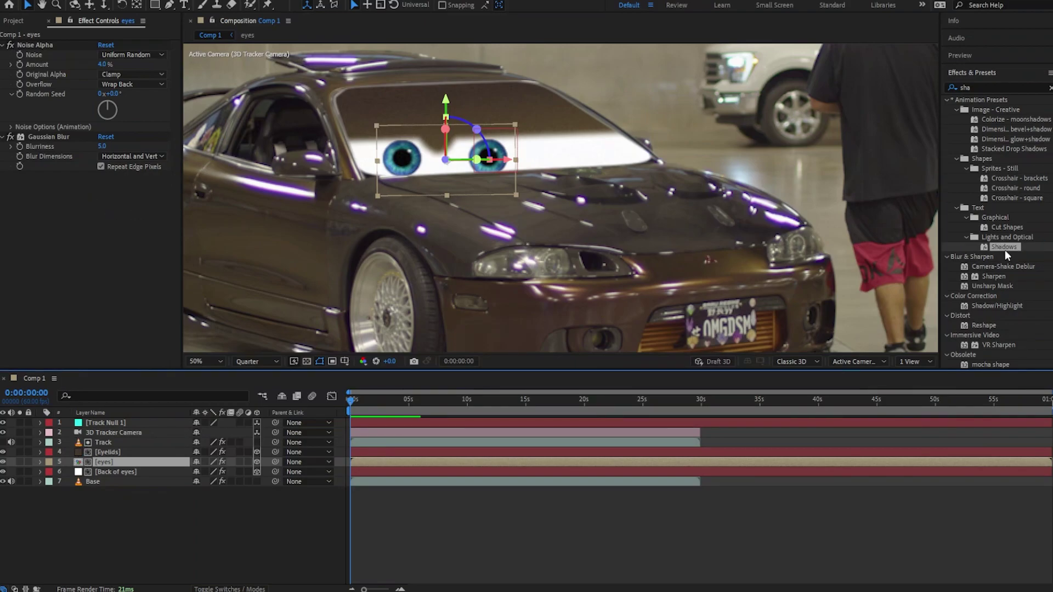
{"action": "left_click_drag", "start_coordinate": [981, 276], "coordinate": [77, 223]}
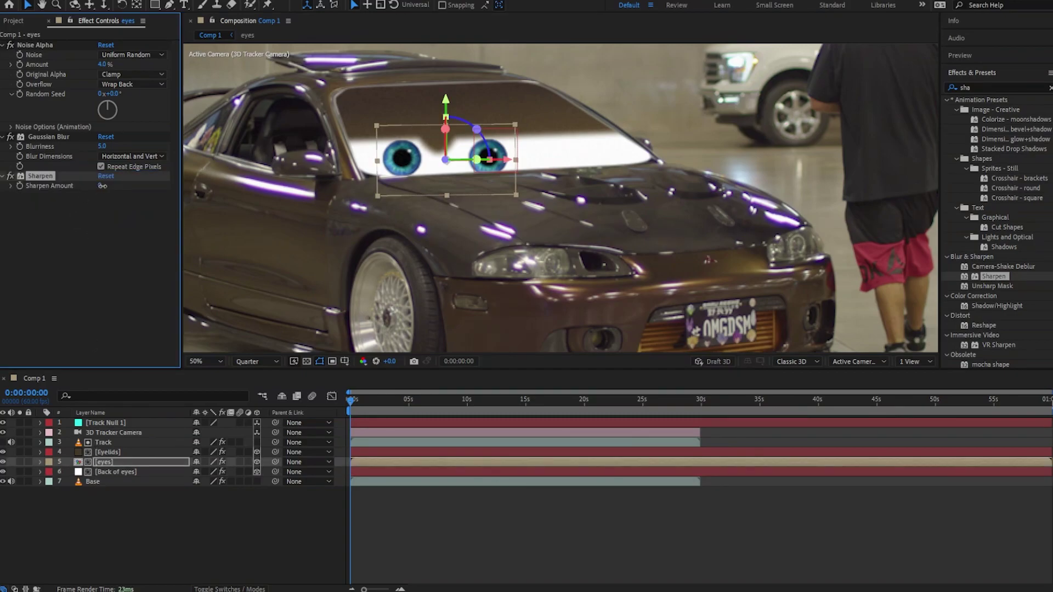
{"action": "left_click_drag", "start_coordinate": [102, 186], "coordinate": [530, 264]}
Step: Enable motion blur for the Eyelids, eyes and Back of eyes layers
{"action": "left_click_drag", "start_coordinate": [240, 452], "coordinate": [239, 471]}
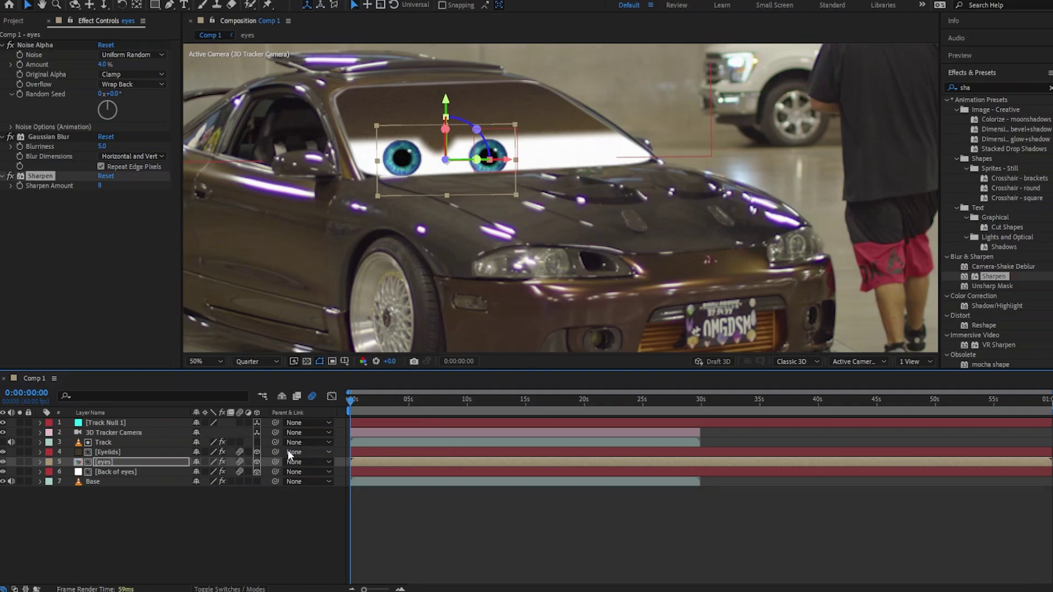
{"action": "left_click", "coordinate": [112, 279]}
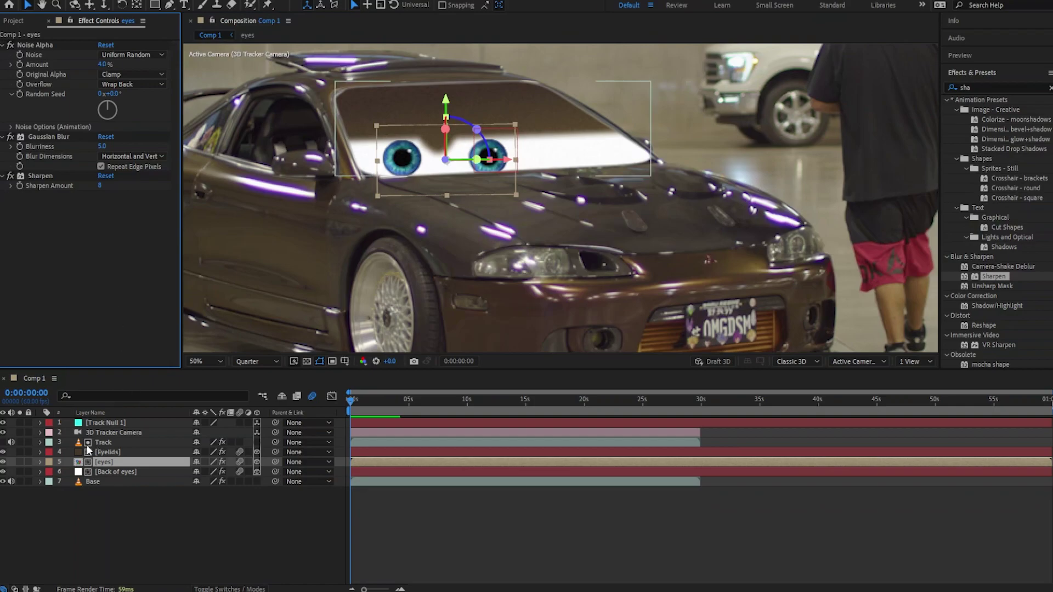
Step: Reposition the Eyelids layer to 2048.0, 1005.0, 0.0 and the eyes layer to 1709.2, 850.0, 0.0
{"action": "left_click", "coordinate": [40, 451]}
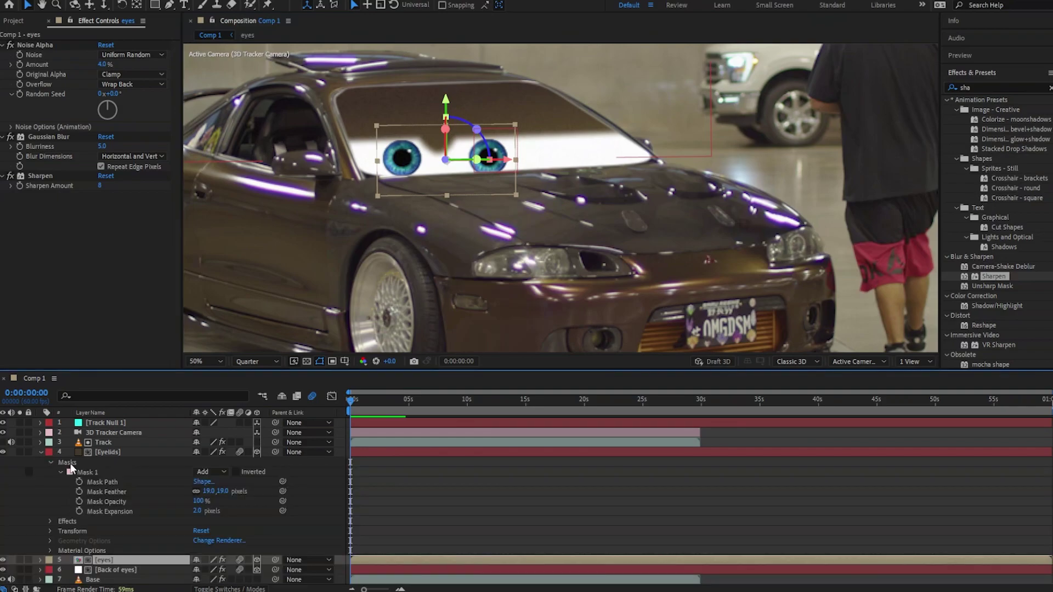
{"action": "left_click", "coordinate": [40, 451]}
{"action": "left_click", "coordinate": [99, 453]}
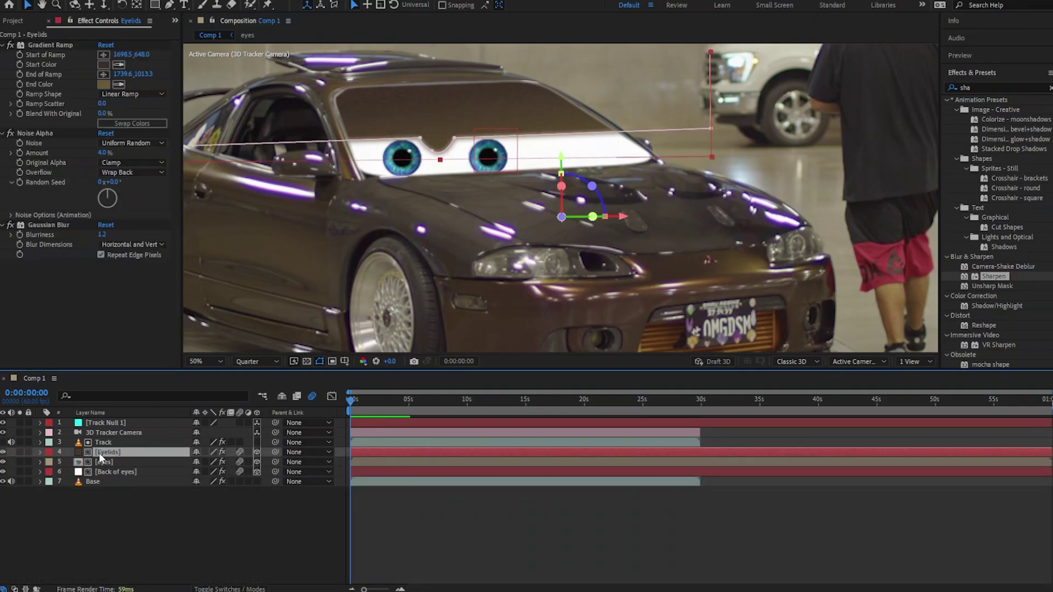
{"action": "key", "text": "p"}
{"action": "left_click", "coordinate": [106, 471]}
{"action": "key", "text": "p"}
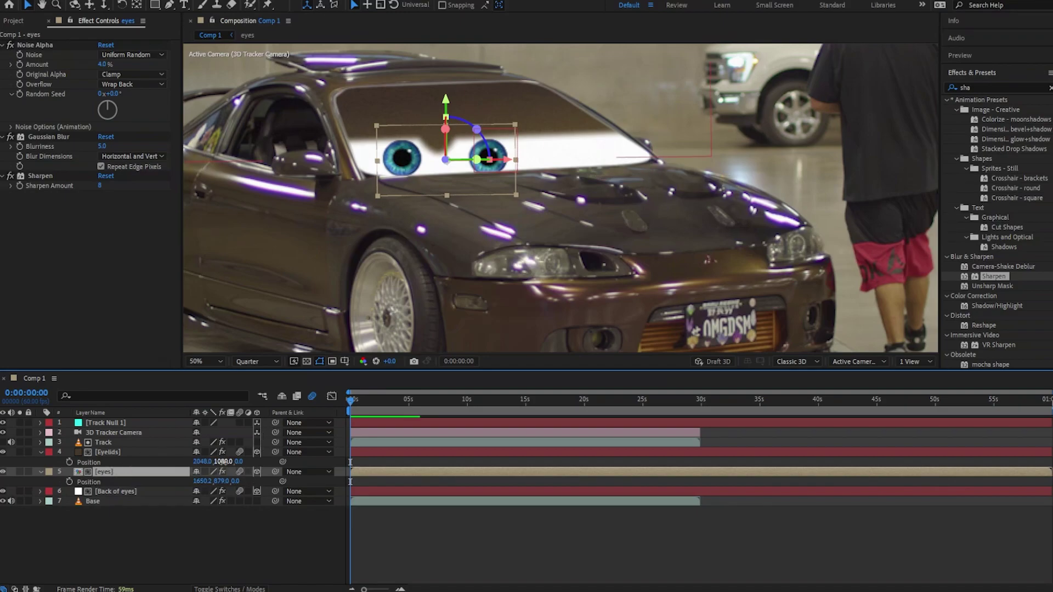
{"action": "left_click_drag", "start_coordinate": [223, 462], "coordinate": [189, 479]}
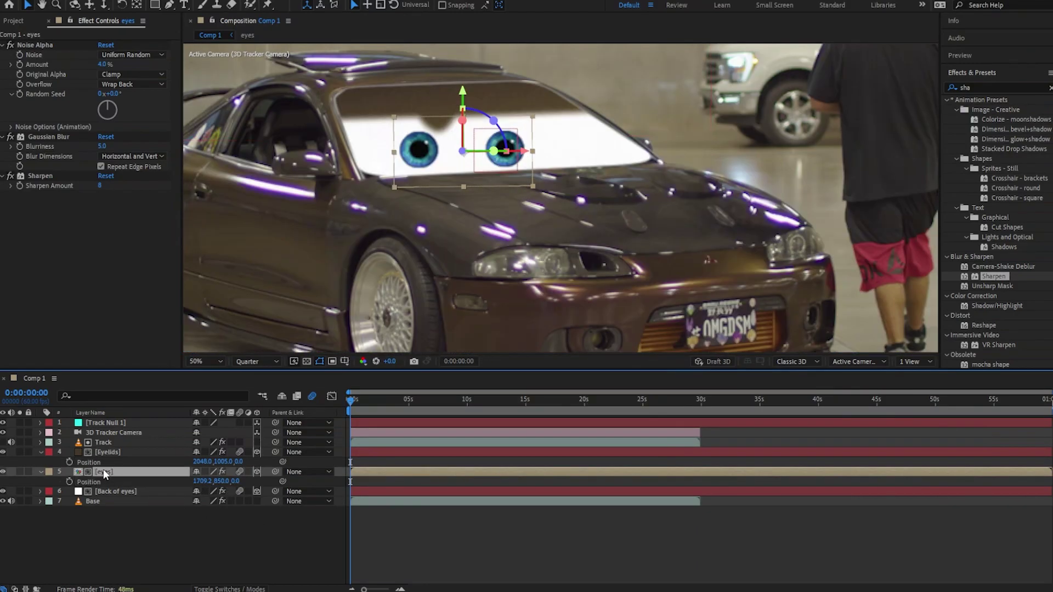
Step: Scale the eyes layer to 118%
{"action": "key", "text": "s"}
{"action": "left_click_drag", "start_coordinate": [213, 480], "coordinate": [225, 481]}
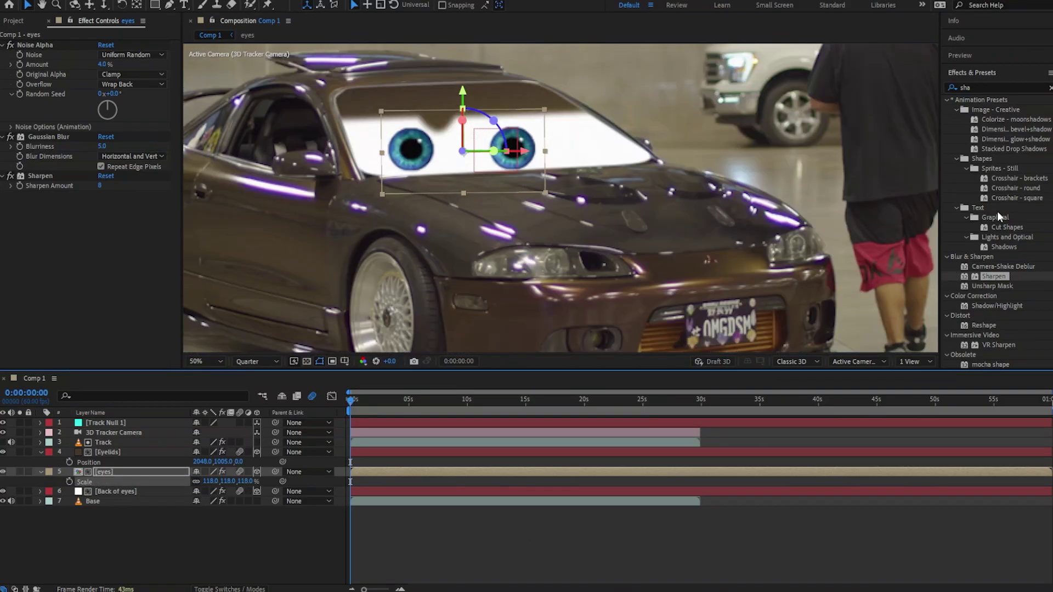
Step: Apply Hue/Saturation to the eyes layer and set its Master Hue to 218° to turn the irises green
{"action": "left_click", "coordinate": [1007, 87]}
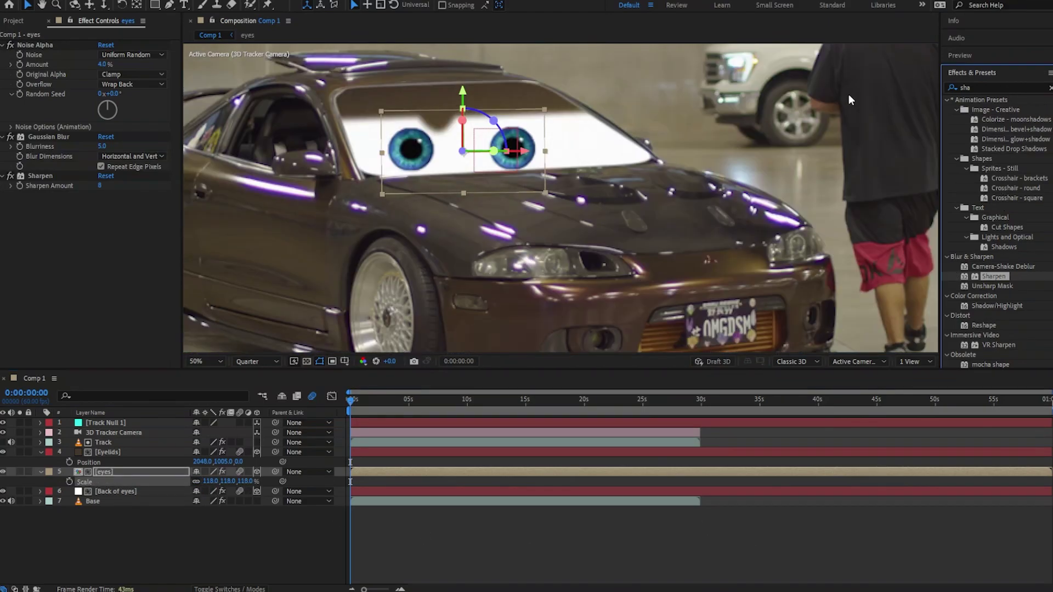
{"action": "left_click", "coordinate": [982, 87]}
{"action": "key", "text": "BackSpace"}
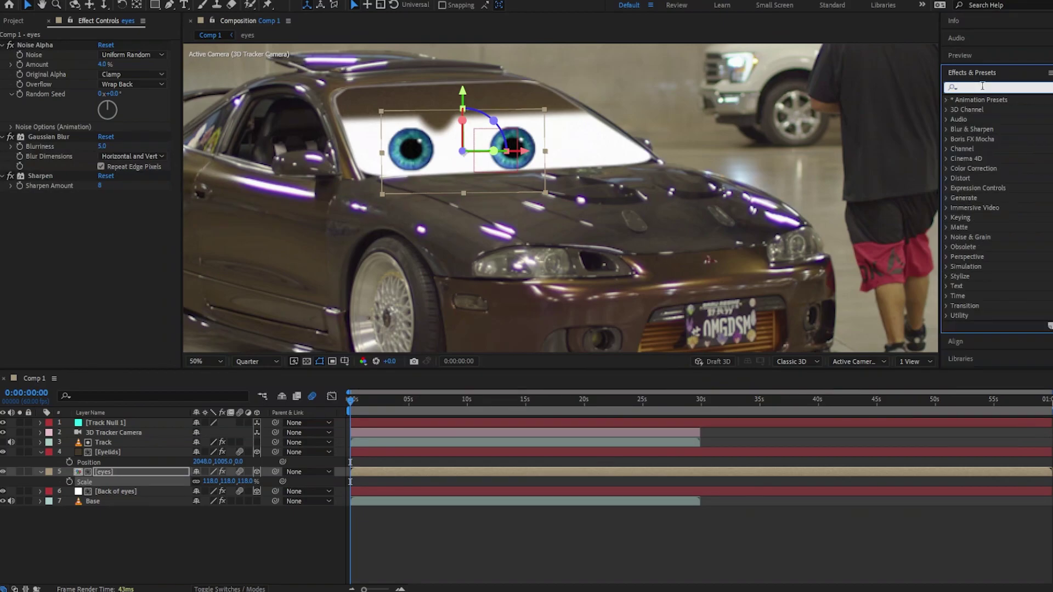
{"action": "type", "text": "hu"}
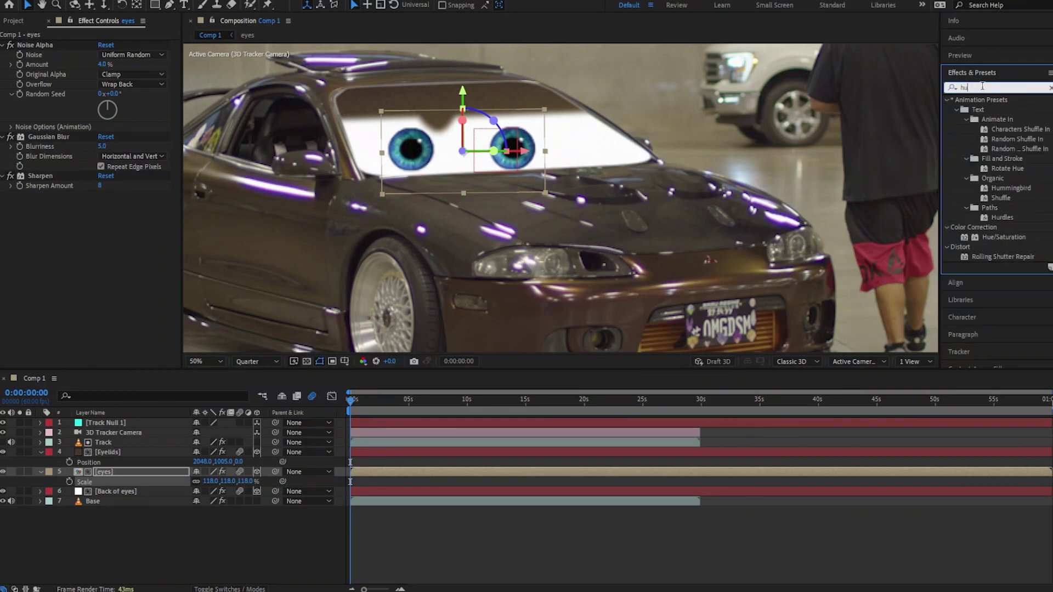
{"action": "left_click_drag", "start_coordinate": [1018, 239], "coordinate": [109, 473]}
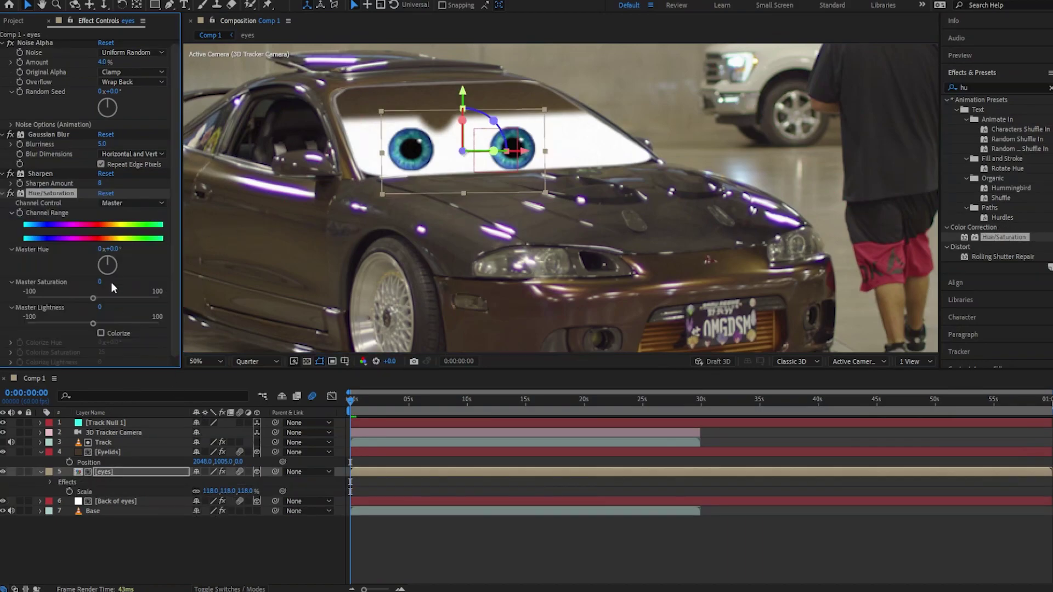
{"action": "mouse_move", "coordinate": [109, 265]}
{"action": "left_mouse_down"}
{"action": "mouse_move", "coordinate": [127, 270]}
{"action": "mouse_move", "coordinate": [123, 287]}
{"action": "mouse_move", "coordinate": [100, 303]}
{"action": "mouse_move", "coordinate": [100, 278]}
{"action": "left_mouse_up"}
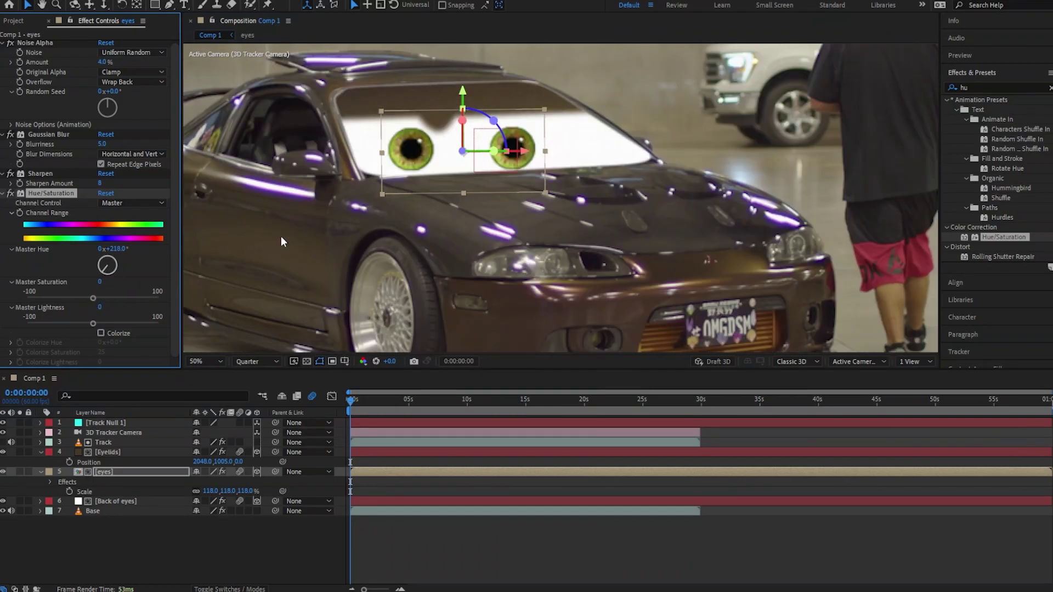
Step: Rotate the eyes layer to 1° on X and -2° on Z, and collapse the eyes and Eyelids layers
{"action": "key", "text": "comma"}
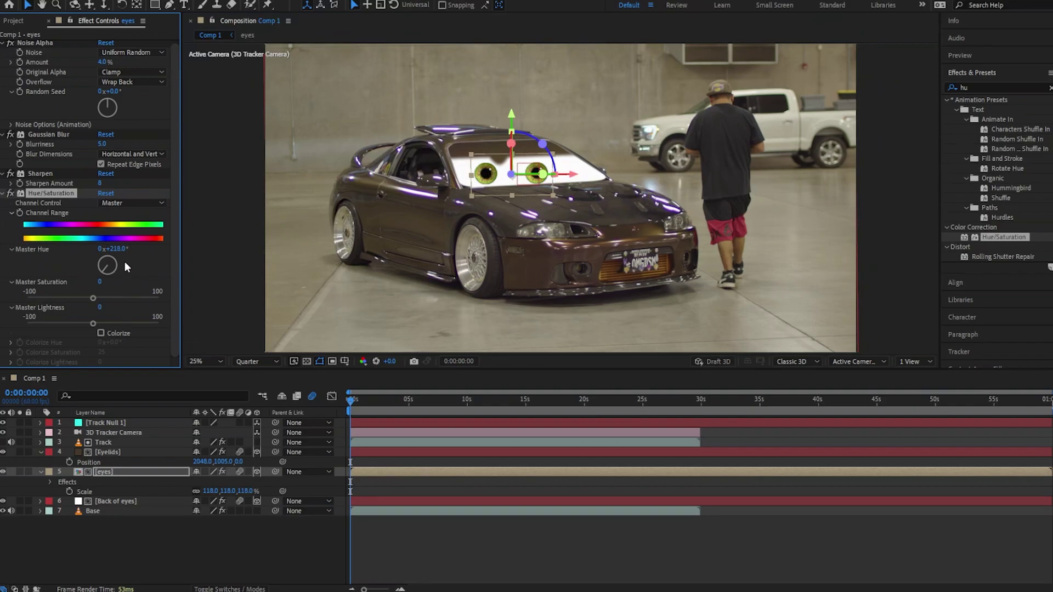
{"action": "left_click", "coordinate": [105, 471]}
{"action": "key", "text": "r"}
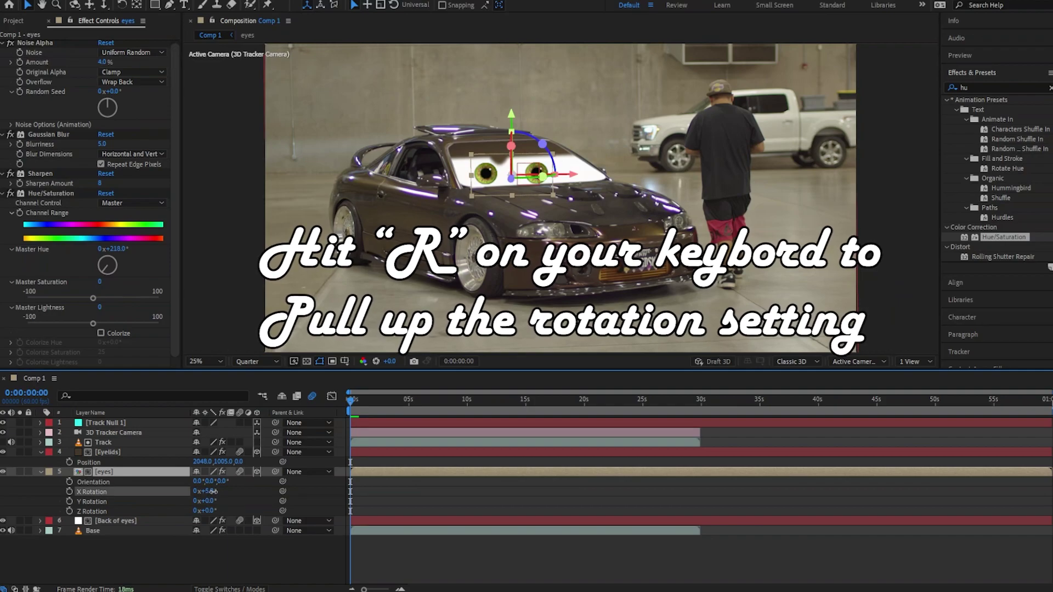
{"action": "left_click_drag", "start_coordinate": [207, 491], "coordinate": [211, 510]}
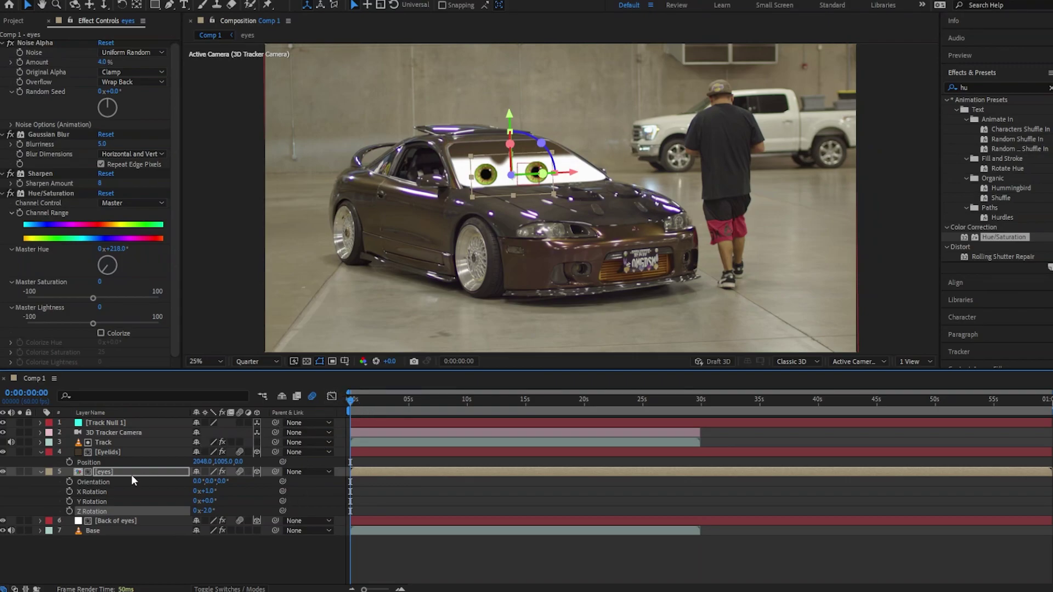
{"action": "left_click", "coordinate": [40, 471]}
{"action": "left_click", "coordinate": [40, 452]}
Step: Find the Drop Shadow effect and apply it to the Eyelids layer
{"action": "left_click", "coordinate": [102, 450]}
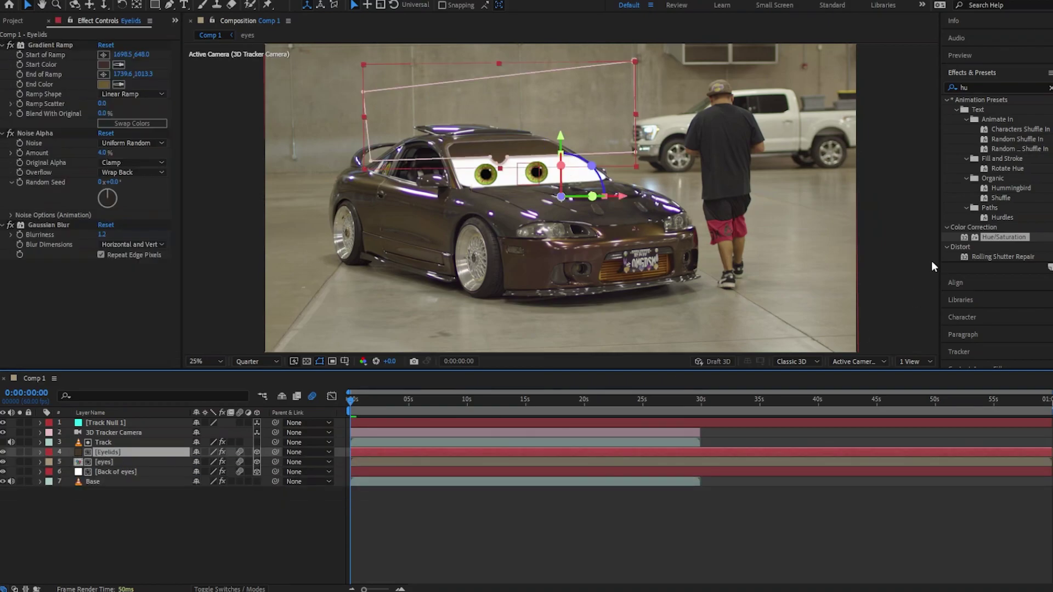
{"action": "left_click", "coordinate": [1047, 86]}
{"action": "type", "text": "d"}
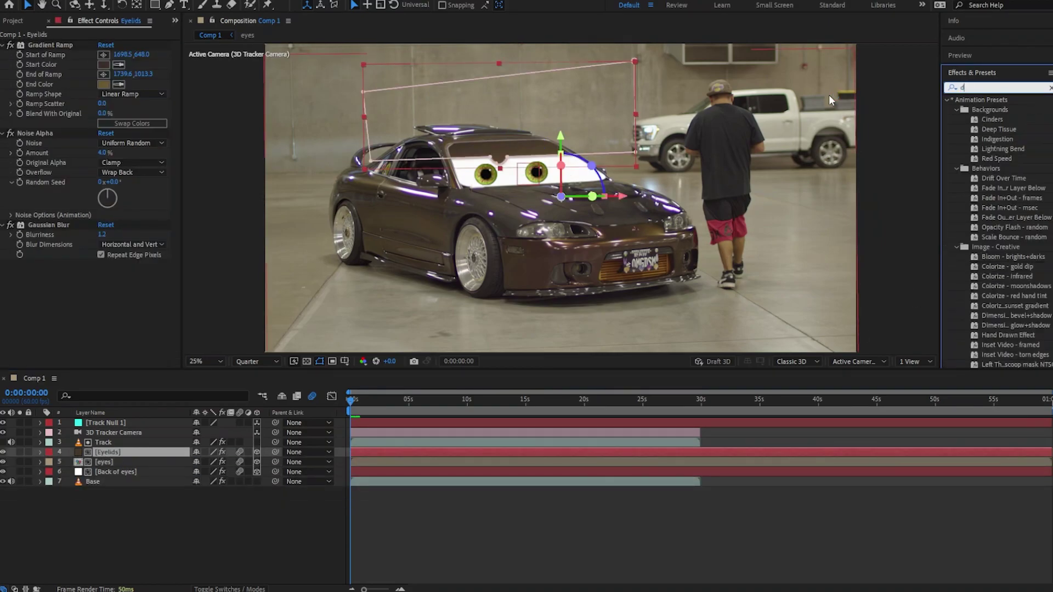
{"action": "type", "text": "rop"}
{"action": "left_click_drag", "start_coordinate": [1001, 247], "coordinate": [113, 443]}
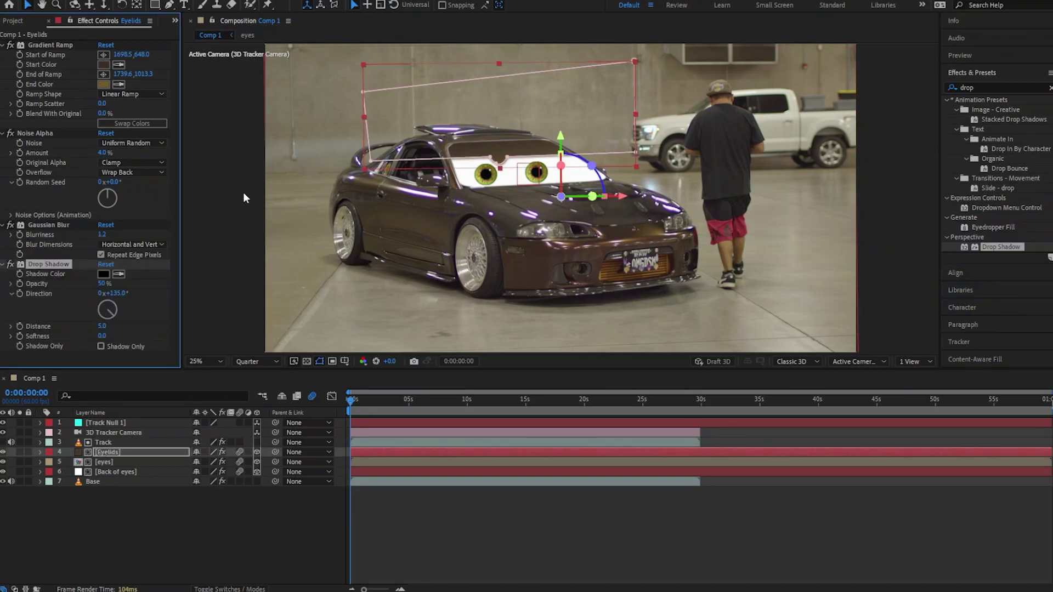
Step: Set the Eyelids layer's Drop Shadow to 80% opacity, distance 26 and softness 103, and preview it over the first seconds of footage
{"action": "left_click", "coordinate": [102, 284]}
{"action": "type", "text": "100"}
{"action": "key", "text": "Return"}
{"action": "left_click_drag", "start_coordinate": [102, 325], "coordinate": [156, 329]}
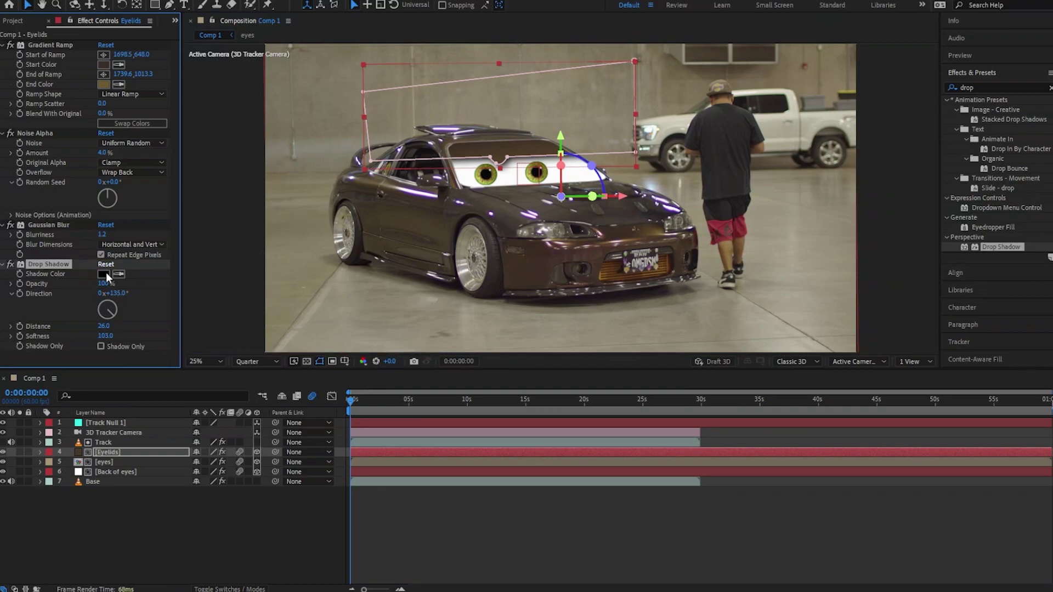
{"action": "left_click_drag", "start_coordinate": [104, 283], "coordinate": [85, 294]}
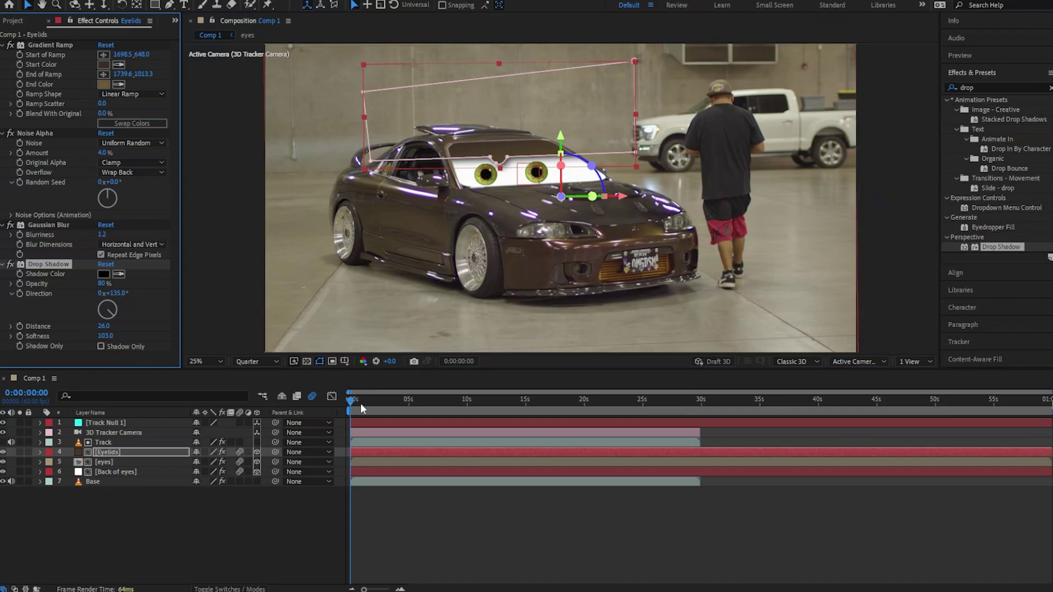
{"action": "key", "text": "space"}
{"action": "left_click", "coordinate": [470, 415]}
{"action": "key", "text": "space"}
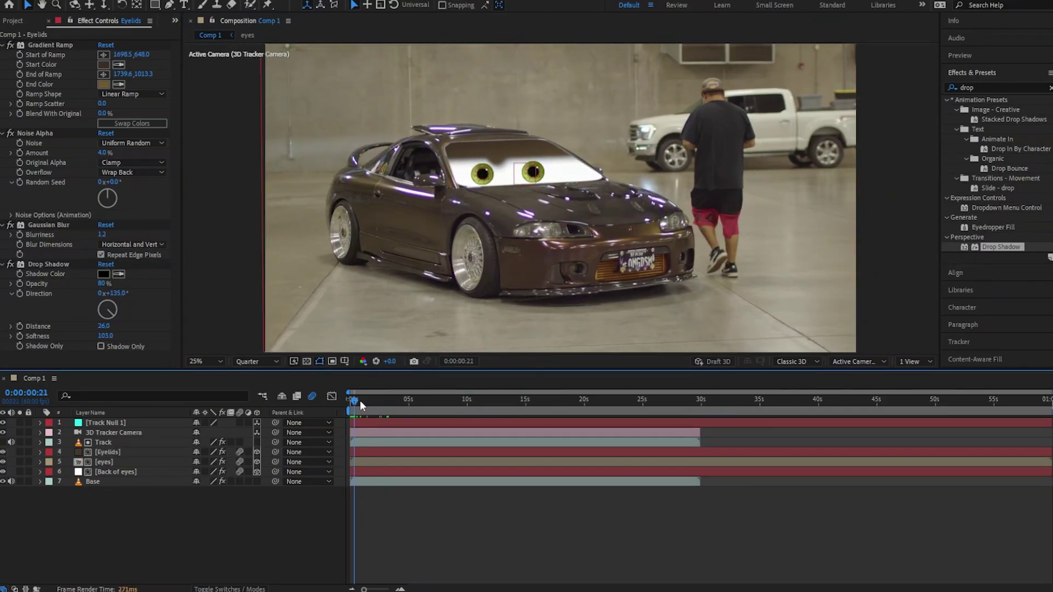
{"action": "left_click_drag", "start_coordinate": [360, 400], "coordinate": [426, 434]}
{"action": "key", "text": "Home"}
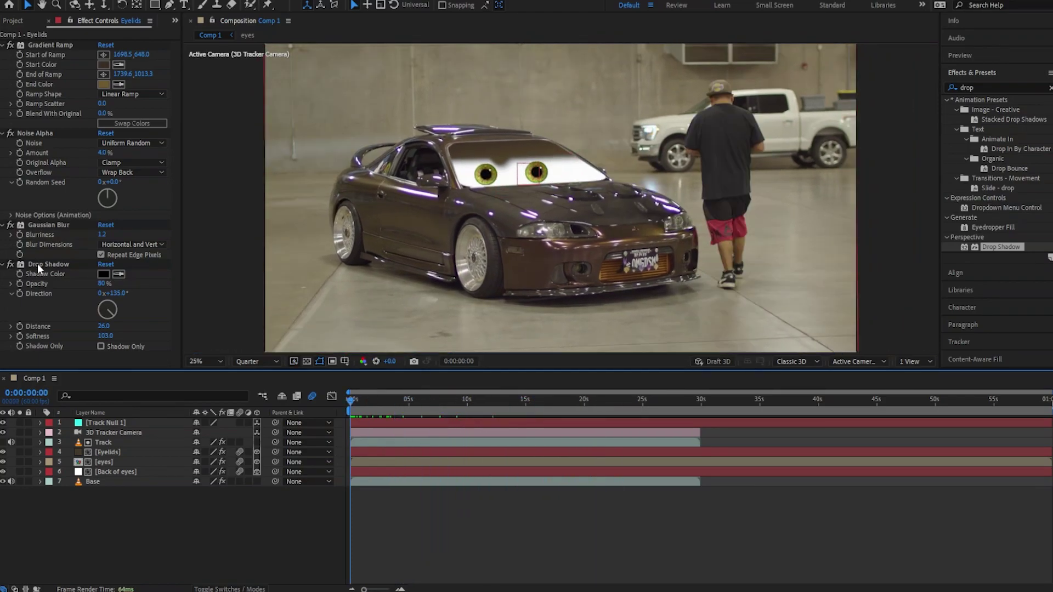
Step: Copy the Drop Shadow from the Eyelids layer to the eyes layer, with opacity 23% and distance 7
{"action": "left_click", "coordinate": [48, 263]}
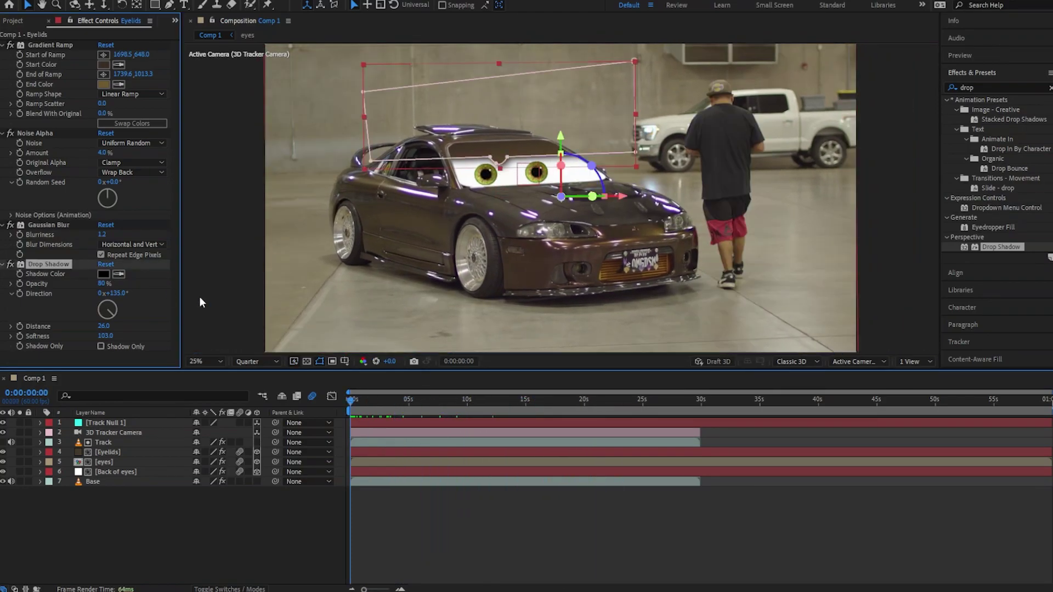
{"action": "left_click", "coordinate": [96, 459]}
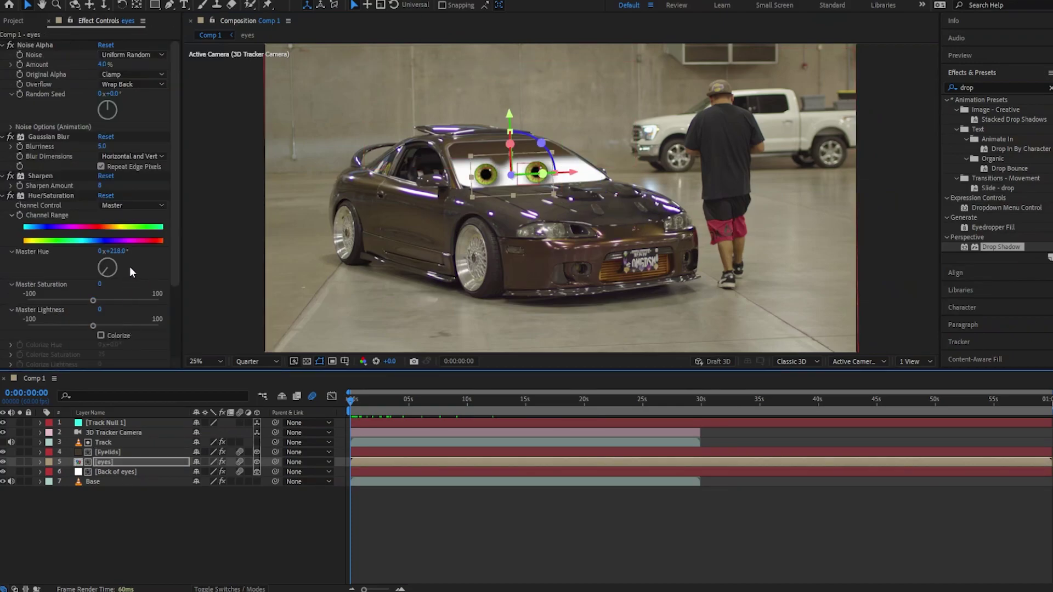
{"action": "key", "text": "ctrl+v"}
{"action": "left_click_drag", "start_coordinate": [83, 304], "coordinate": [385, 308]}
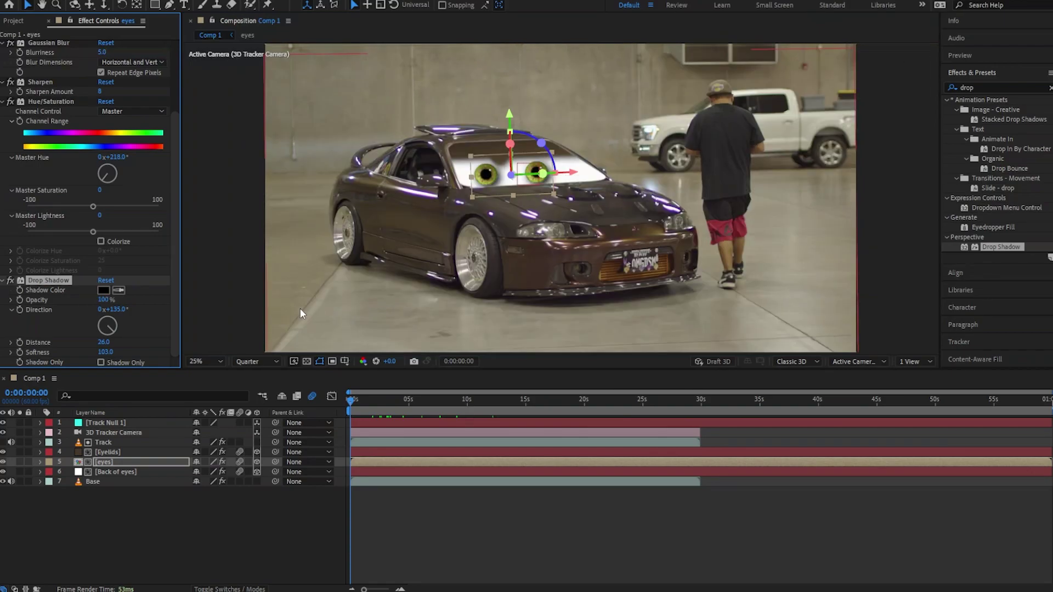
{"action": "left_click_drag", "start_coordinate": [103, 300], "coordinate": [91, 301]}
{"action": "left_click_drag", "start_coordinate": [103, 342], "coordinate": [87, 347]}
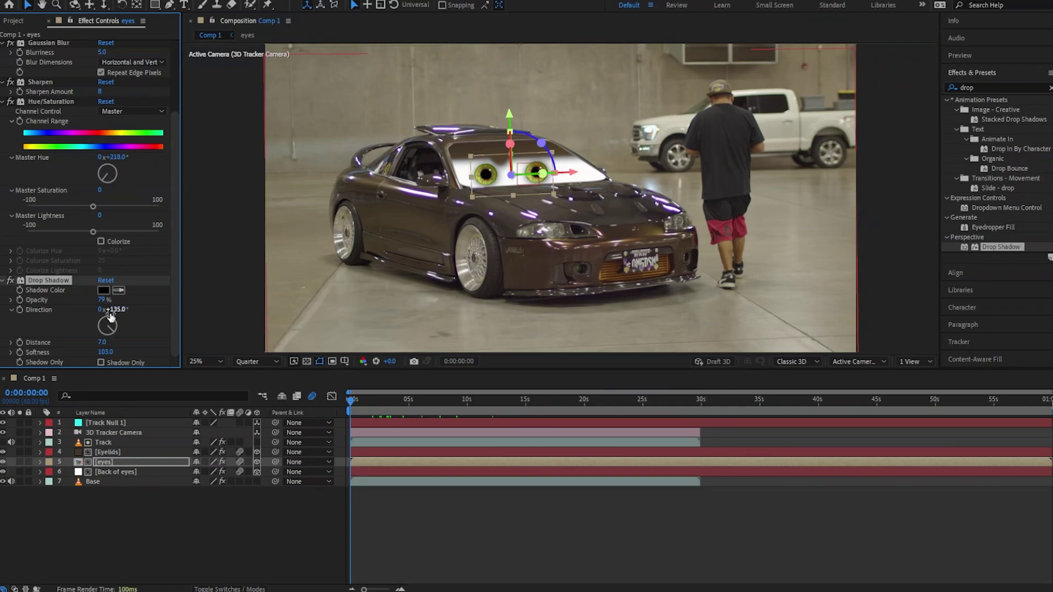
{"action": "left_click_drag", "start_coordinate": [102, 300], "coordinate": [64, 301]}
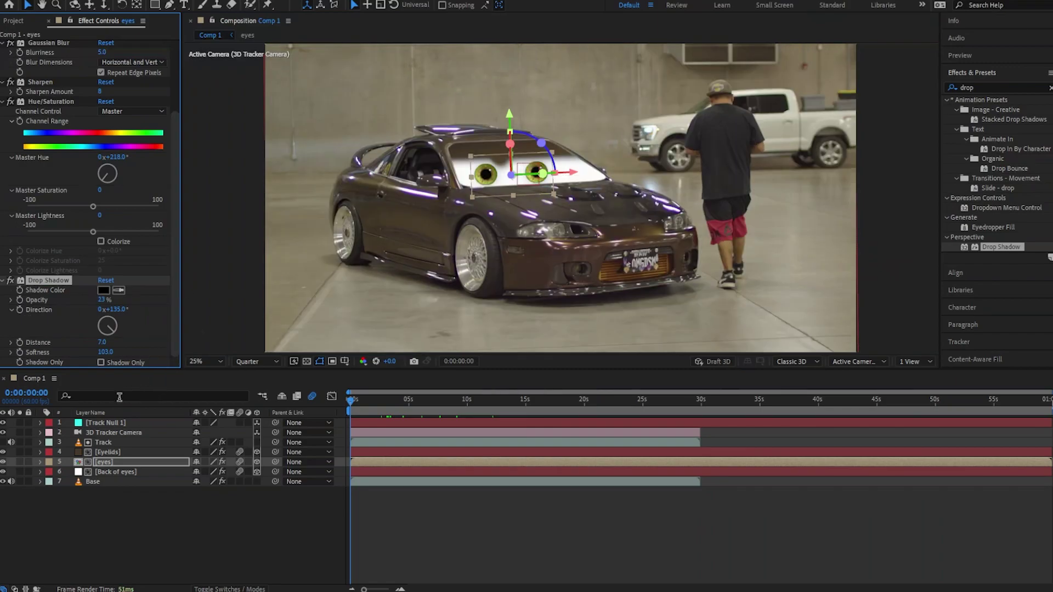
Step: Apply Gradient Ramp to the Back of eyes layer with a white start colour and a light grey end colour
{"action": "left_click", "coordinate": [104, 472]}
{"action": "left_click", "coordinate": [981, 88]}
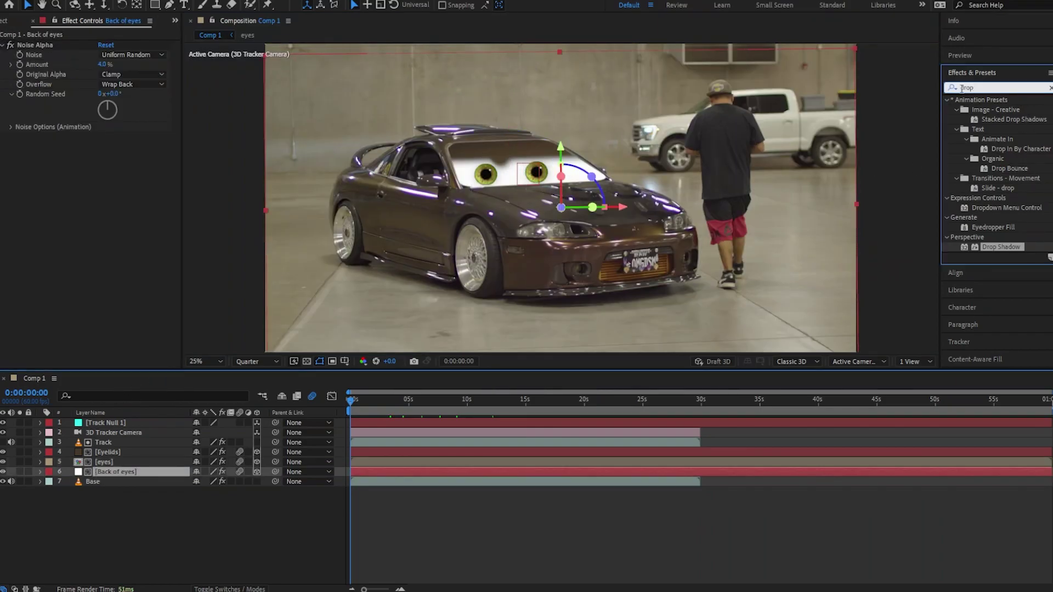
{"action": "type", "text": "gra"}
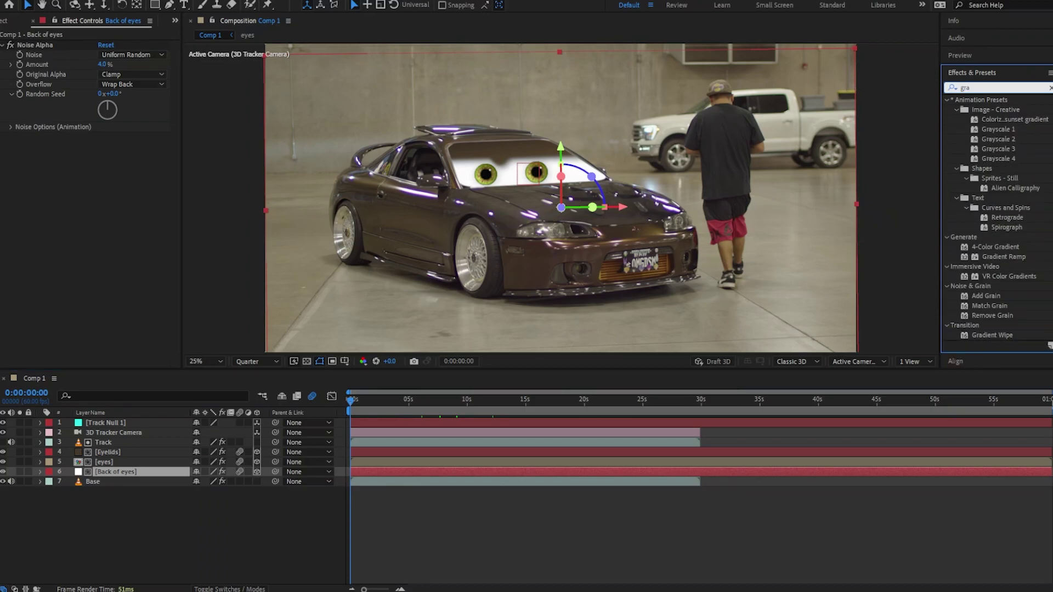
{"action": "left_click_drag", "start_coordinate": [1003, 256], "coordinate": [158, 179]}
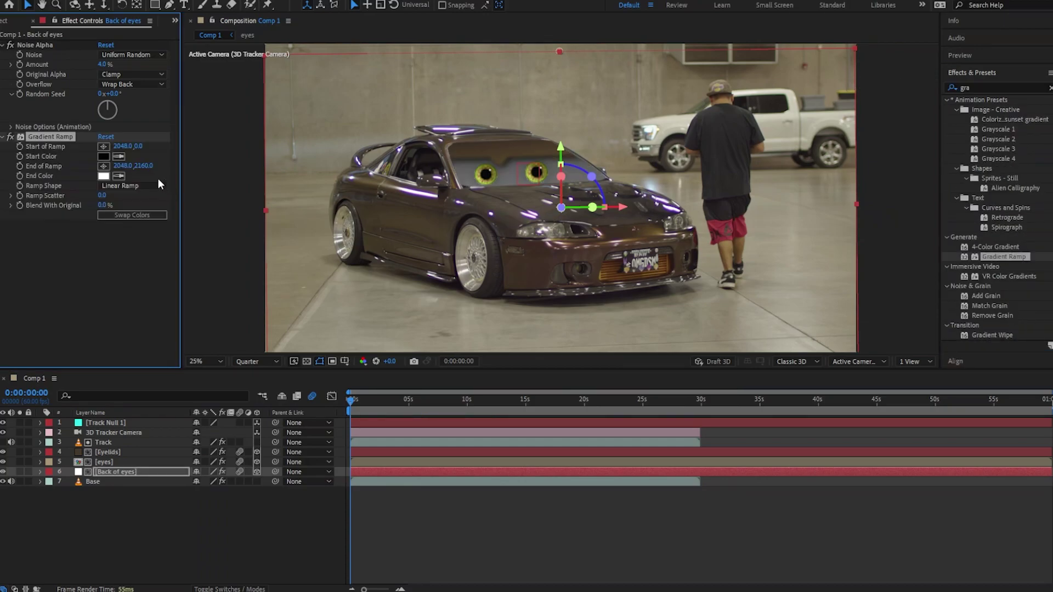
{"action": "left_click", "coordinate": [118, 156]}
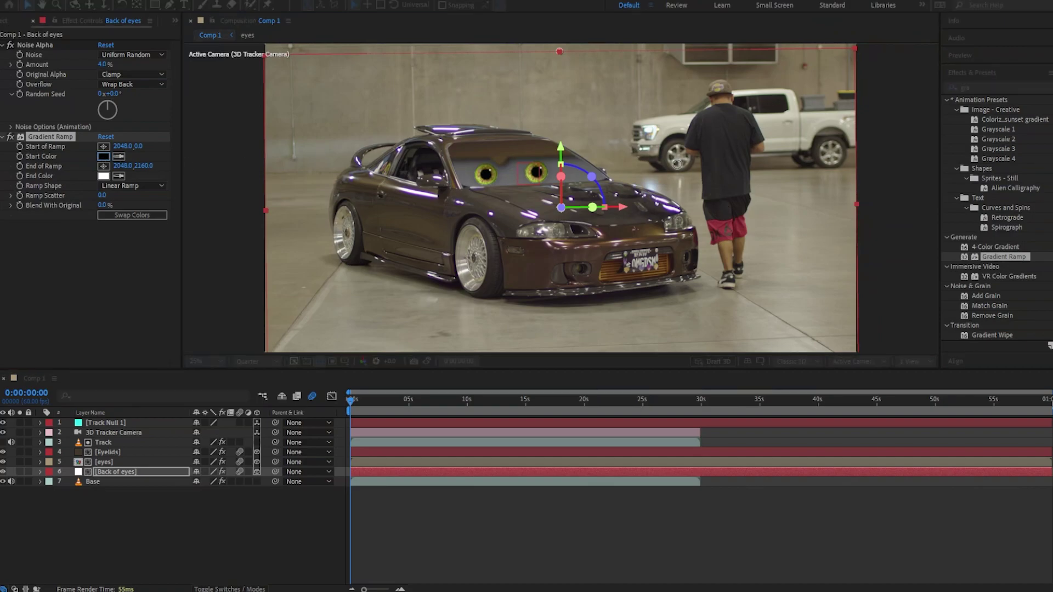
{"action": "left_click", "coordinate": [693, 104]}
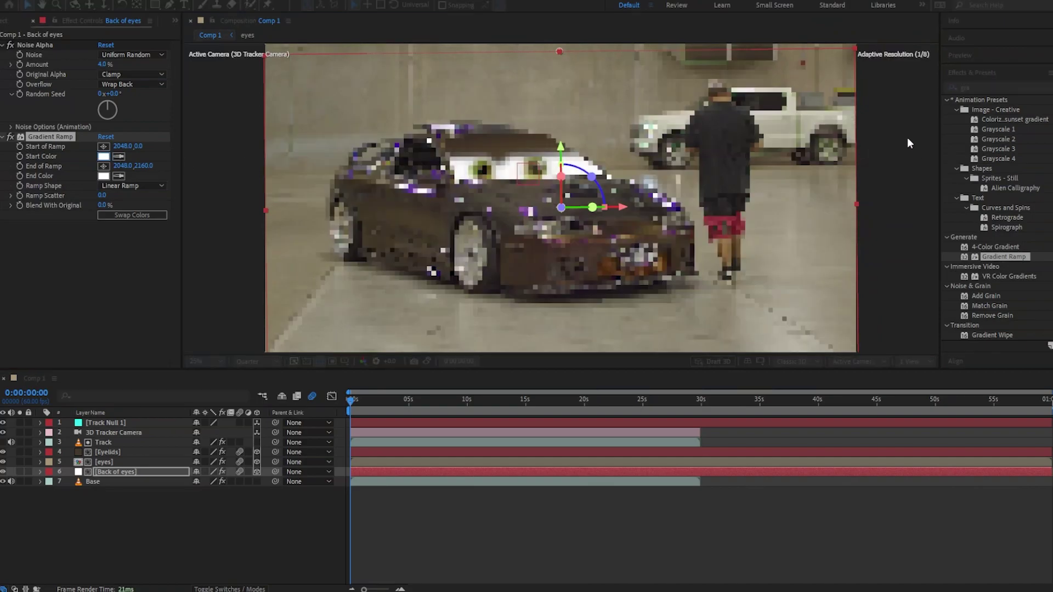
{"action": "left_click", "coordinate": [118, 175]}
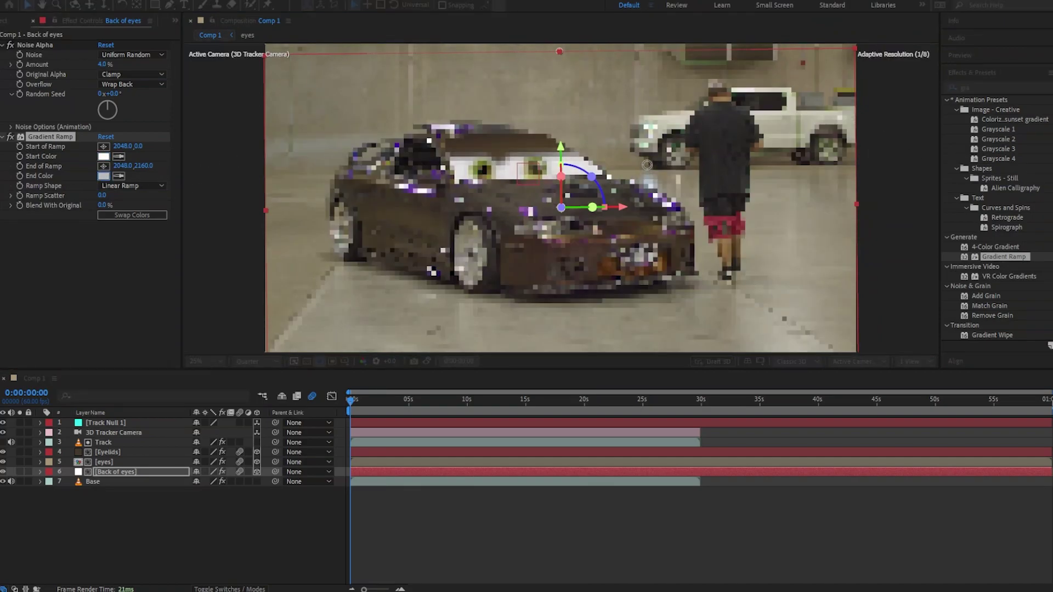
{"action": "left_click", "coordinate": [895, 126]}
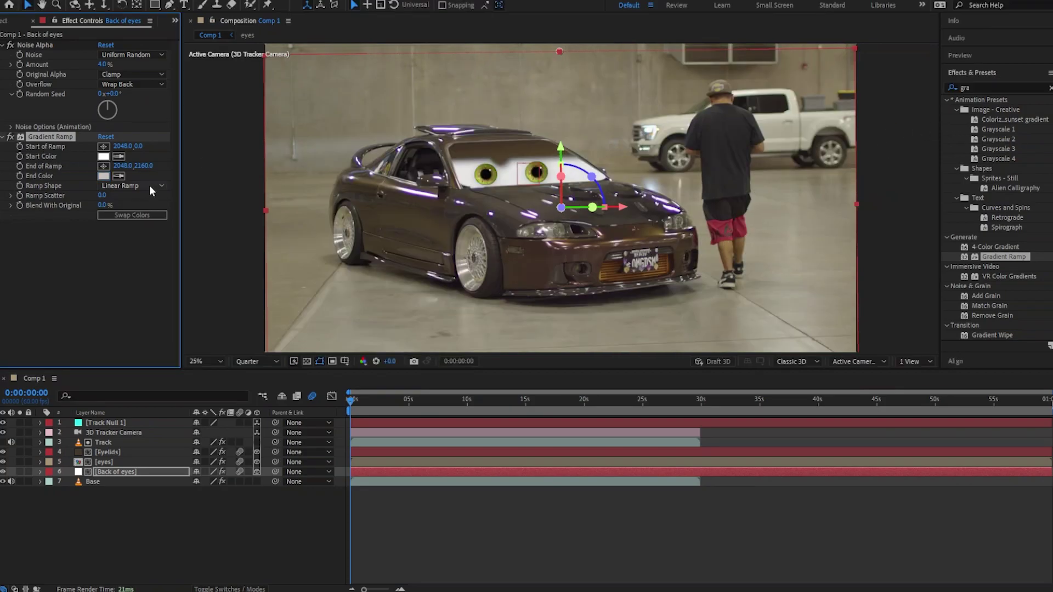
Step: Make the gradient a Radial Ramp starting between the eyes at about 1711.7, 822.9 and ending at the windshield's far edge, about 2264, 804.9
{"action": "left_click", "coordinate": [149, 185]}
{"action": "left_click", "coordinate": [152, 195]}
{"action": "left_click", "coordinate": [103, 146]}
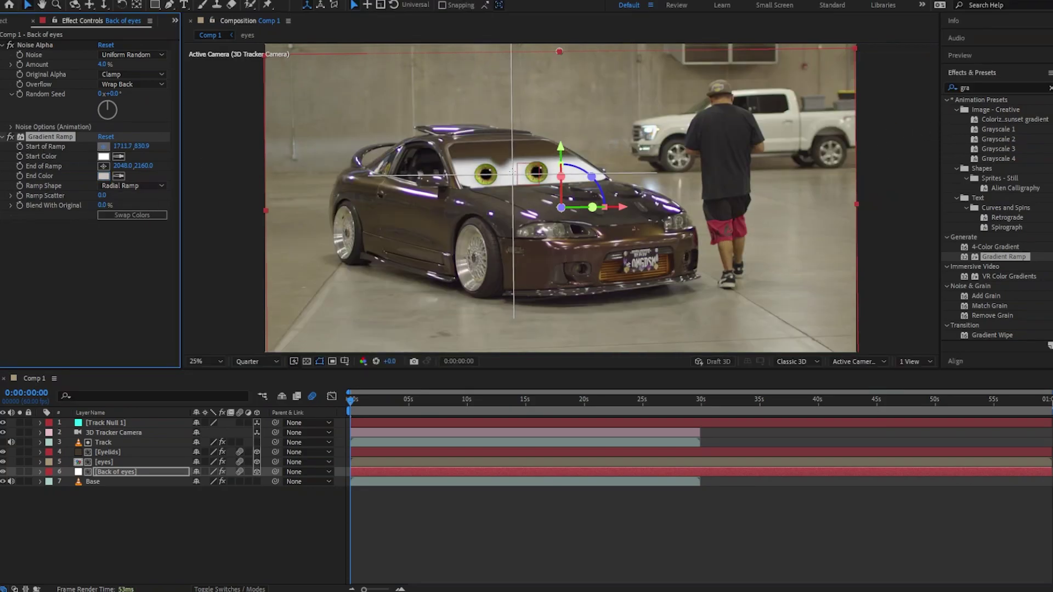
{"action": "left_click", "coordinate": [512, 170]}
{"action": "left_click", "coordinate": [104, 166]}
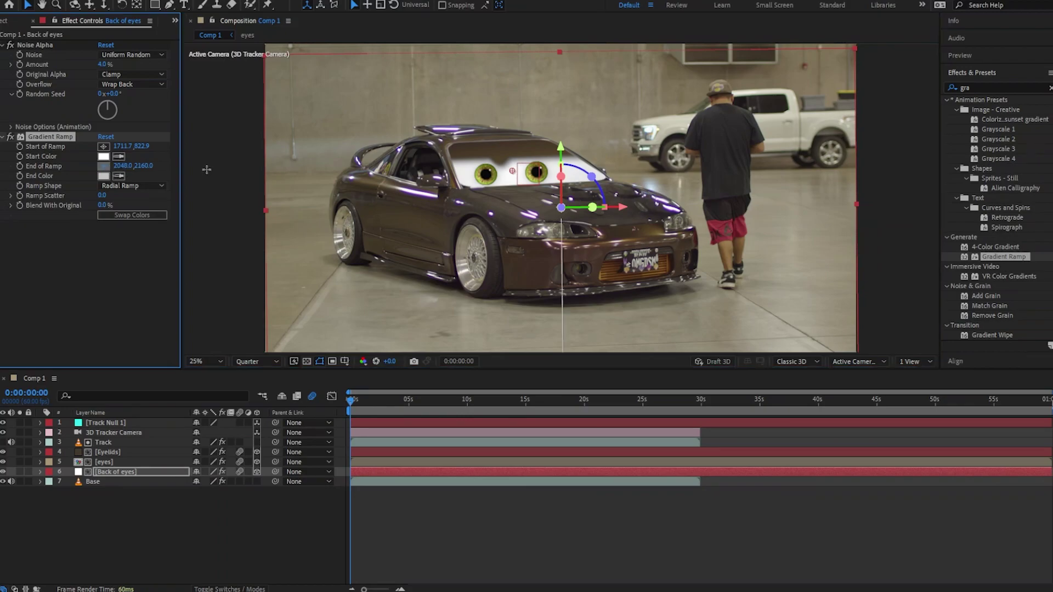
{"action": "left_click", "coordinate": [592, 167]}
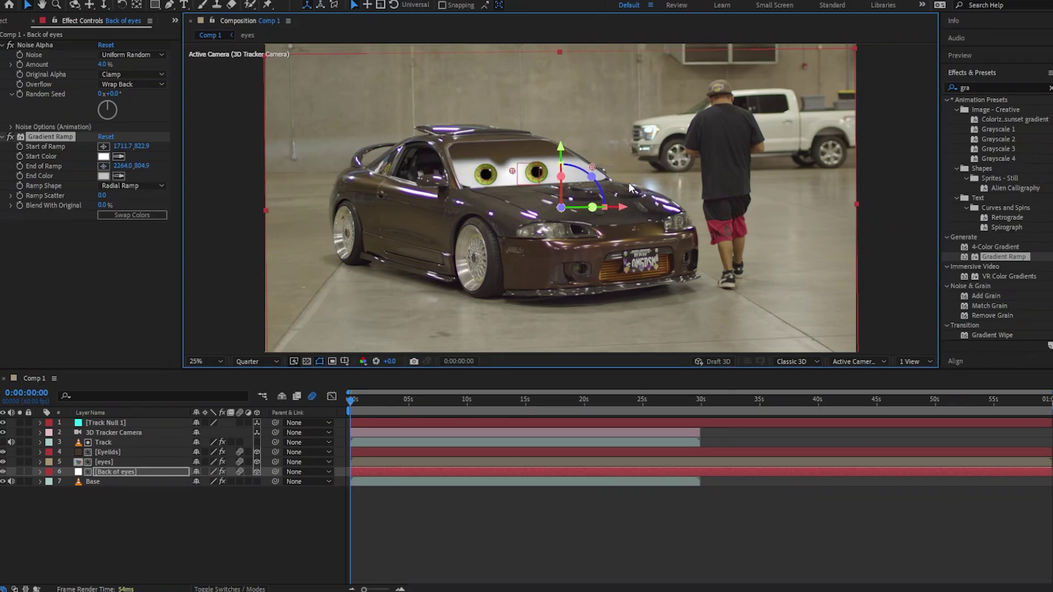
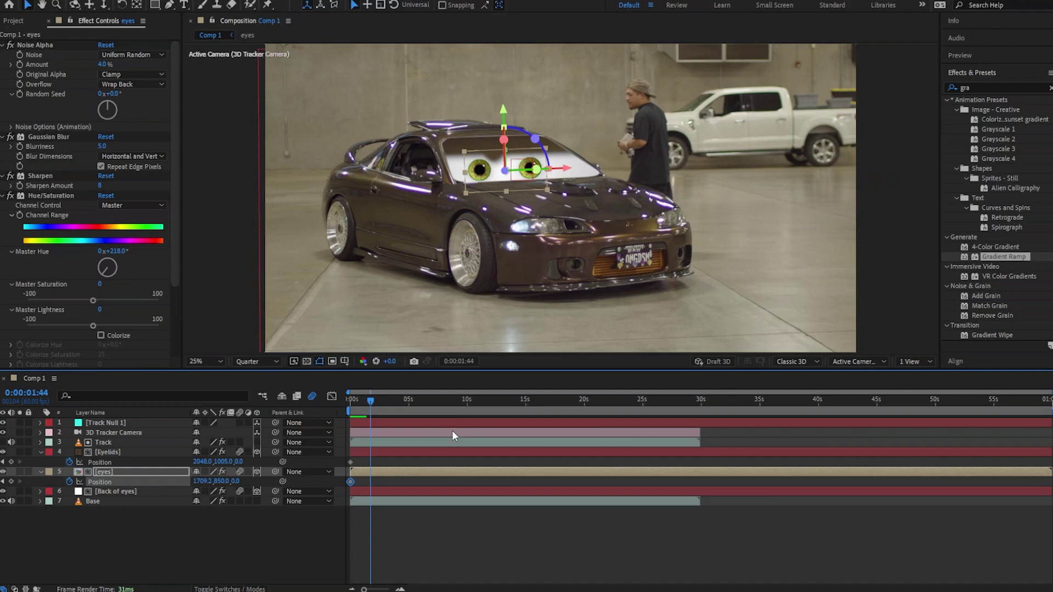
Step: Add Position keyframes to the eyes and Eyelids layers at 0:00:01:44, keeping their current positions
{"action": "left_click", "coordinate": [11, 482]}
{"action": "left_click", "coordinate": [11, 462]}
{"action": "left_click_drag", "start_coordinate": [371, 590], "coordinate": [388, 589]}
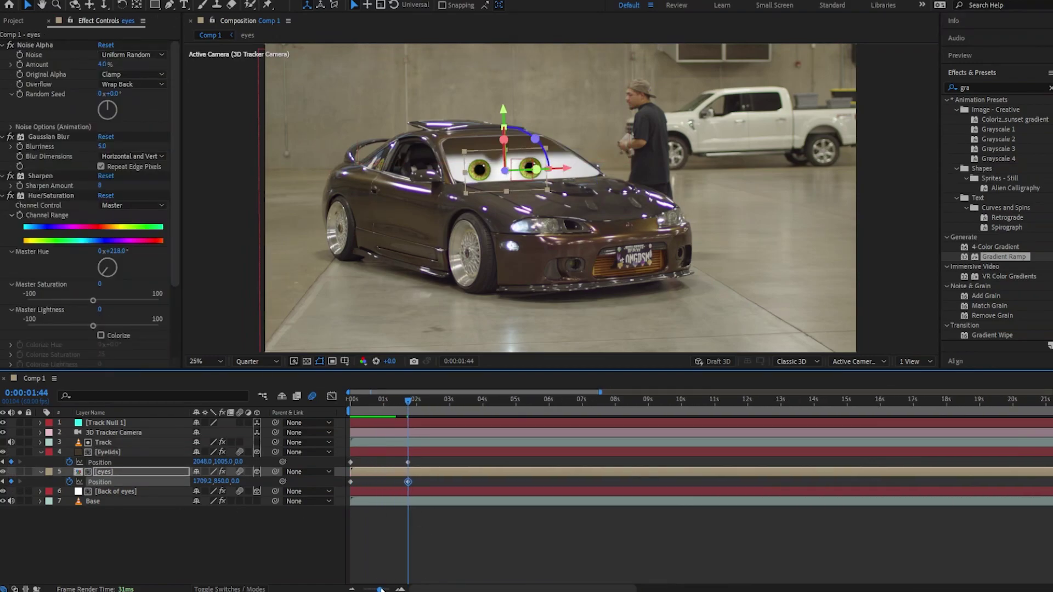
Step: At 0:00:01:53, move the eyes layer along X to about 1862.6 and the Eyelids to about 2268.2, and preview the motion
{"action": "left_click", "coordinate": [420, 406]}
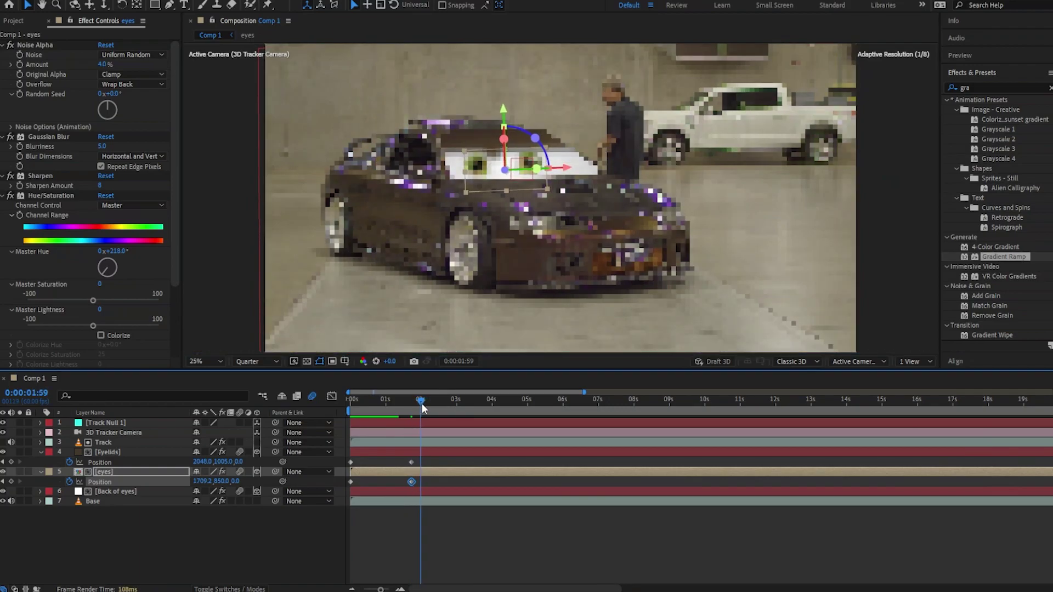
{"action": "left_click_drag", "start_coordinate": [420, 408], "coordinate": [420, 408]}
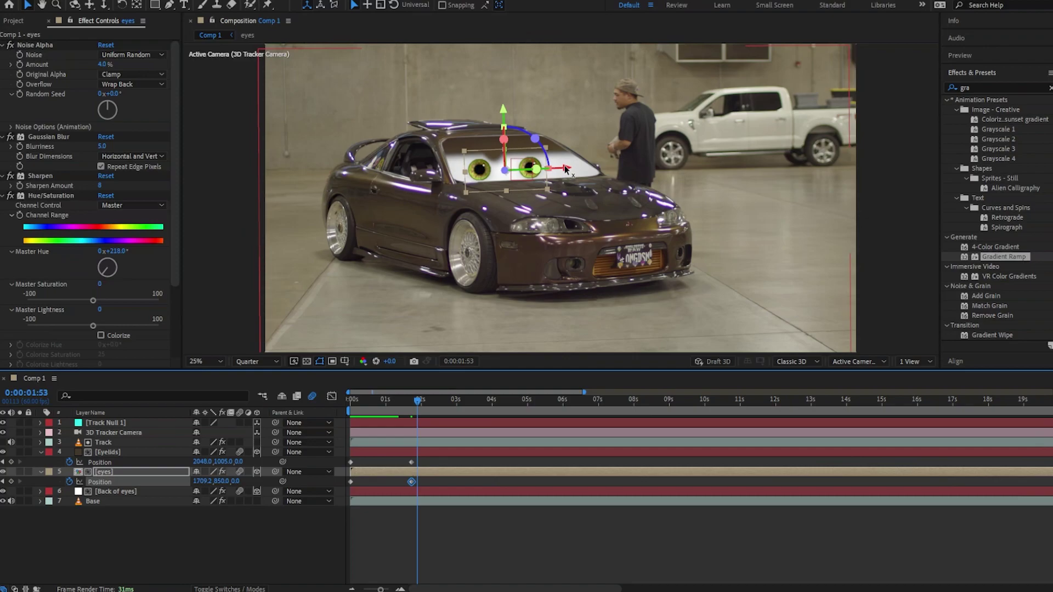
{"action": "left_click_drag", "start_coordinate": [565, 169], "coordinate": [590, 165]}
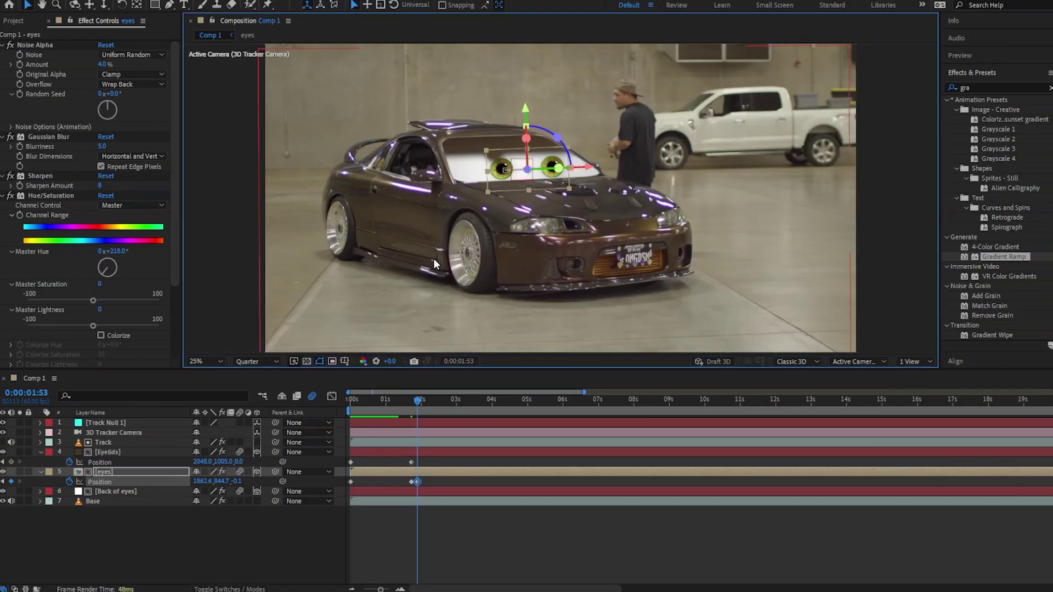
{"action": "left_click", "coordinate": [111, 459]}
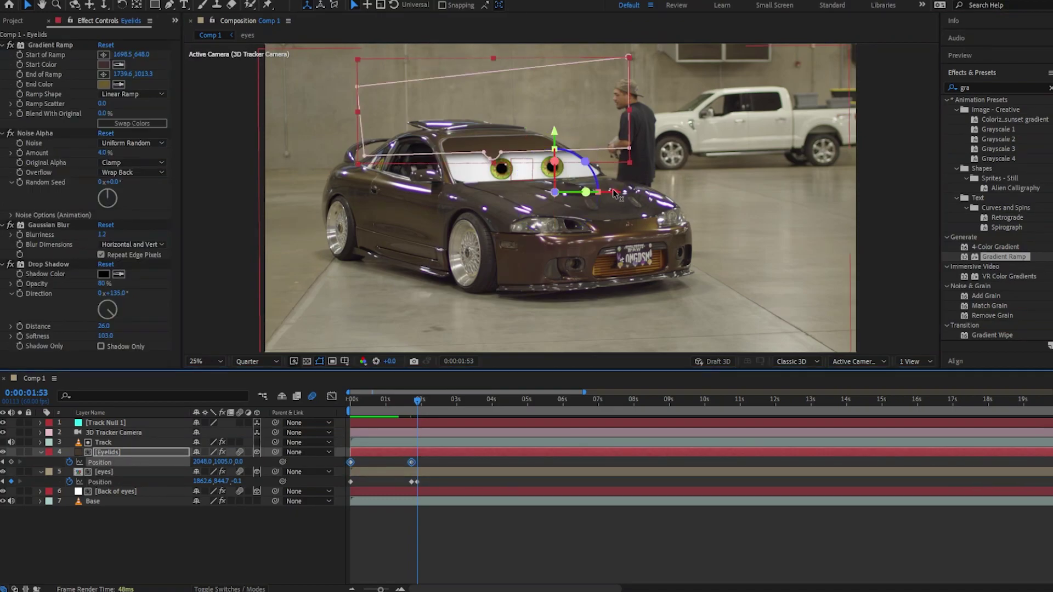
{"action": "left_click_drag", "start_coordinate": [610, 190], "coordinate": [646, 191]}
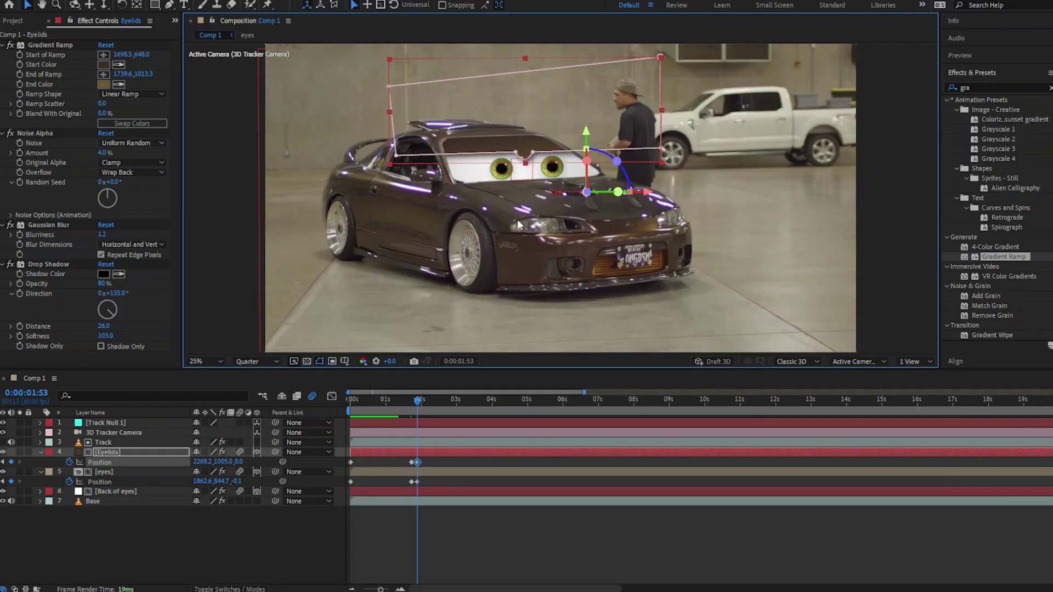
{"action": "left_click_drag", "start_coordinate": [416, 404], "coordinate": [389, 405]}
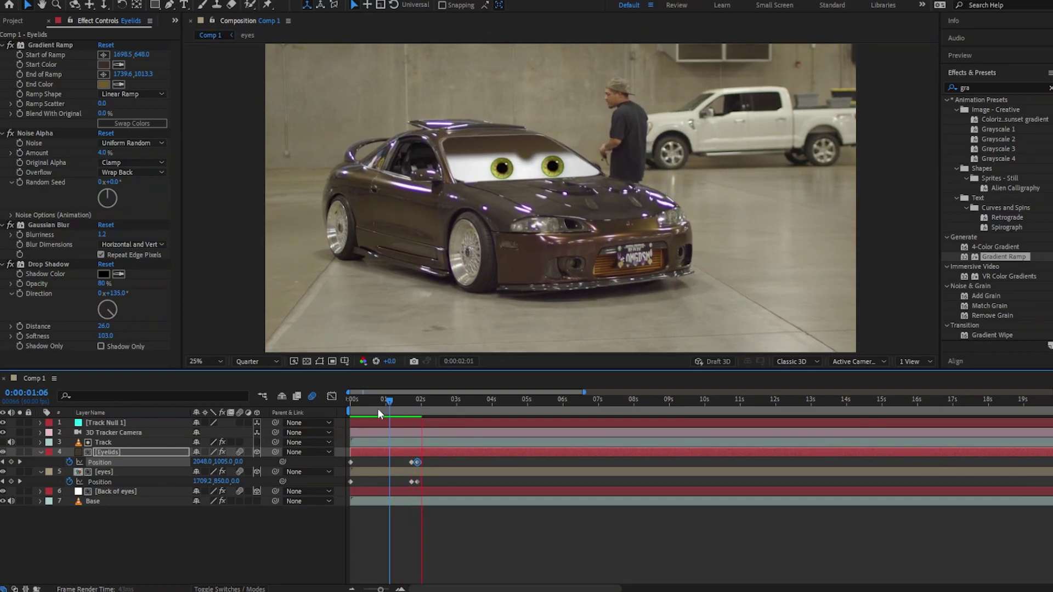
{"action": "key", "text": "space"}
{"action": "left_click", "coordinate": [393, 410]}
{"action": "key", "text": "space"}
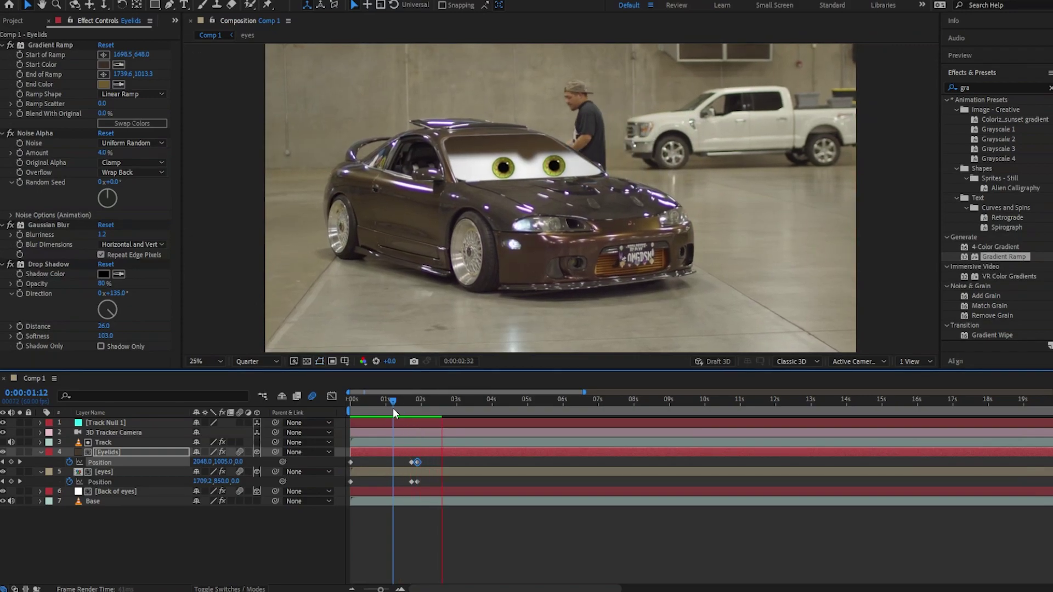
{"action": "key", "text": "space"}
Step: Apply Easy Ease to the Eyelids layer's last two Position keyframes, at 0:00:01:44 and 0:00:01:53
{"action": "left_click_drag", "start_coordinate": [432, 459], "coordinate": [402, 467]}
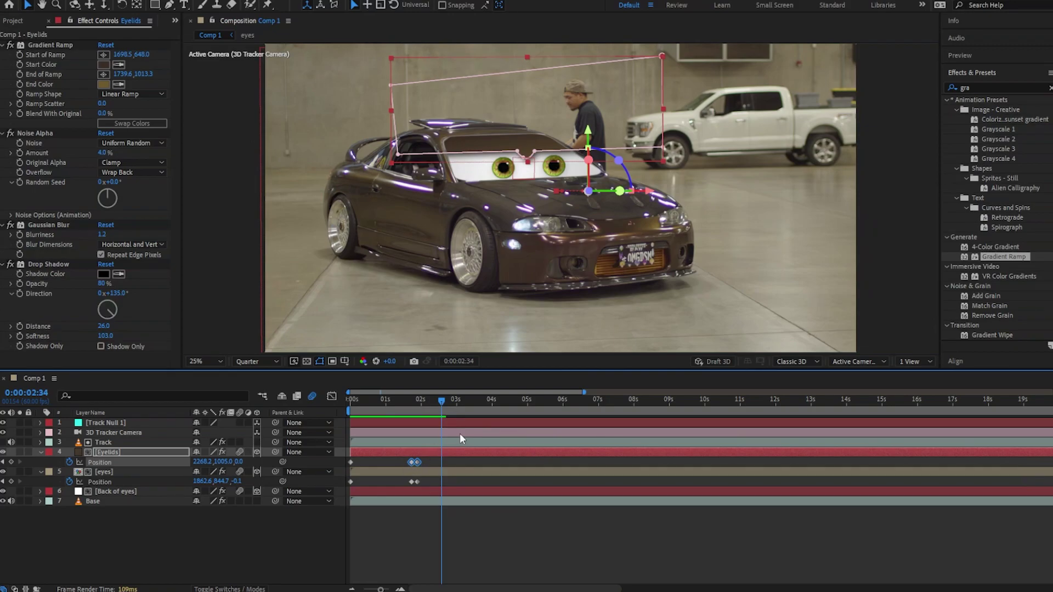
{"action": "key", "text": "F9"}
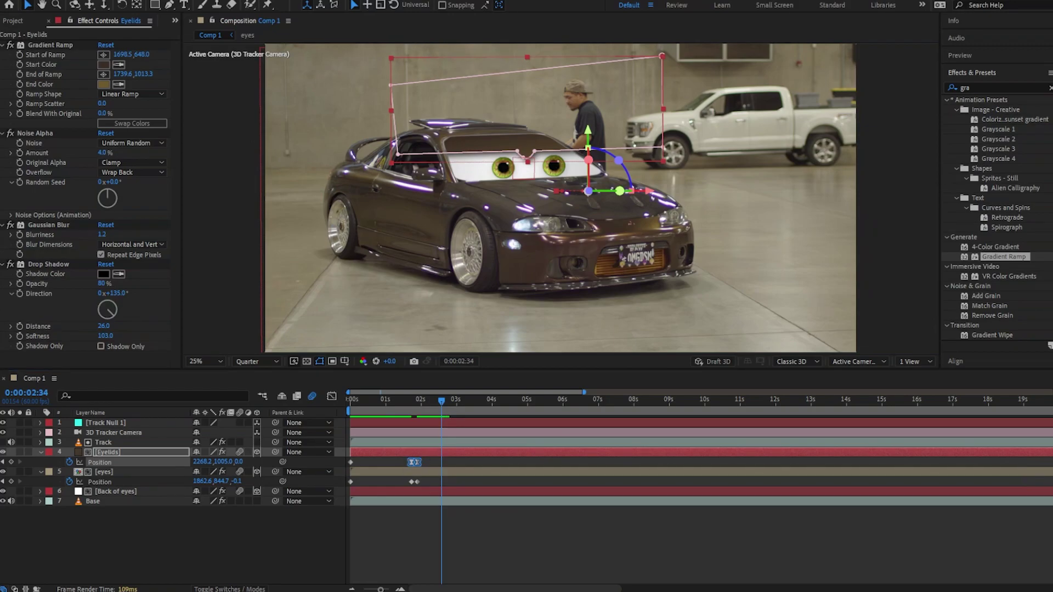
{"action": "key", "text": "ctrl+shift+a"}
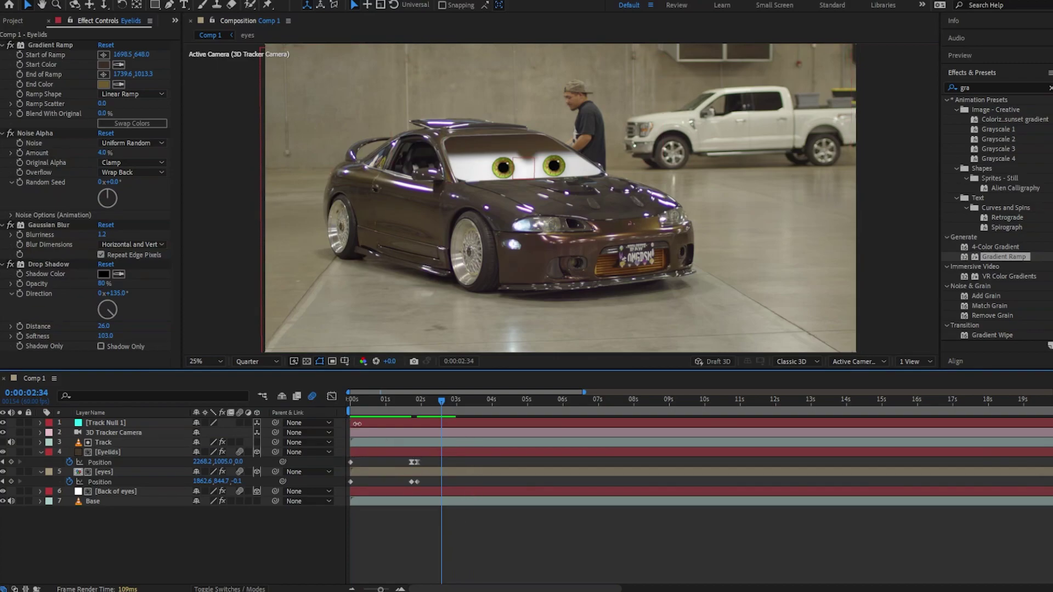
{"action": "left_click_drag", "start_coordinate": [427, 459], "coordinate": [412, 465]}
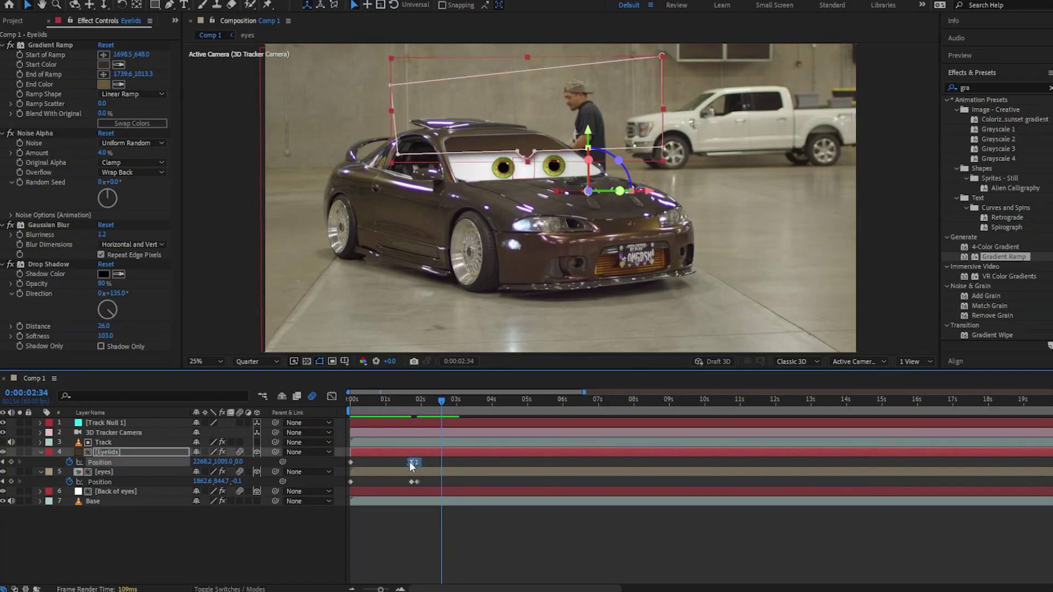
{"action": "left_click", "coordinate": [474, 551]}
{"action": "left_click", "coordinate": [332, 396]}
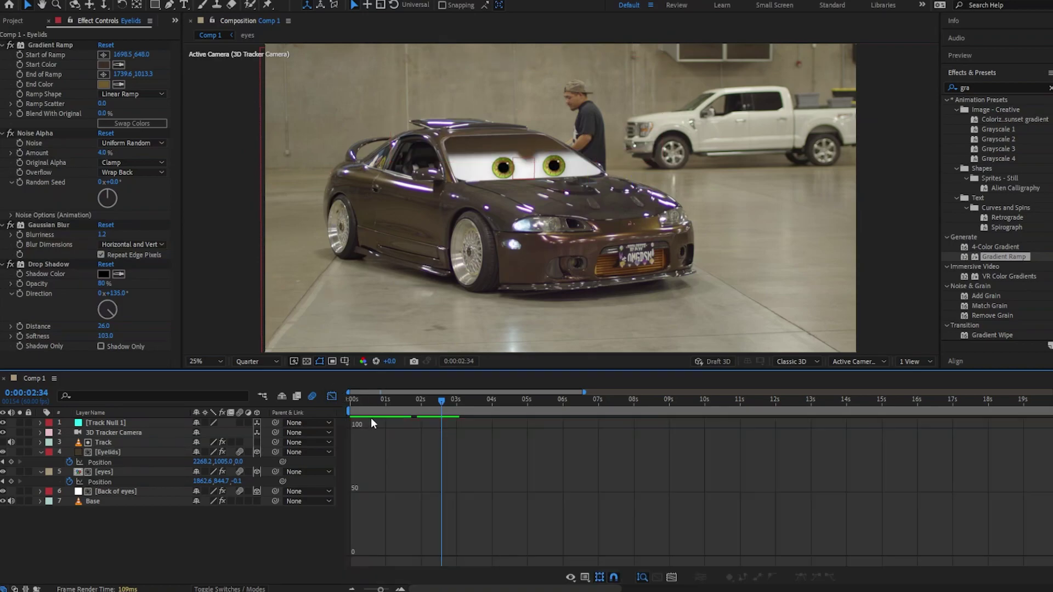
{"action": "left_click", "coordinate": [332, 396]}
Step: Reshape the speed curve between the Eyelids' Position keyframes at 0:00:01:44 and 0:00:01:53 into a sharp, late peak, and preview the motion
{"action": "left_click_drag", "start_coordinate": [460, 467], "coordinate": [393, 462]}
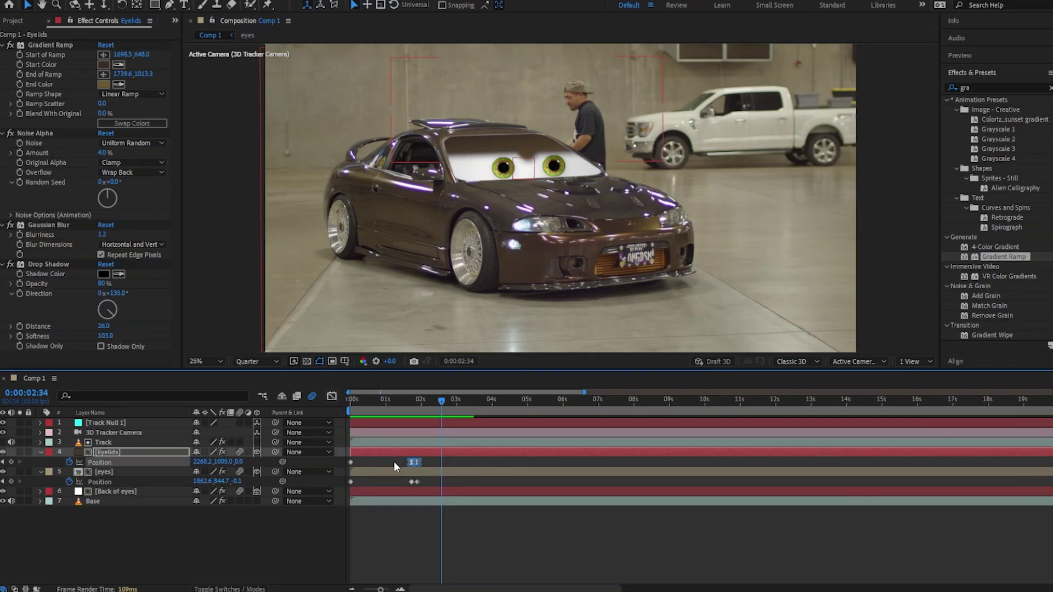
{"action": "key", "text": "shift+F3"}
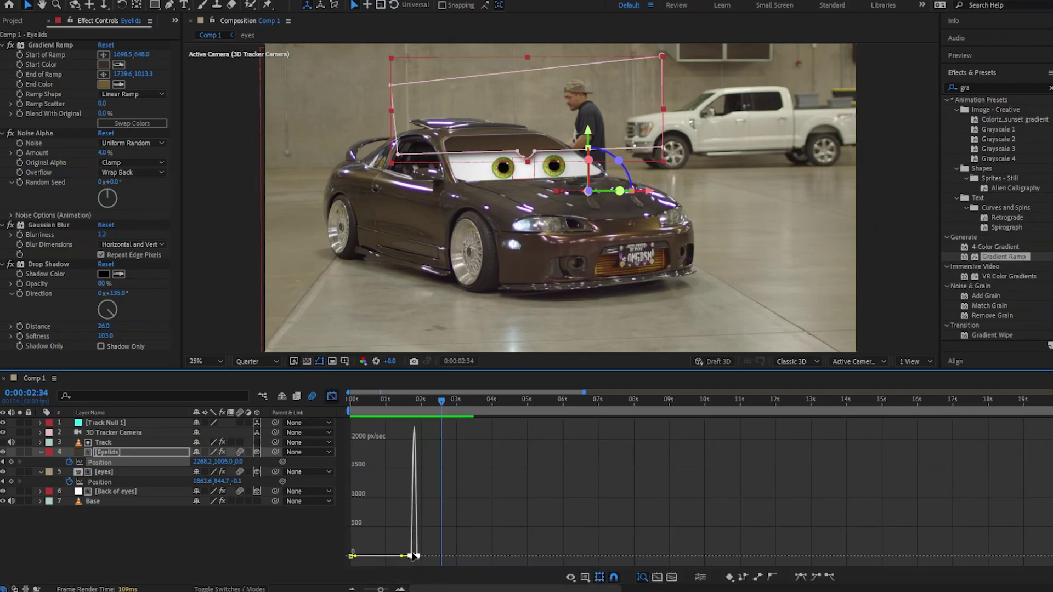
{"action": "key", "text": "equal"}
{"action": "key", "text": "equal"}
{"action": "key", "text": "equal"}
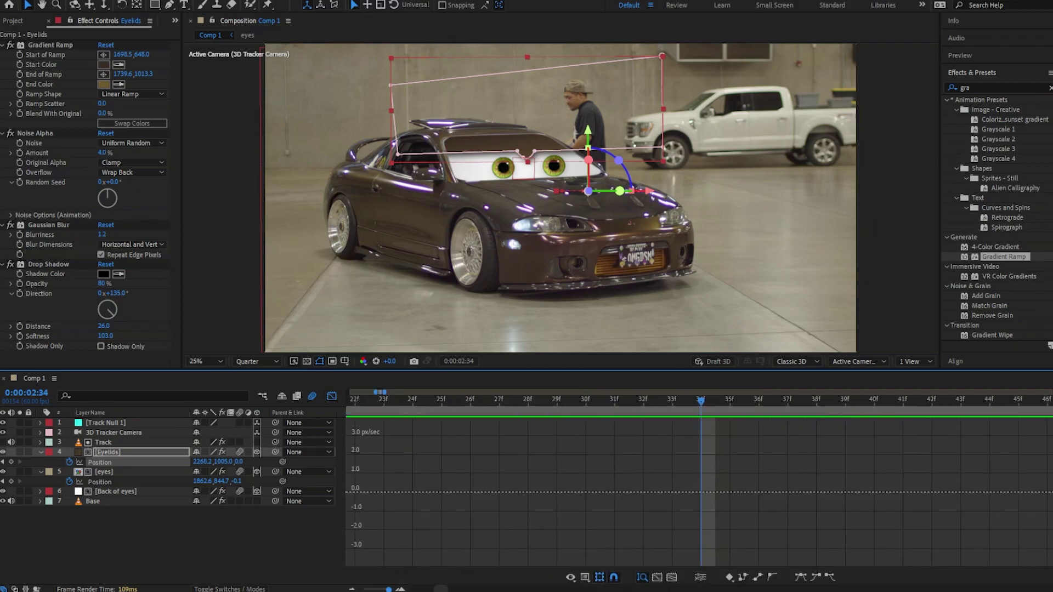
{"action": "key", "text": "equal"}
{"action": "key", "text": "equal"}
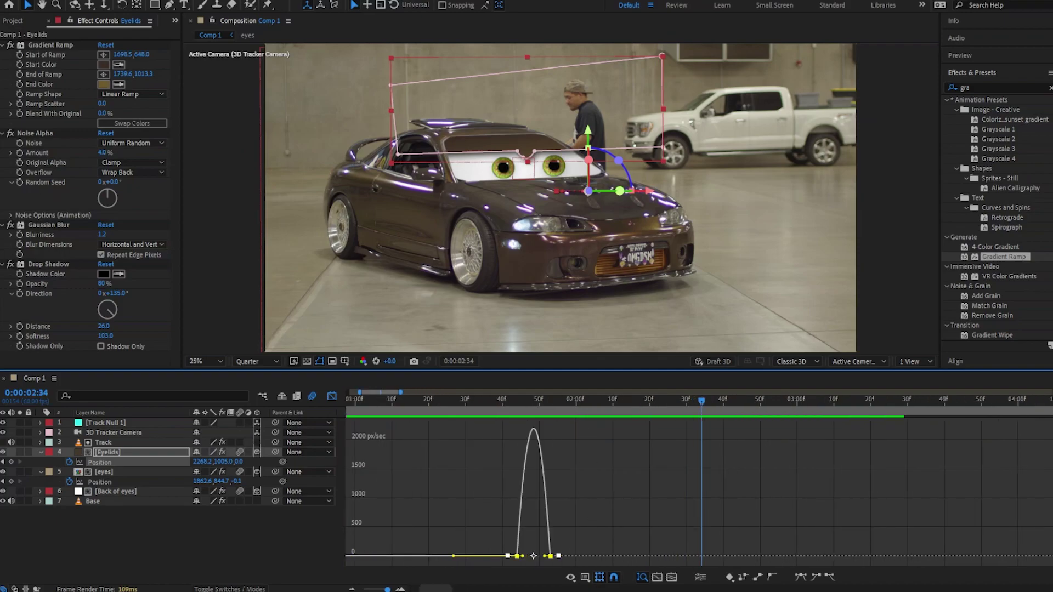
{"action": "left_click_drag", "start_coordinate": [525, 559], "coordinate": [544, 559]}
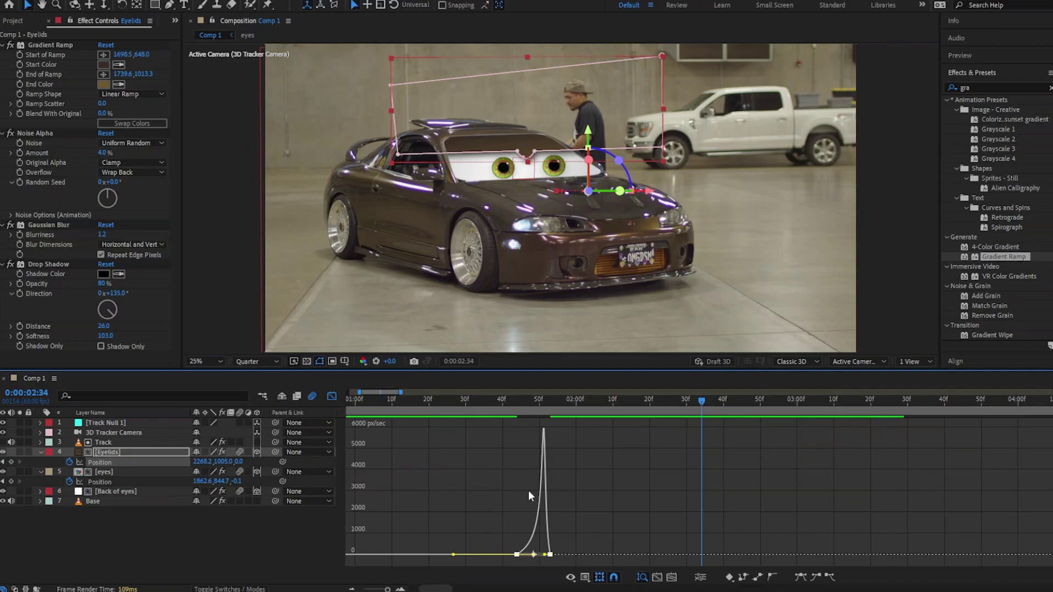
{"action": "left_click", "coordinate": [331, 396]}
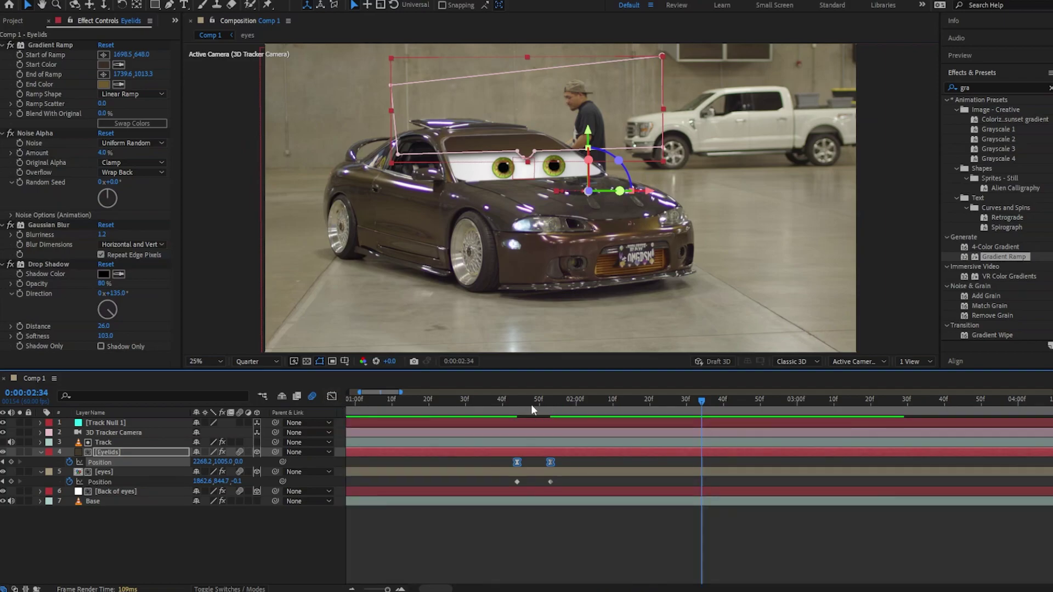
{"action": "left_click_drag", "start_coordinate": [531, 404], "coordinate": [468, 409]}
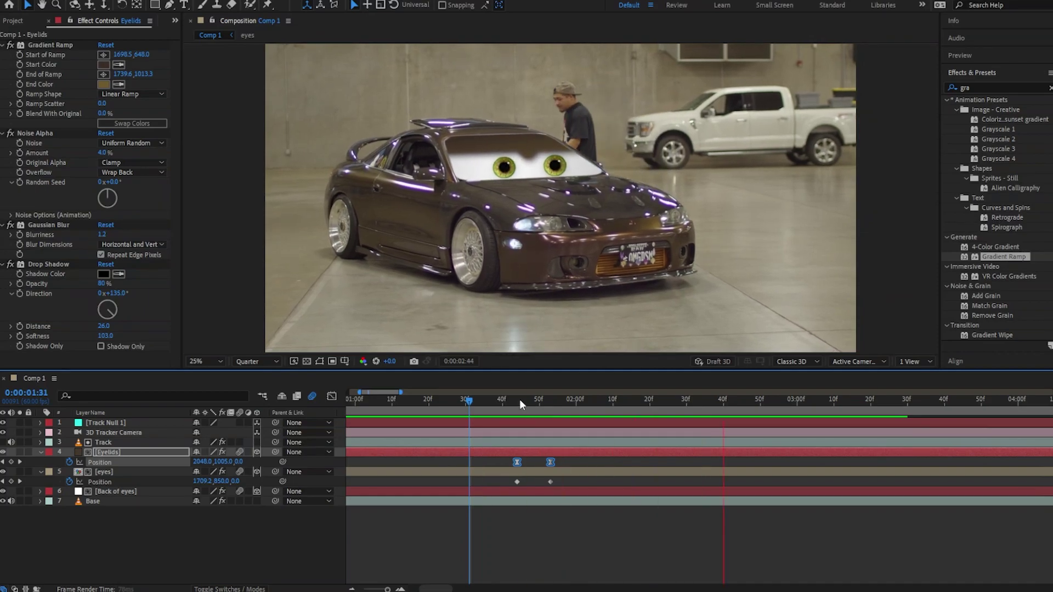
{"action": "left_click", "coordinate": [484, 399]}
{"action": "key", "text": "space"}
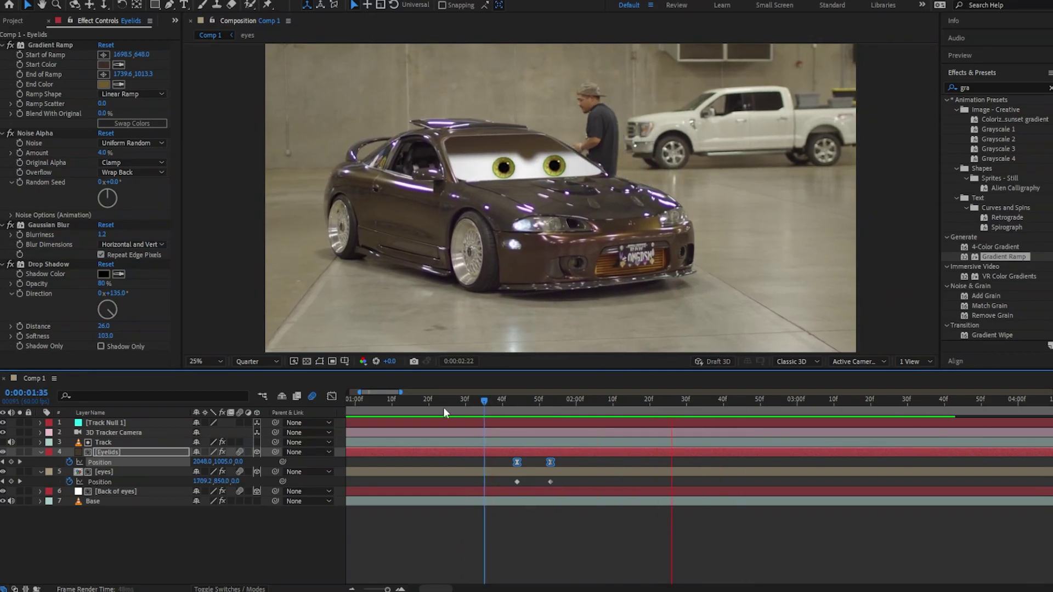
{"action": "key", "text": "space"}
Step: At 0:00:01:53, move the Eyelids layer further along X to about 2292.2 and preview the glance
{"action": "left_click_drag", "start_coordinate": [557, 399], "coordinate": [551, 409]}
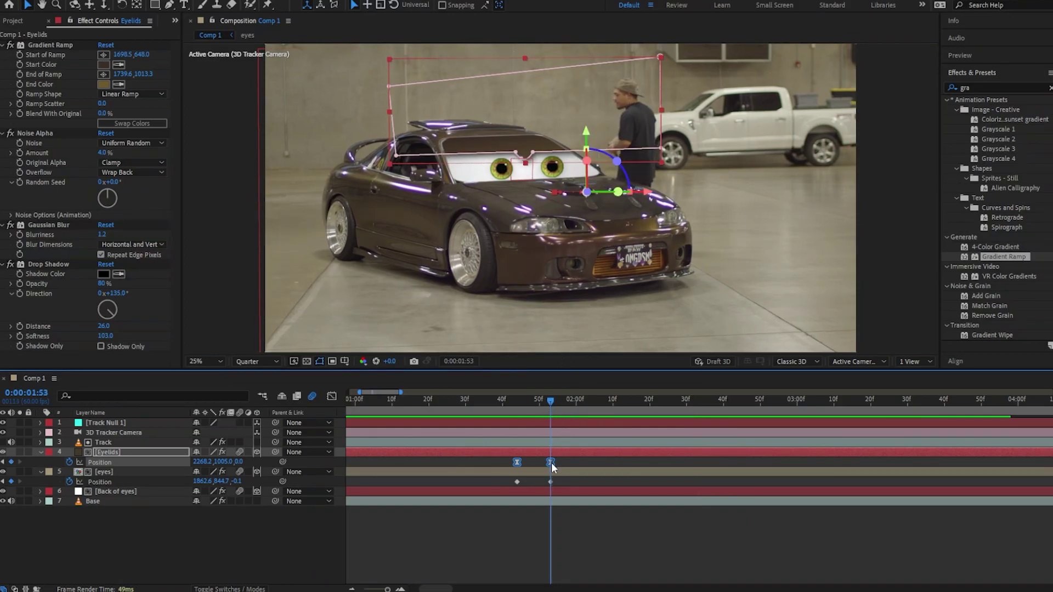
{"action": "left_click_drag", "start_coordinate": [647, 192], "coordinate": [650, 192]}
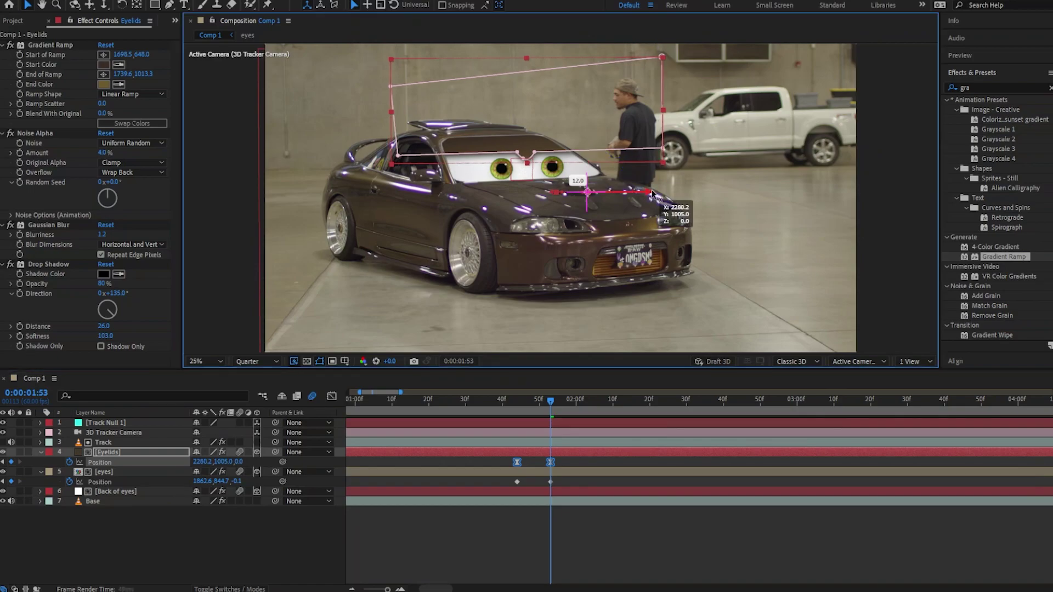
{"action": "left_click_drag", "start_coordinate": [511, 404], "coordinate": [420, 421]}
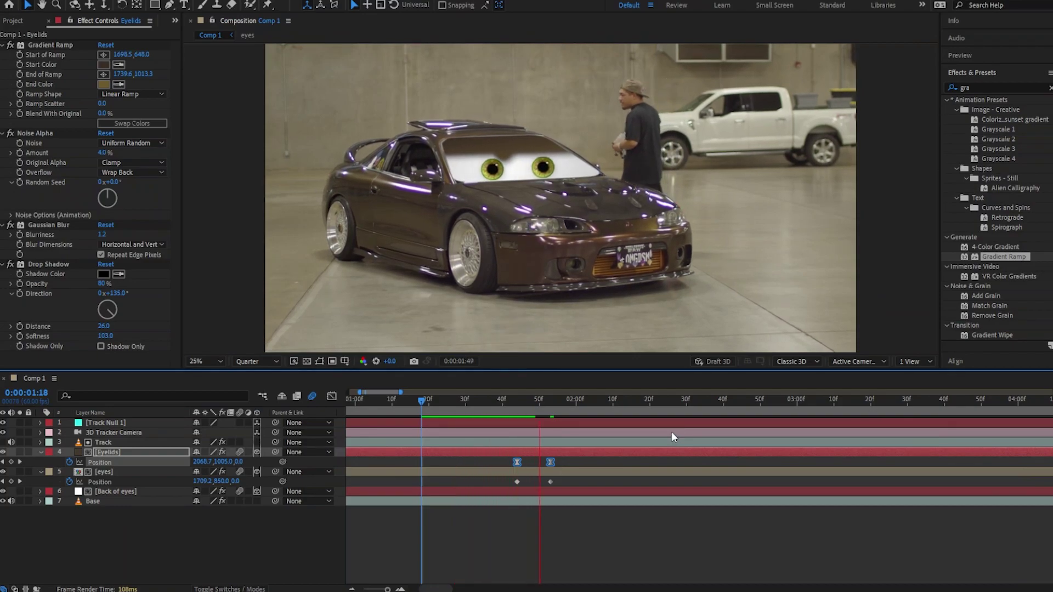
{"action": "key", "text": "space"}
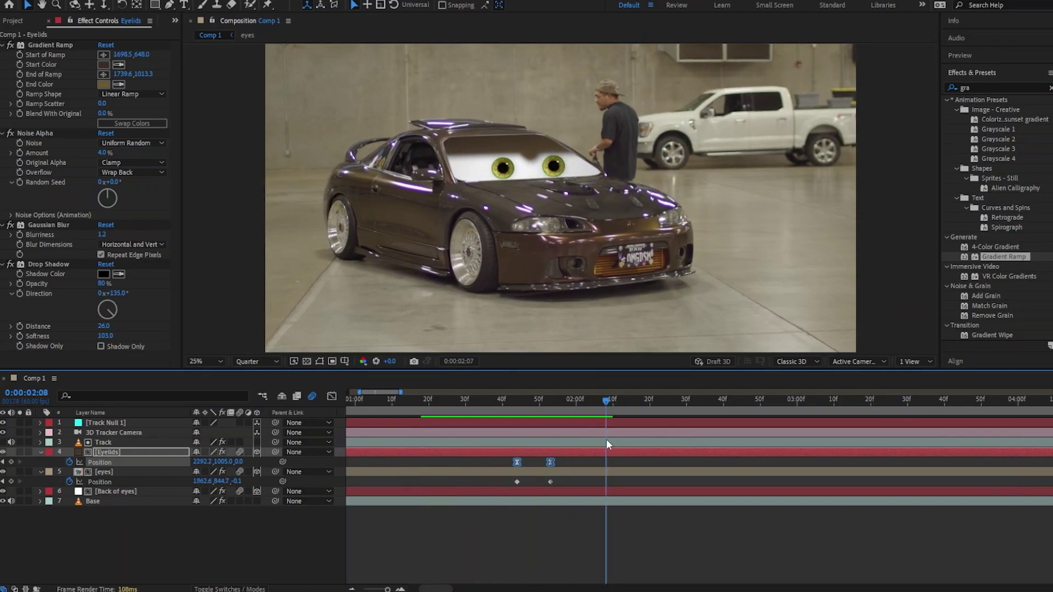
{"action": "left_click_drag", "start_coordinate": [579, 402], "coordinate": [450, 404]}
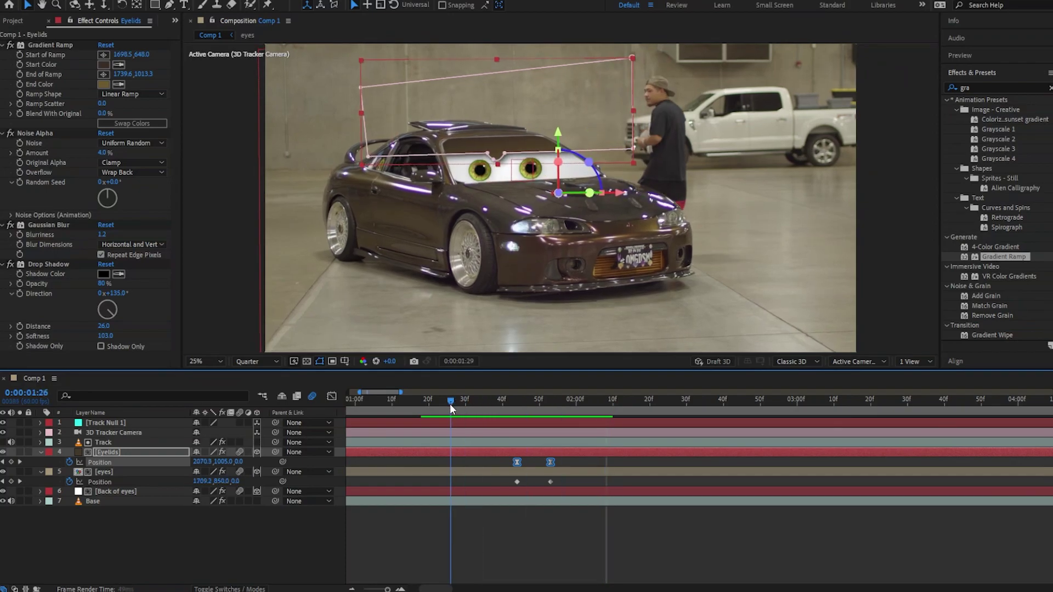
{"action": "key", "text": "space"}
{"action": "key", "text": "space"}
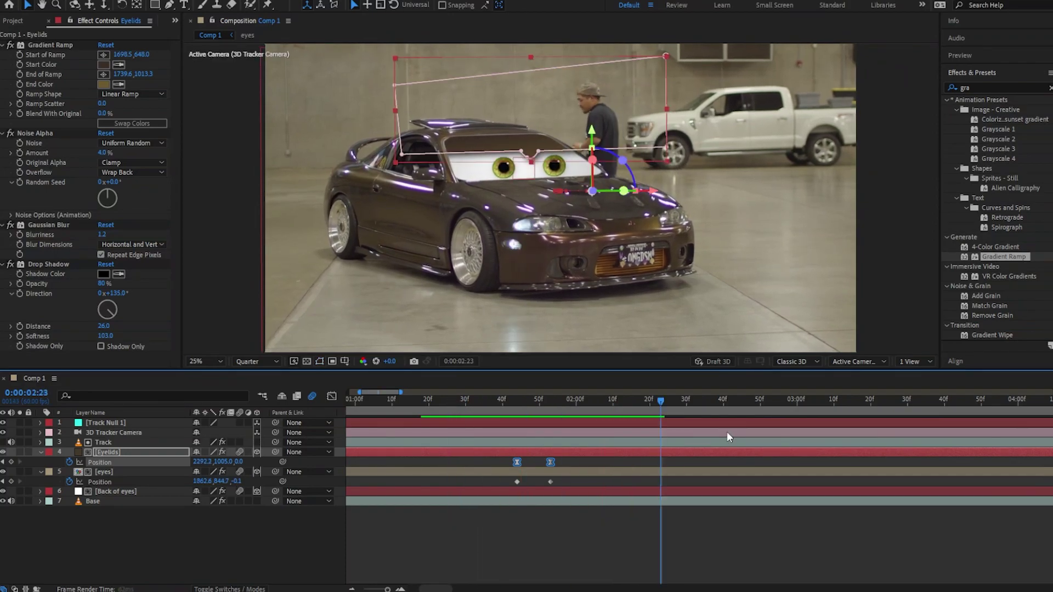
Step: Add Position keyframes to the Eyelids and eyes layers at 0:00:04:26, keeping their current positions
{"action": "key", "text": "semicolon"}
{"action": "left_click", "coordinate": [449, 400]}
{"action": "left_click_drag", "start_coordinate": [425, 409], "coordinate": [426, 413]}
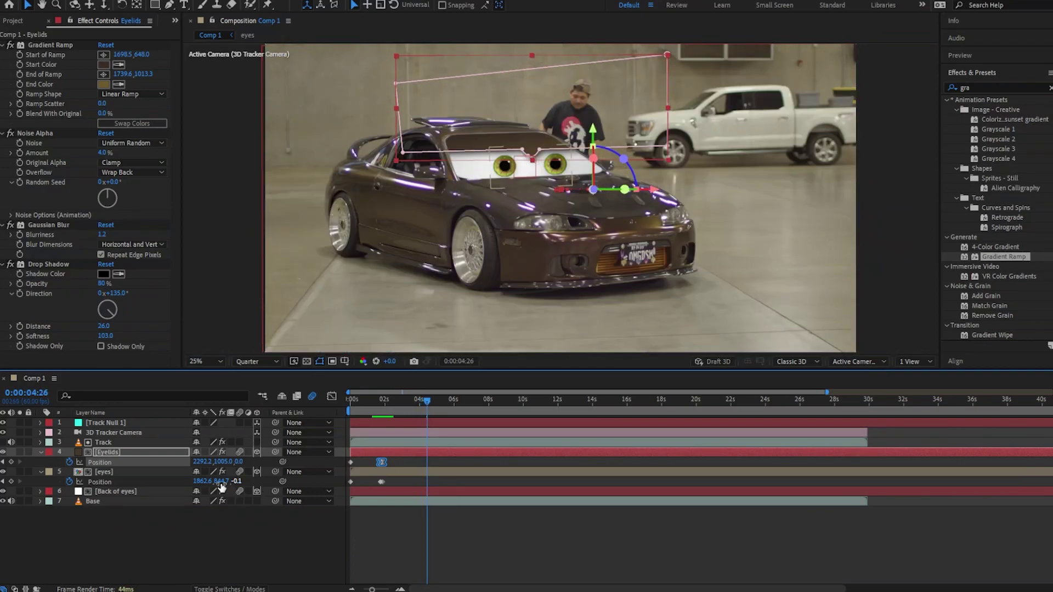
{"action": "left_click", "coordinate": [11, 462]}
{"action": "left_click", "coordinate": [11, 481]}
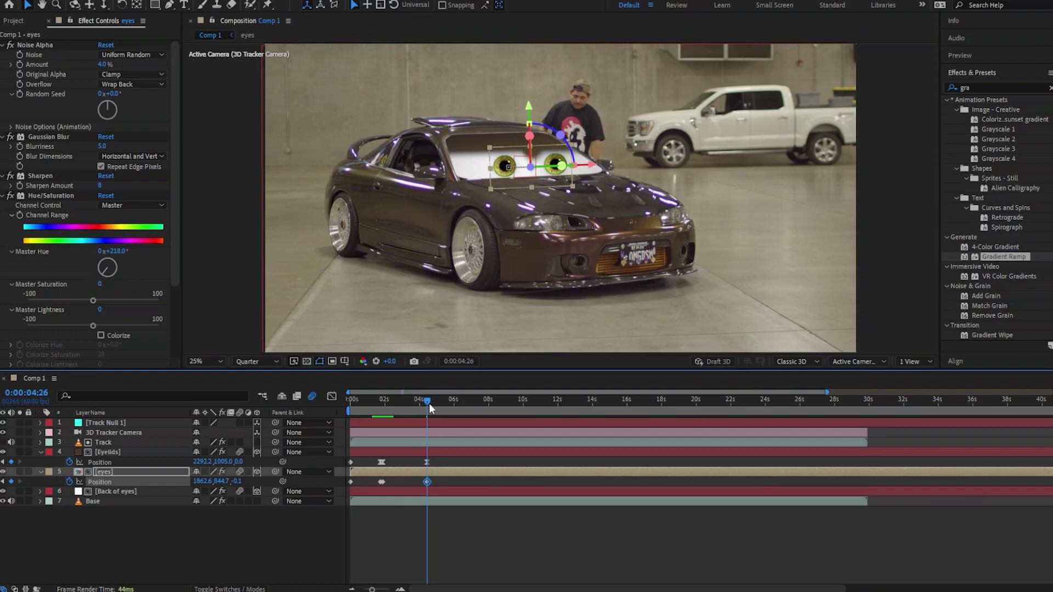
Step: At 0:00:04:36, move the eyes layer to about 1669.6, 855.7 and the Eyelids layer to about 2048.2, 1091.0
{"action": "left_click_drag", "start_coordinate": [427, 407], "coordinate": [431, 405]}
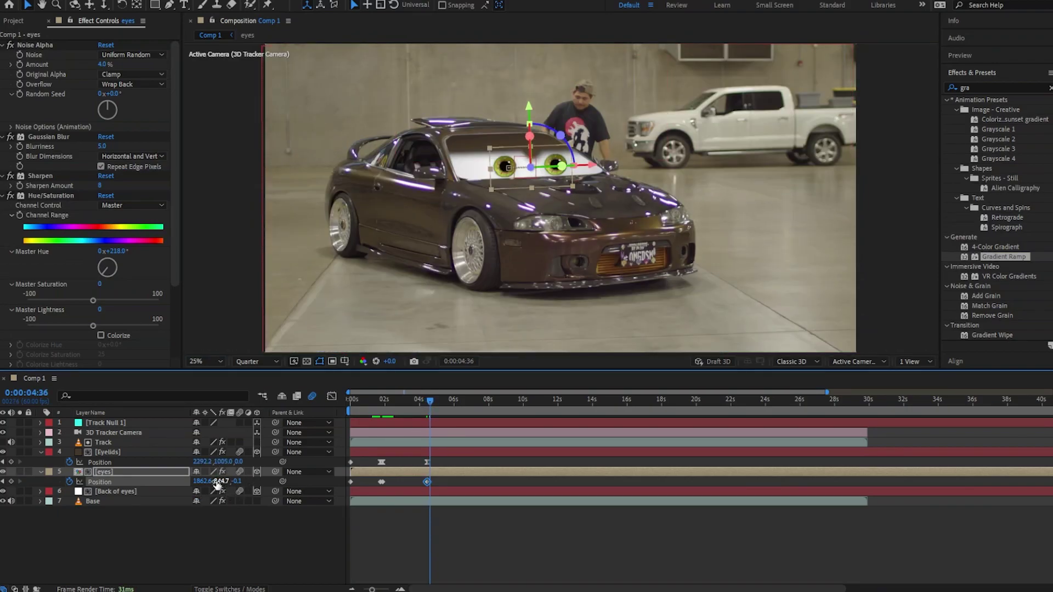
{"action": "left_click_drag", "start_coordinate": [217, 482], "coordinate": [97, 485]}
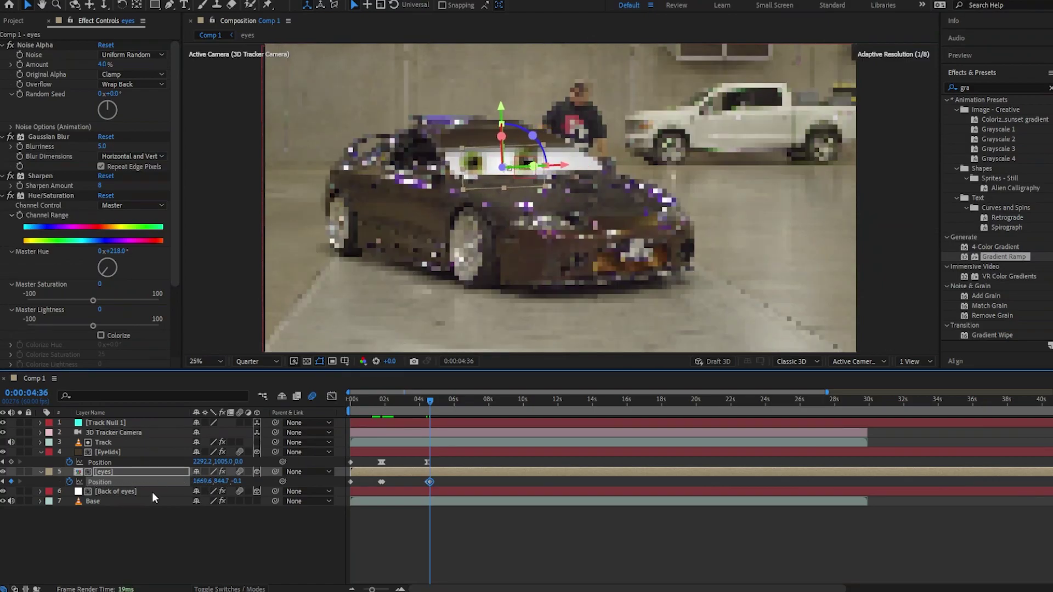
{"action": "left_click_drag", "start_coordinate": [222, 481], "coordinate": [234, 480]}
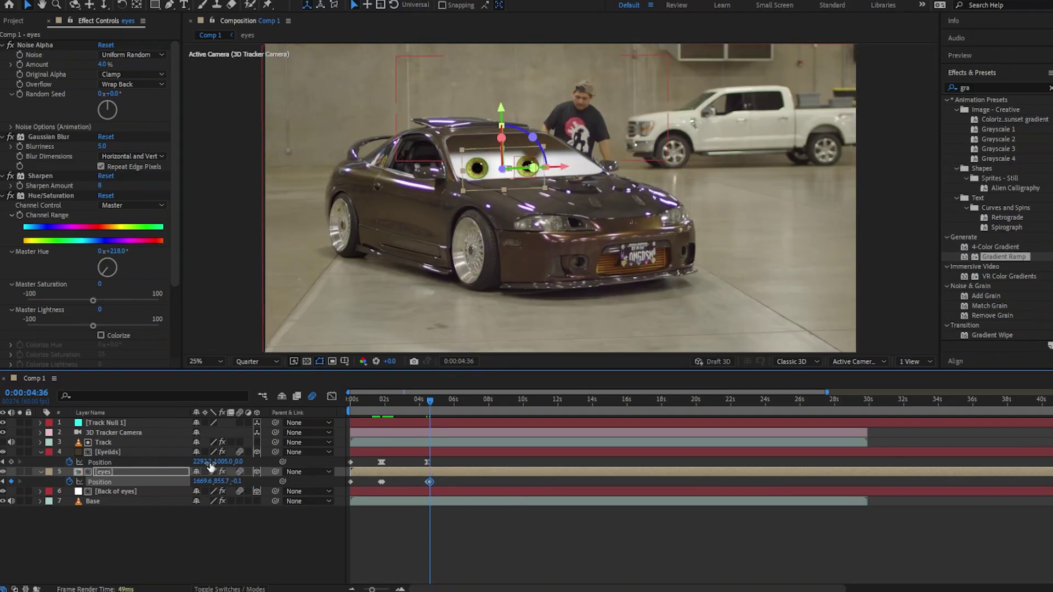
{"action": "left_click_drag", "start_coordinate": [208, 463], "coordinate": [66, 481]}
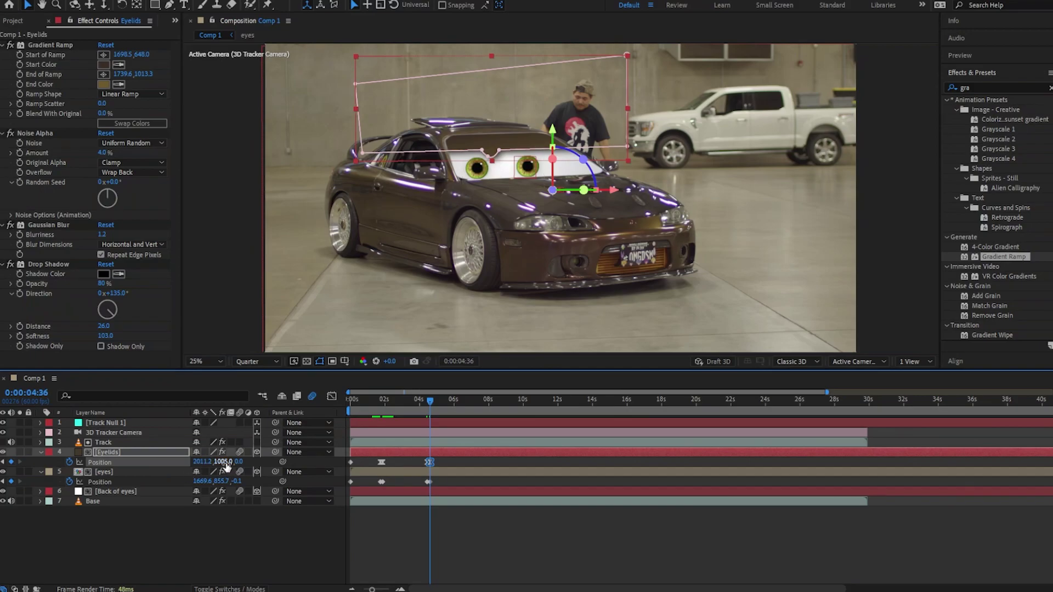
{"action": "left_click_drag", "start_coordinate": [233, 462], "coordinate": [262, 460]}
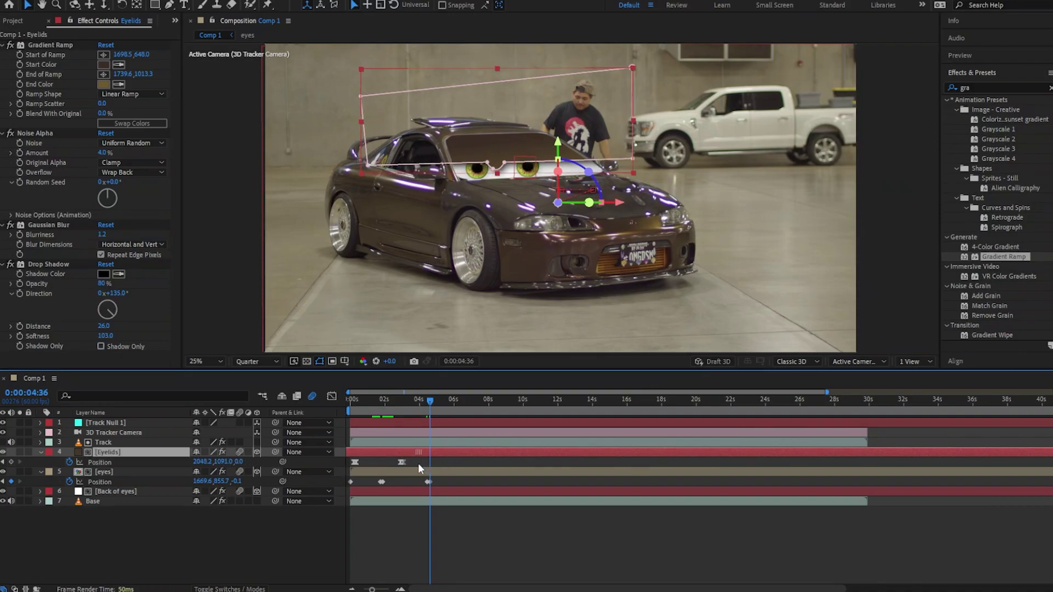
Step: Skew the speed curve between the Eyelids' Position keyframes at 0:00:04:26 and 0:00:04:36 toward the earlier keyframe
{"action": "mouse_move", "coordinate": [430, 462]}
{"action": "left_mouse_down"}
{"action": "mouse_move", "coordinate": [410, 462]}
{"action": "mouse_move", "coordinate": [422, 467]}
{"action": "left_mouse_up"}
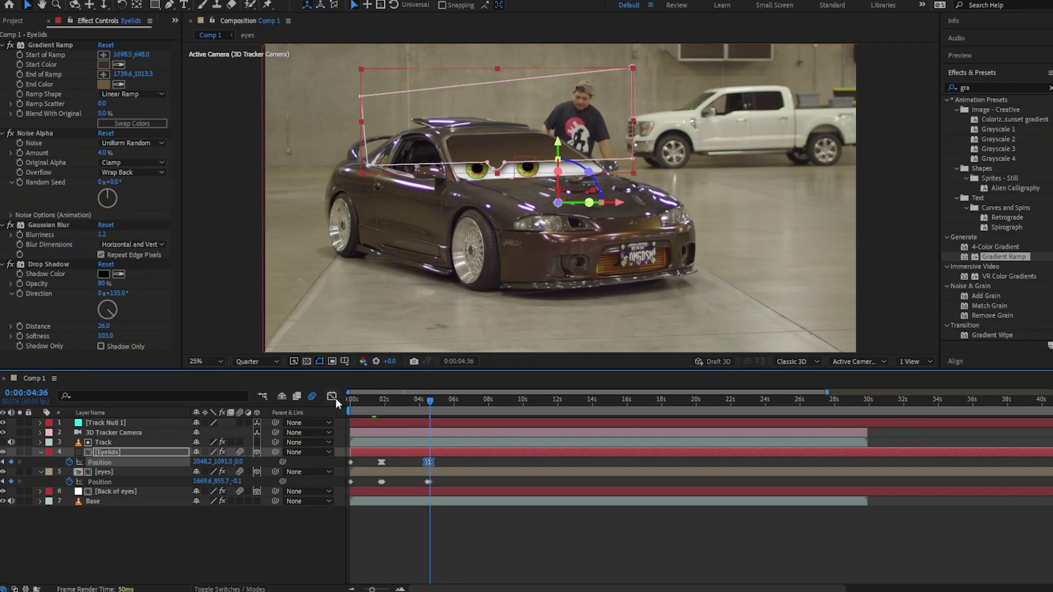
{"action": "key", "text": "shift+F3"}
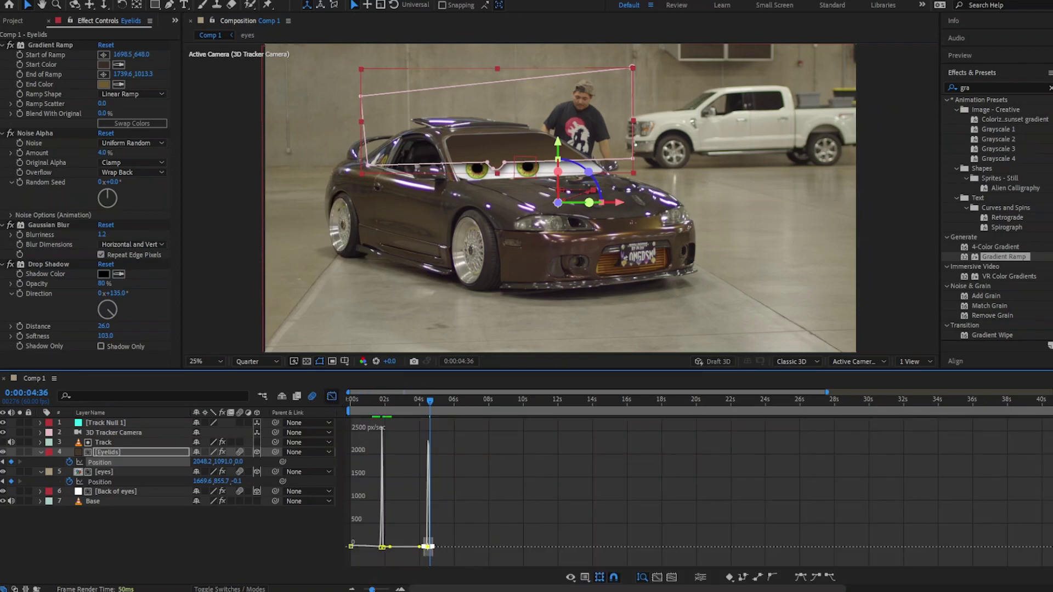
{"action": "left_click_drag", "start_coordinate": [372, 589], "coordinate": [391, 589]}
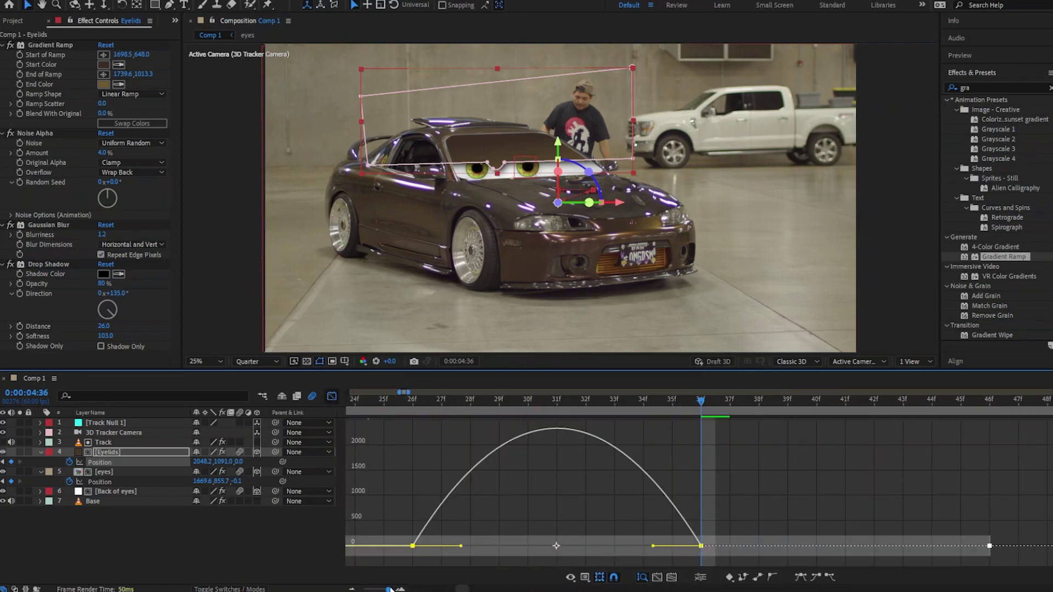
{"action": "left_click_drag", "start_coordinate": [655, 547], "coordinate": [488, 548]}
{"action": "left_click", "coordinate": [331, 396]}
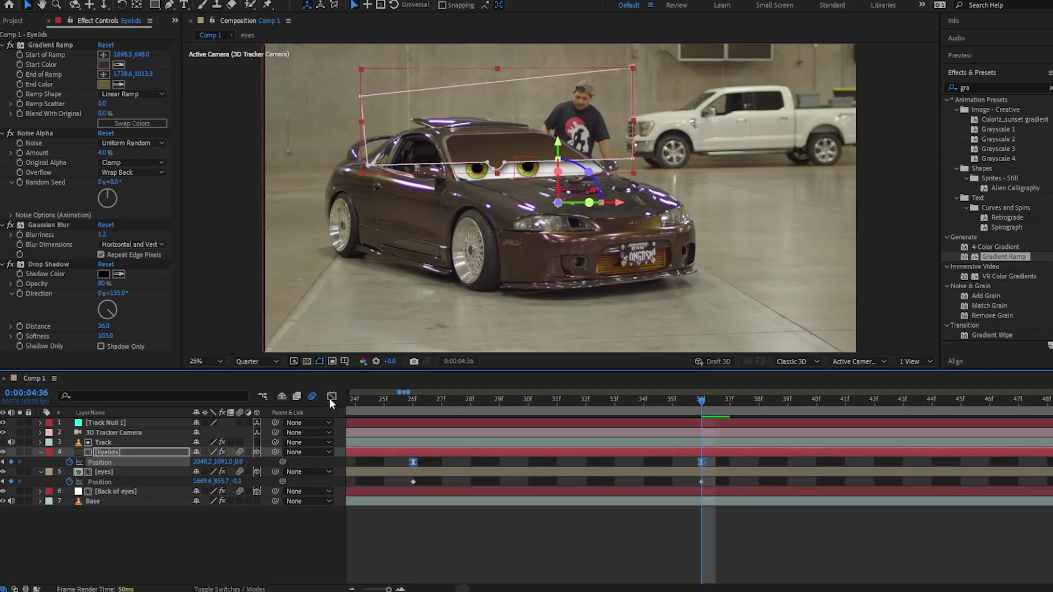
Step: Preview the eye and eyelid animation from the start of the composition
{"action": "left_click", "coordinate": [657, 403]}
{"action": "left_click", "coordinate": [93, 422]}
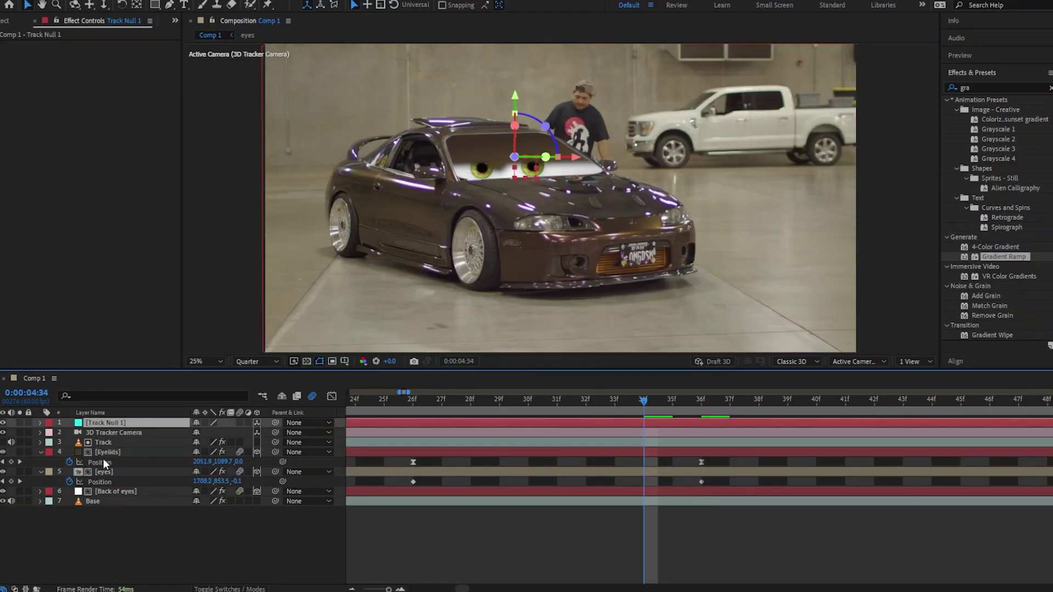
{"action": "key", "text": "Home"}
{"action": "key", "text": "semicolon"}
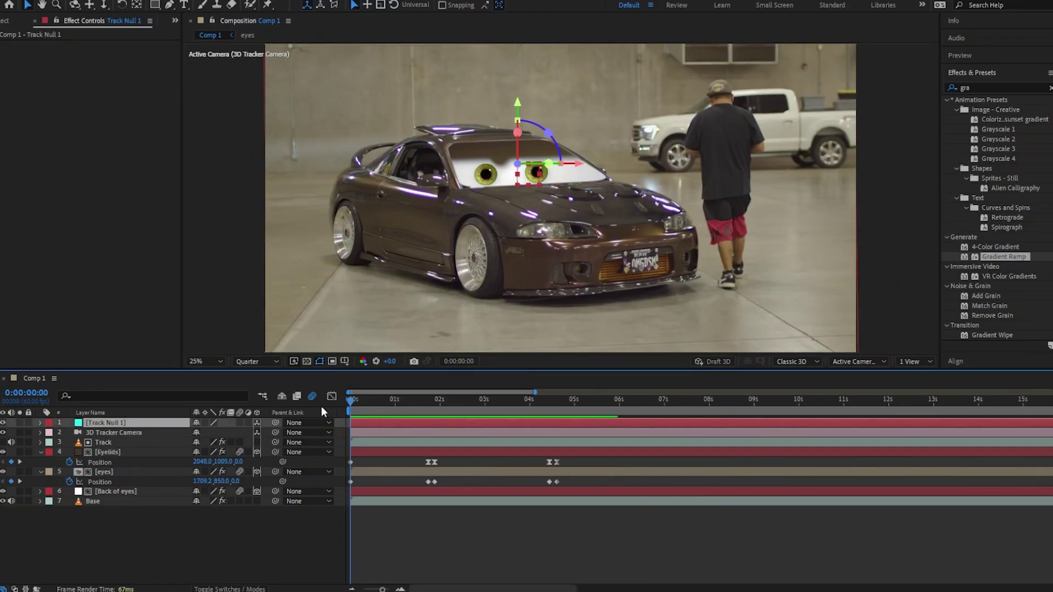
{"action": "key", "text": "space"}
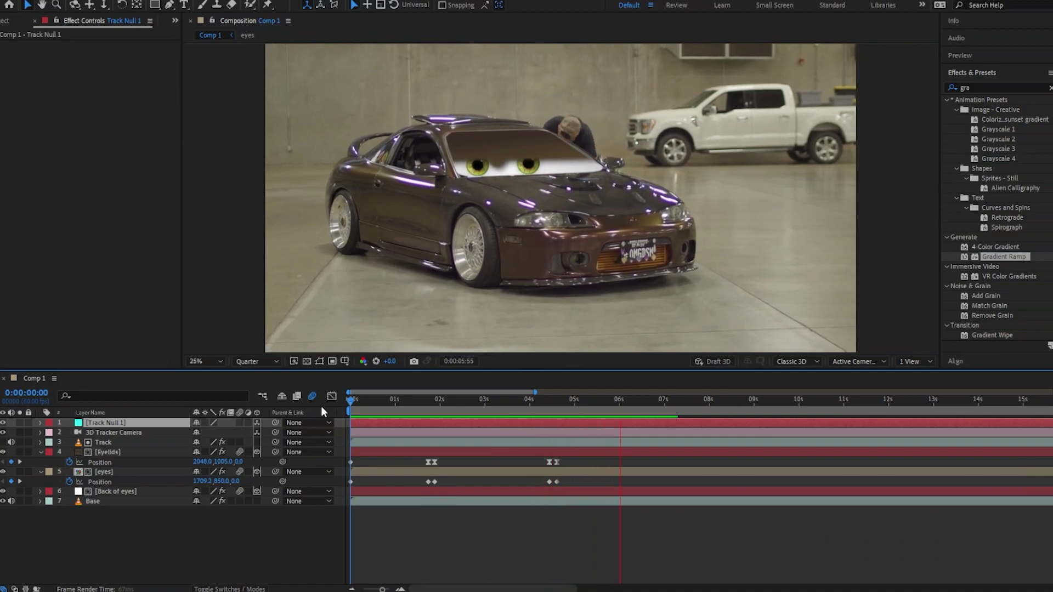
{"action": "key", "text": "space"}
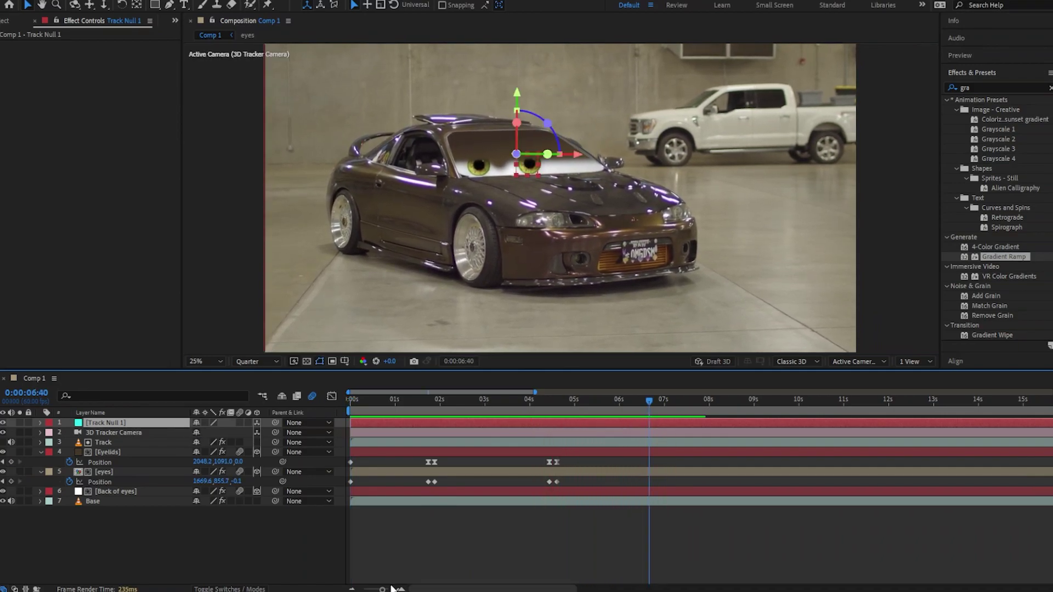
Step: Add further Position keyframes to the eyes up to about 18 seconds and the Eyelids up to about 26 seconds, and preview the result
{"action": "key", "text": "minus"}
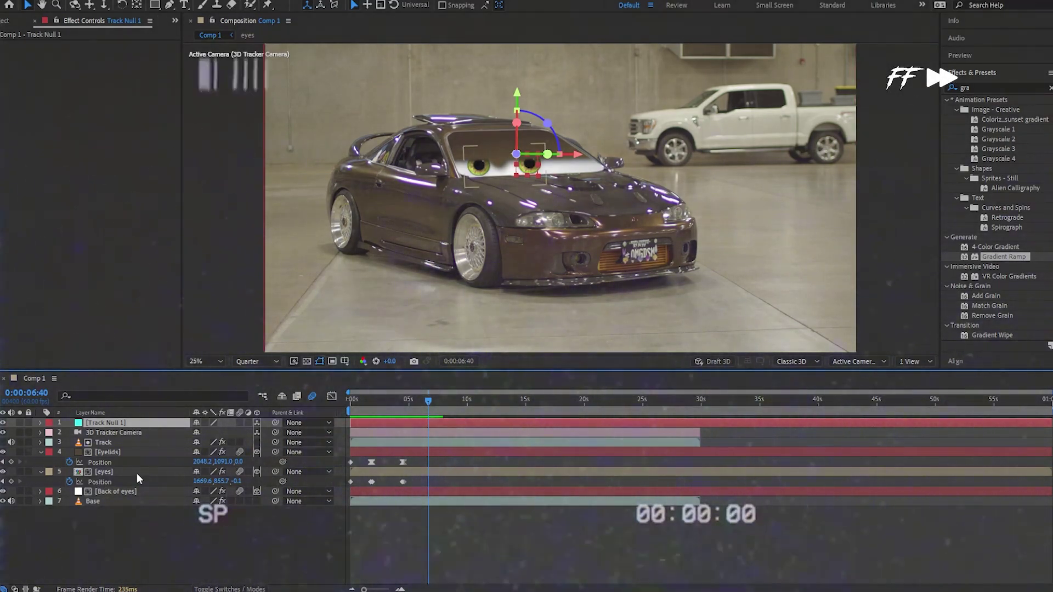
{"action": "left_click", "coordinate": [104, 472]}
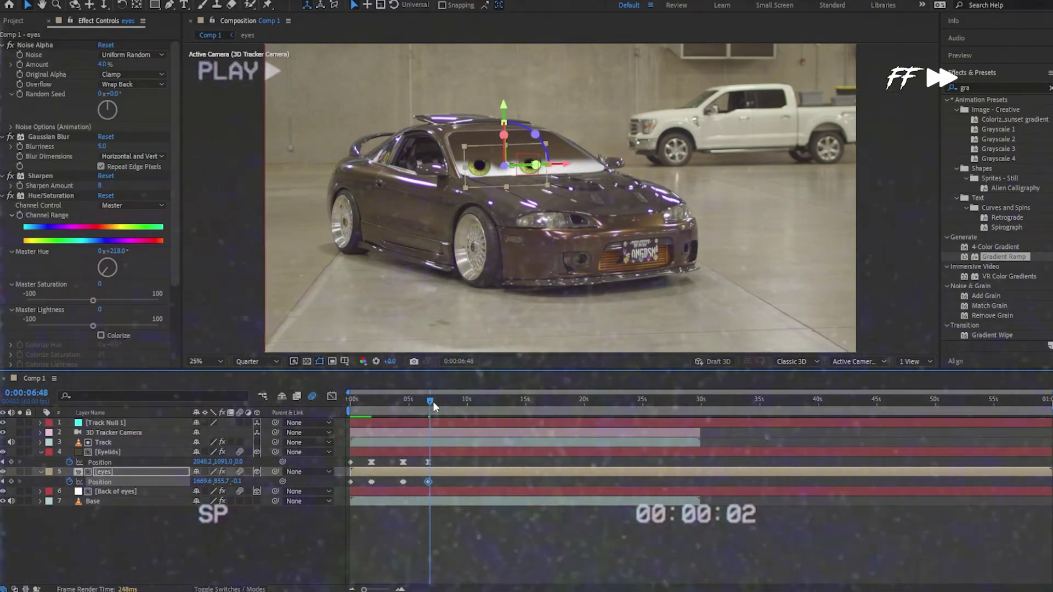
{"action": "left_click_drag", "start_coordinate": [430, 400], "coordinate": [422, 400]}
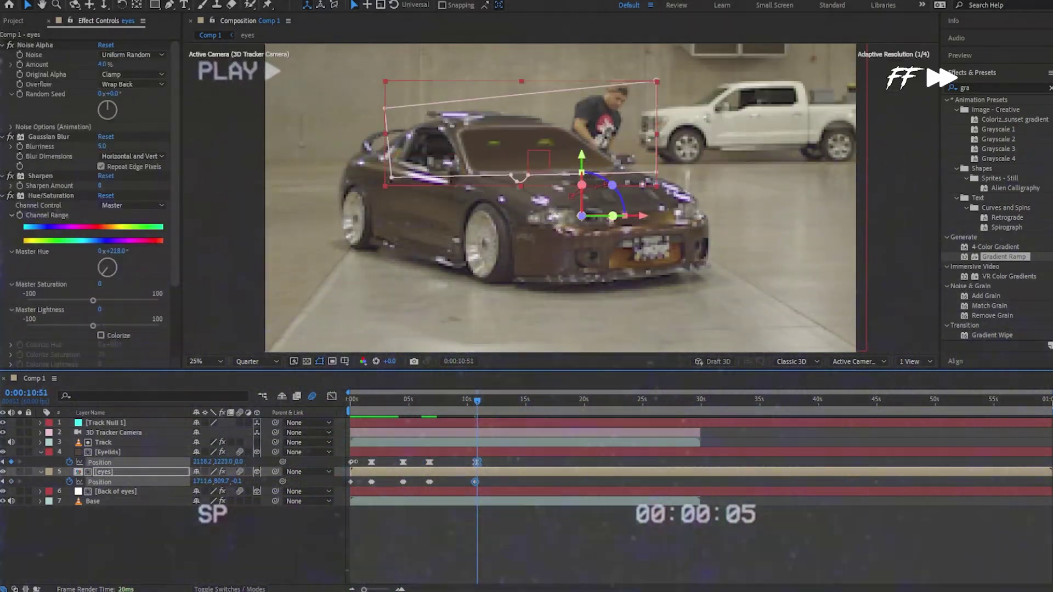
{"action": "scroll", "coordinate": [579, 408], "scroll_direction": "up", "scroll_amount": 3}
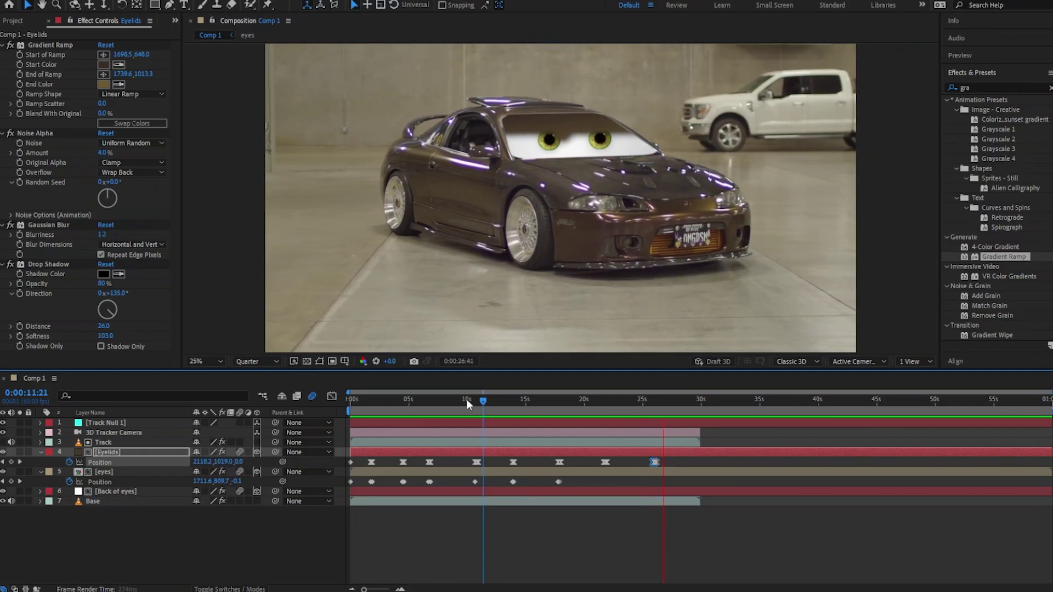
{"action": "key", "text": "space"}
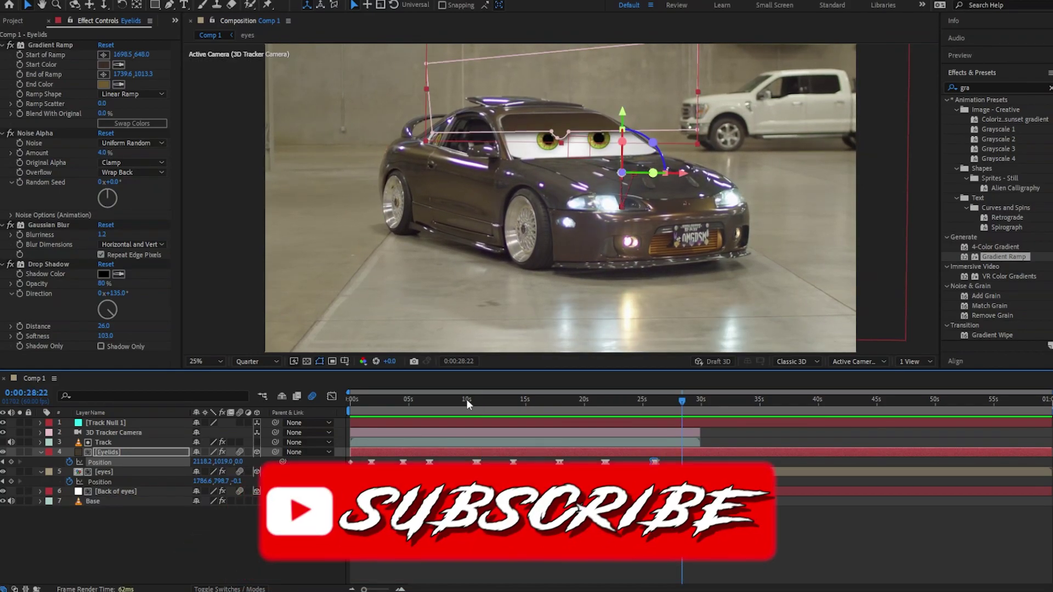